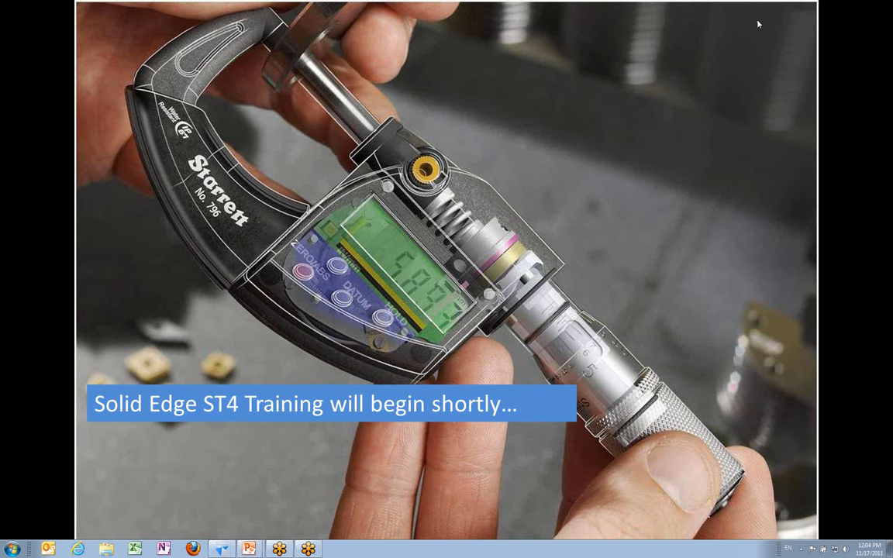
- Switch to Solid Edge and create a new draft document from the iso draft.dft template
click(225, 548)
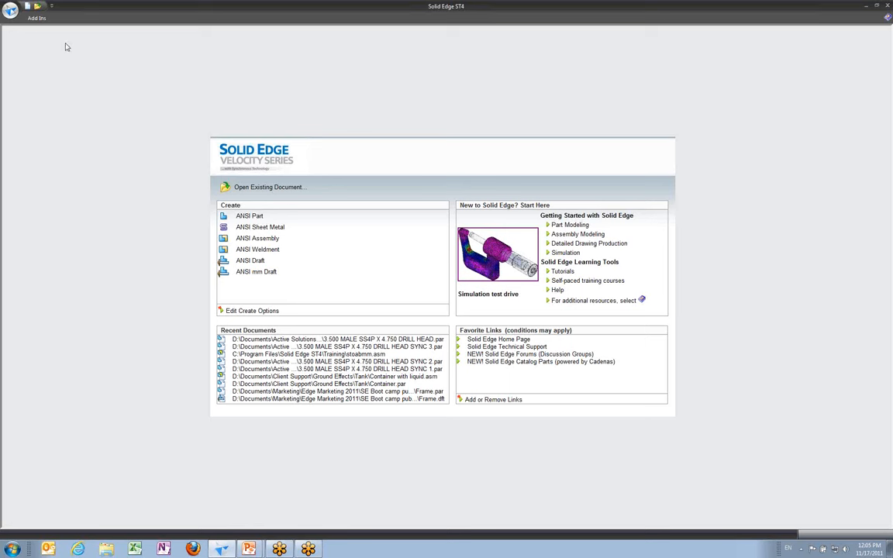
click(11, 11)
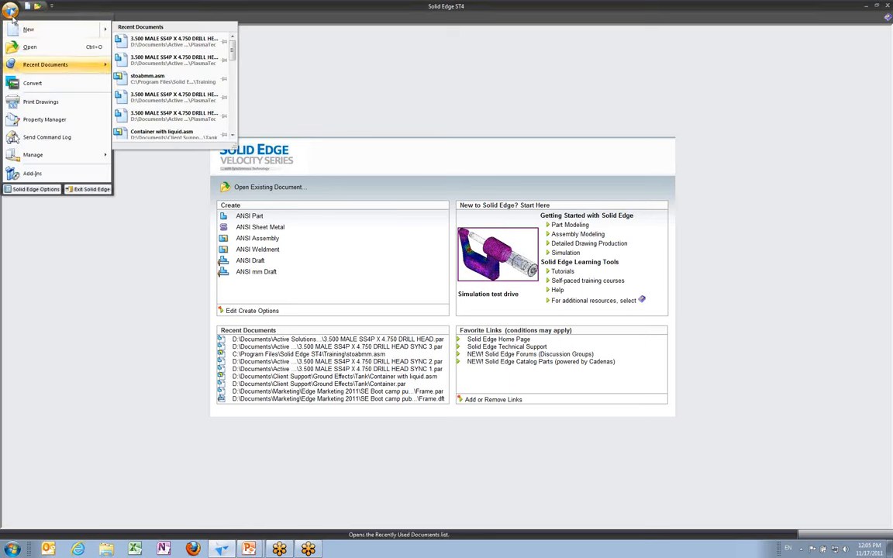
mouse_move(17, 28)
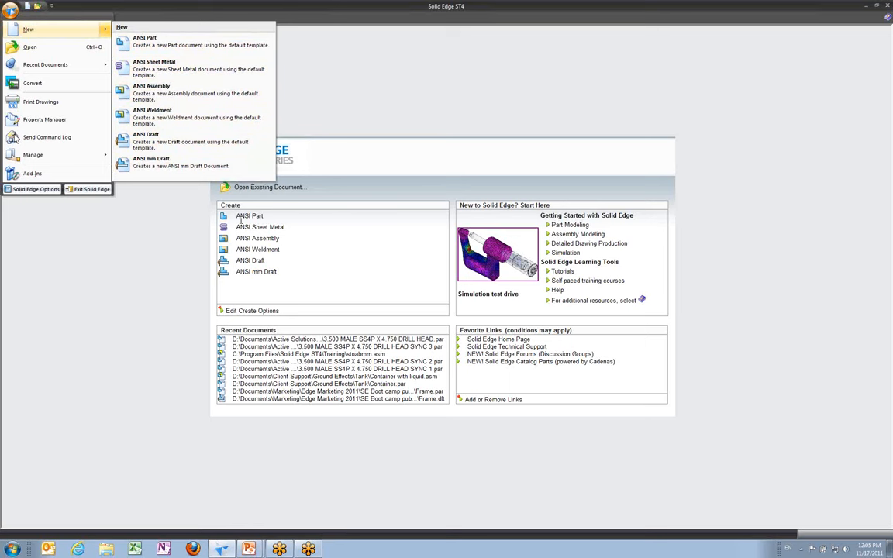
click(36, 32)
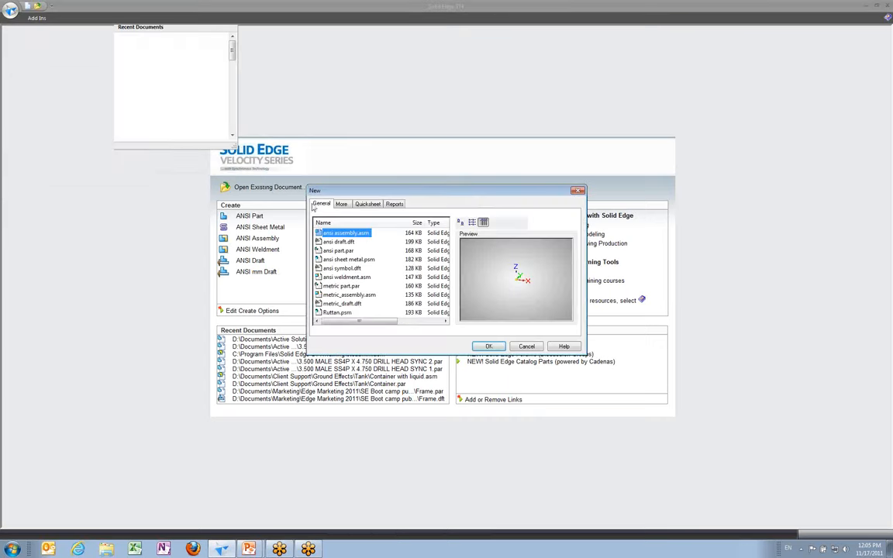
click(341, 204)
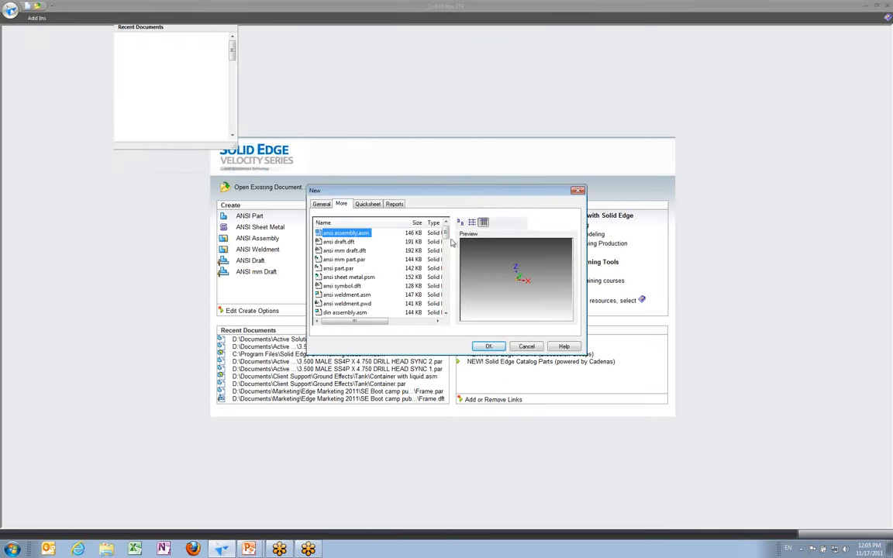
scroll(447, 243, down, 1)
scroll(447, 244, down, 5)
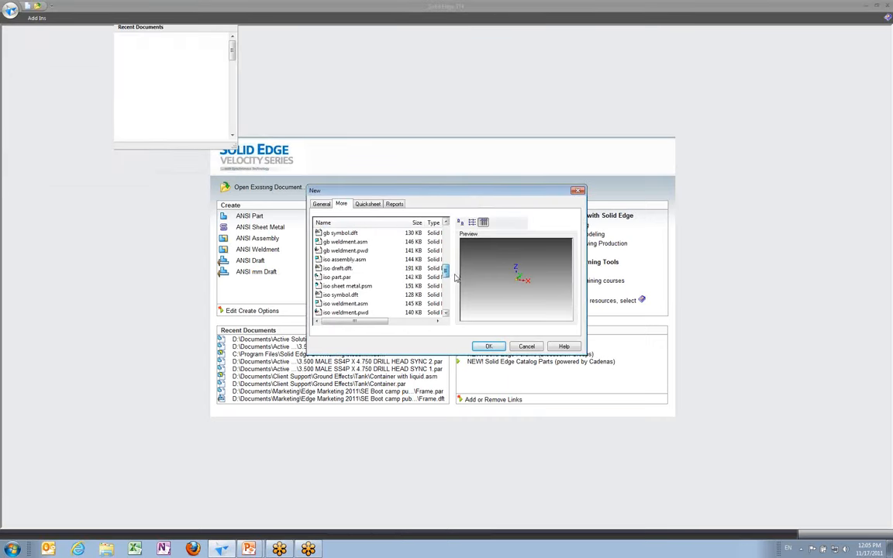
click(337, 268)
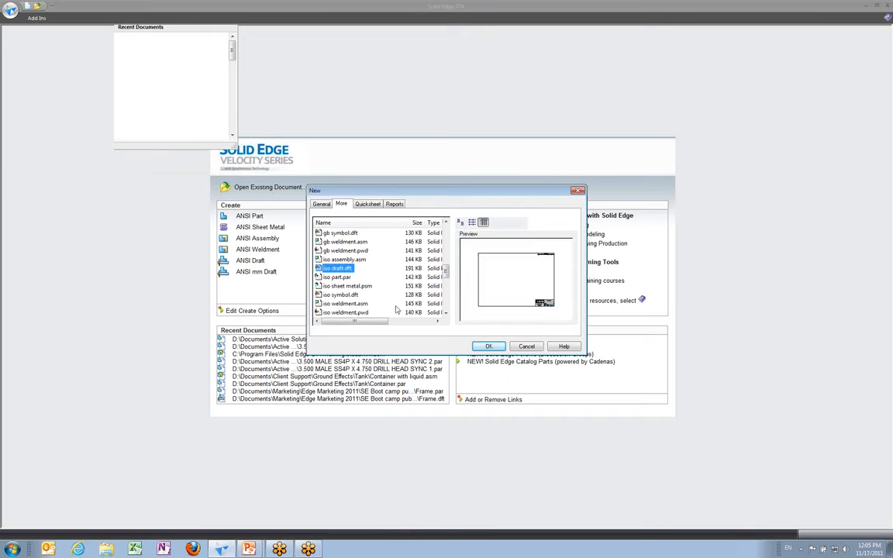
click(490, 348)
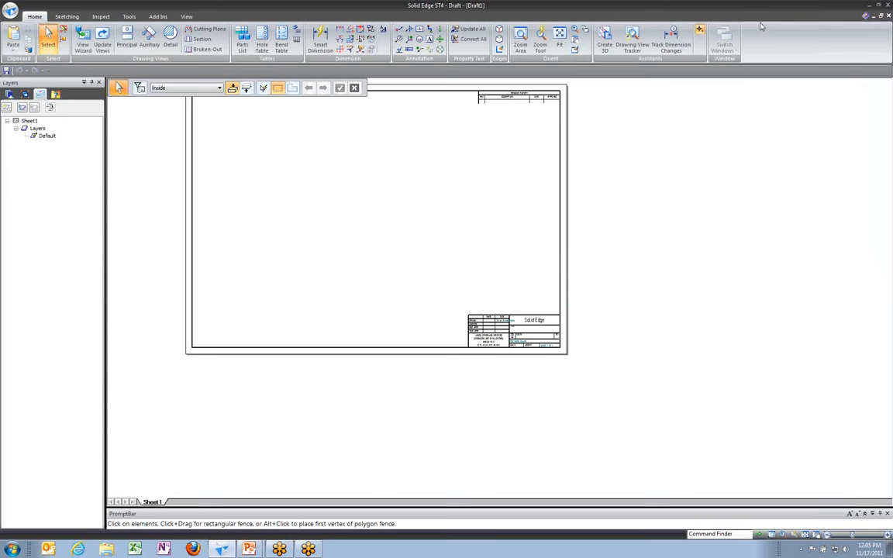
- Set up the drawing sheet with the standard size A2 Wide (594mm x 420mm) and the A2-Sheet background shown
click(805, 534)
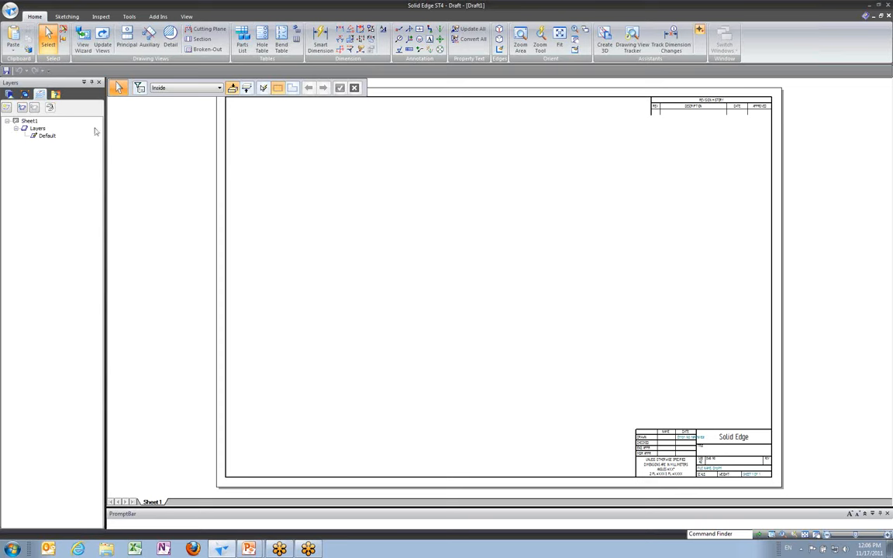
click(13, 10)
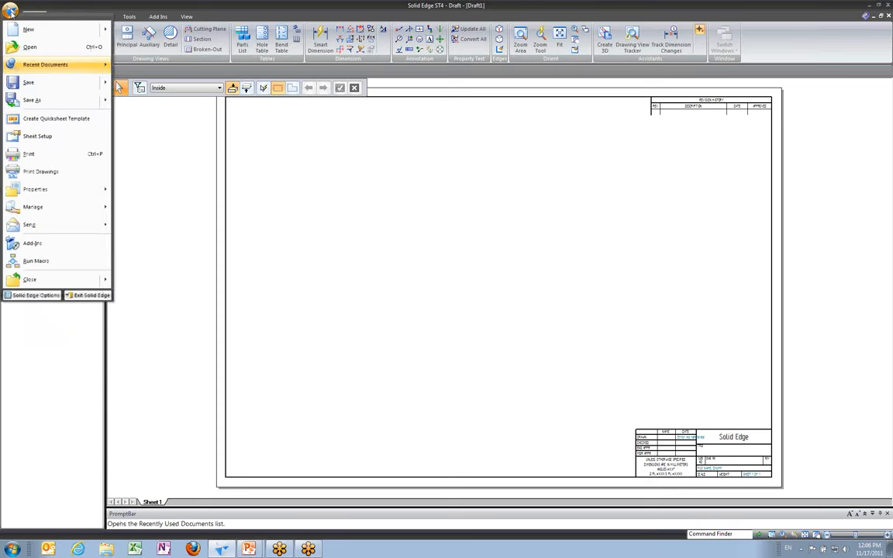
mouse_move(26, 62)
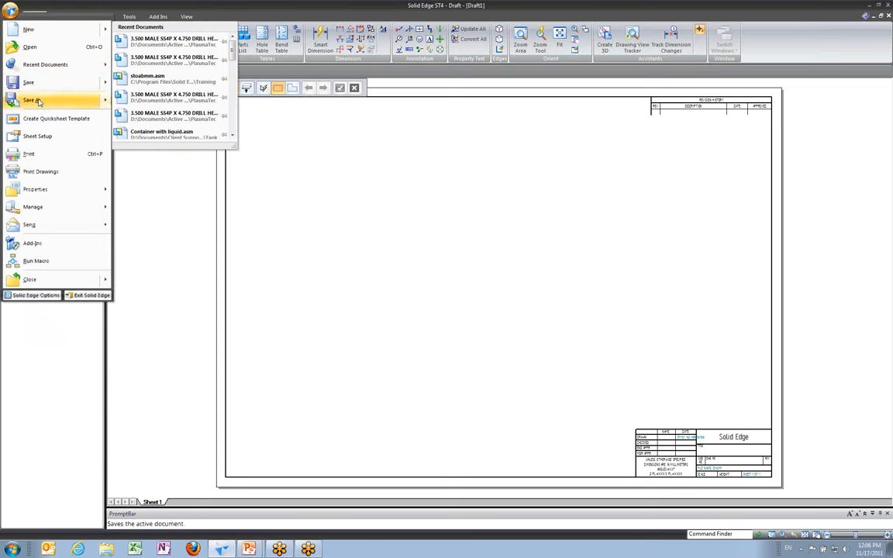
click(42, 138)
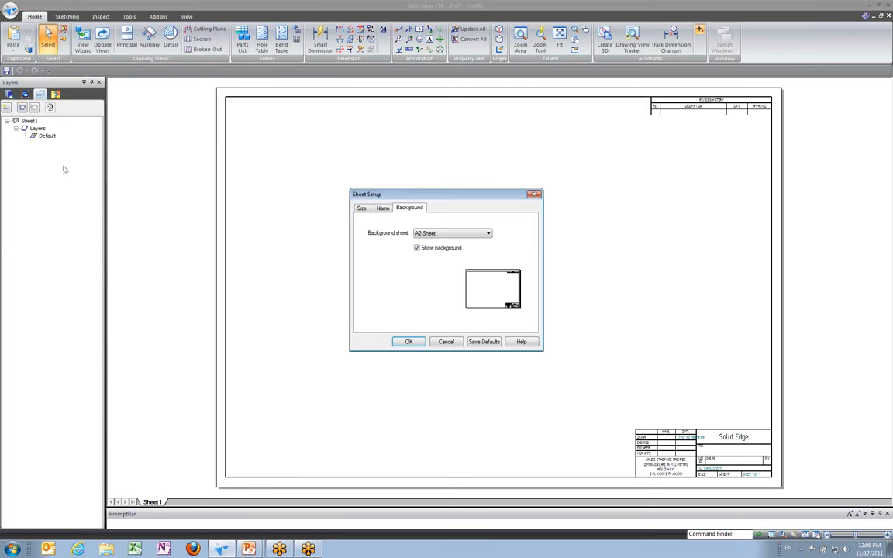
click(361, 207)
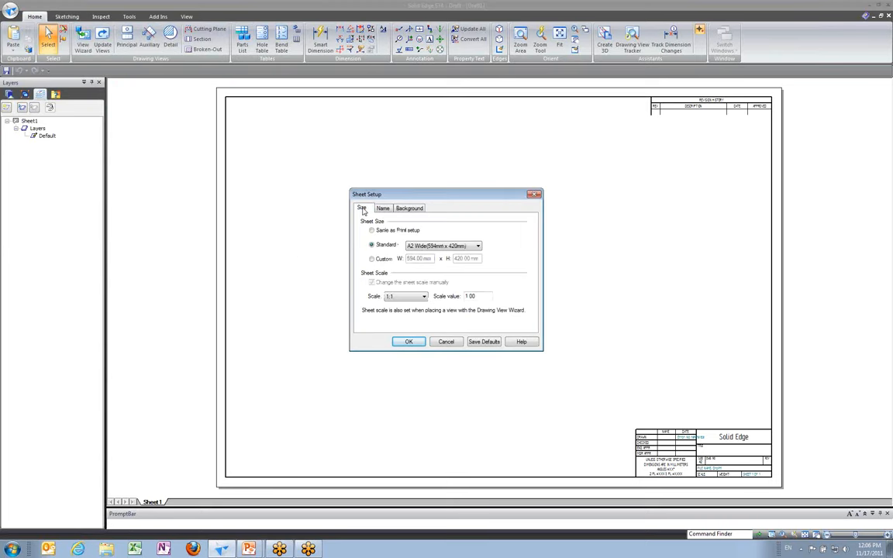
click(432, 247)
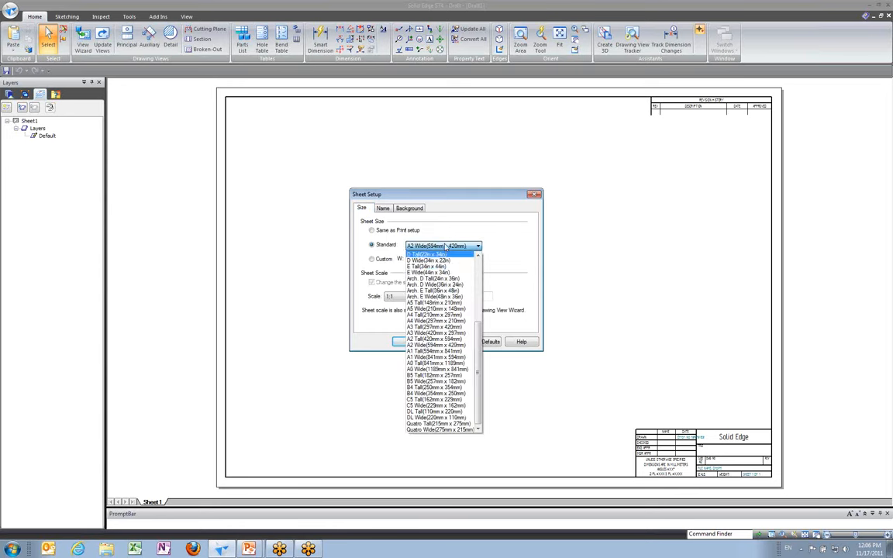
click(448, 247)
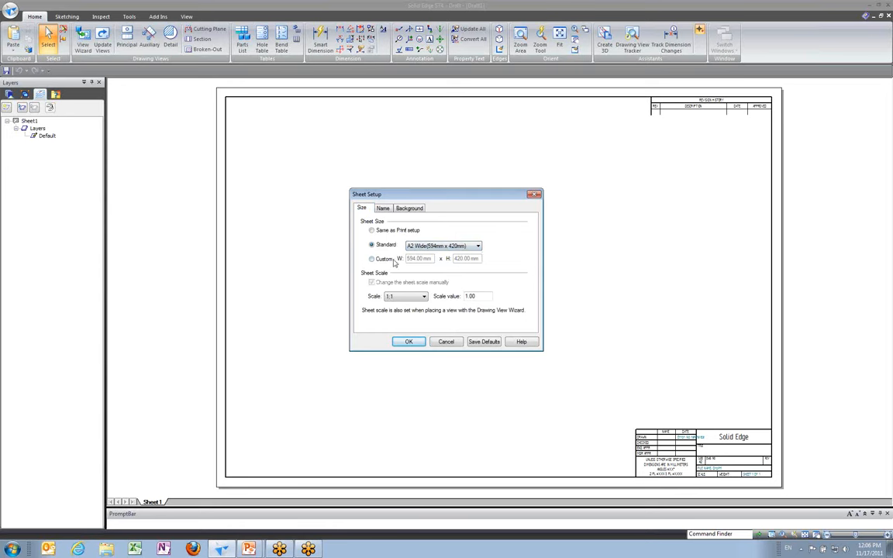
click(409, 209)
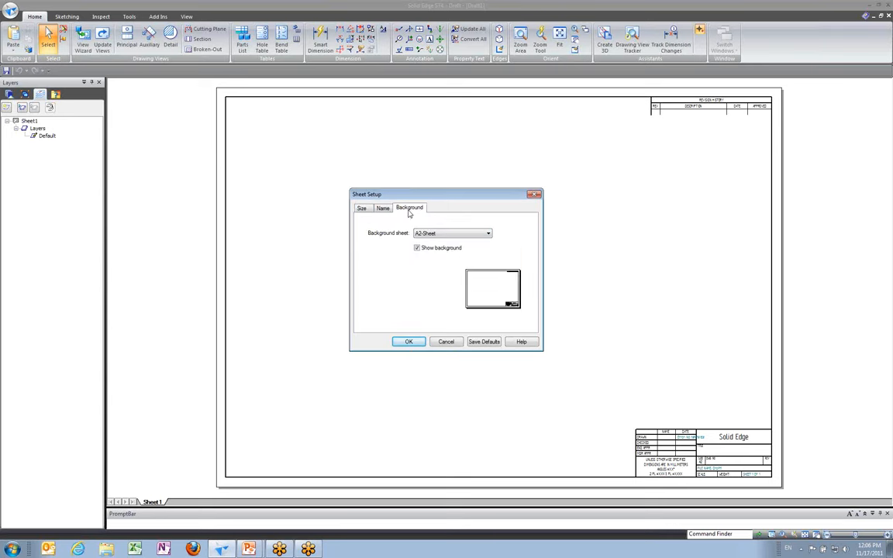
click(438, 234)
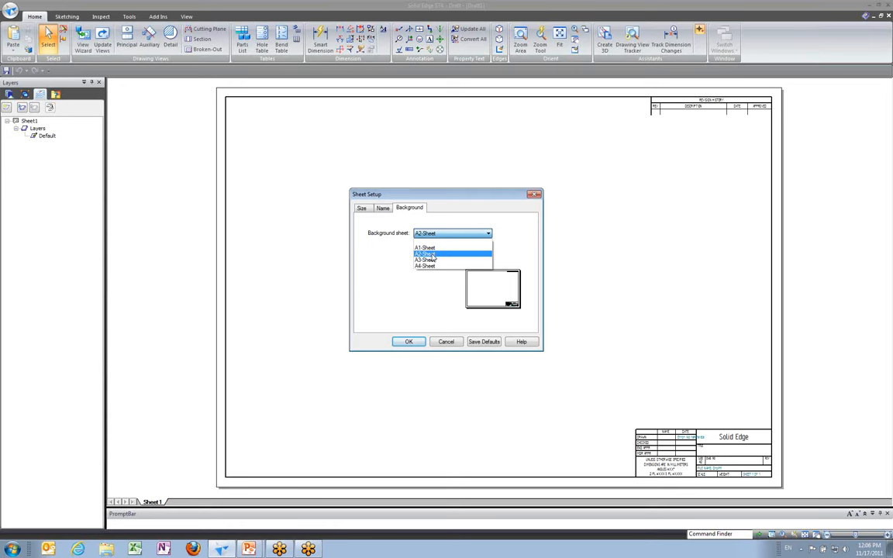
click(425, 253)
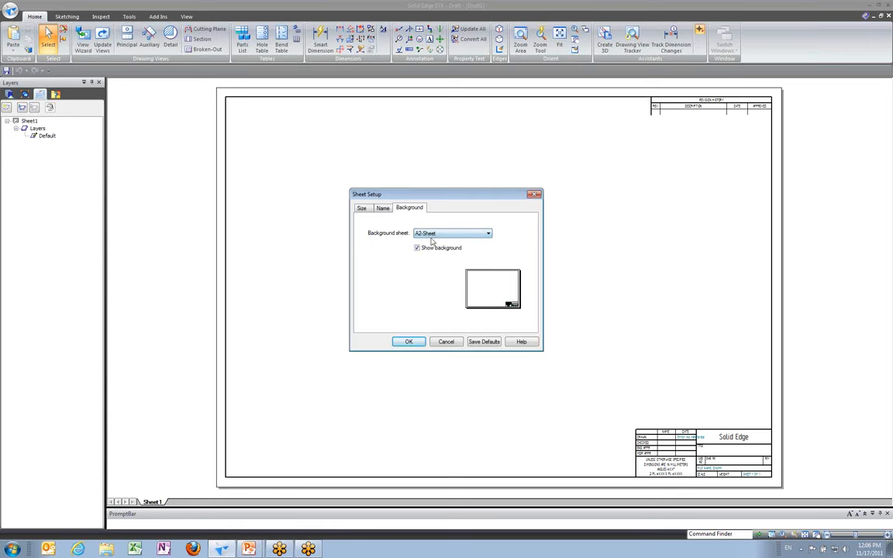
click(409, 342)
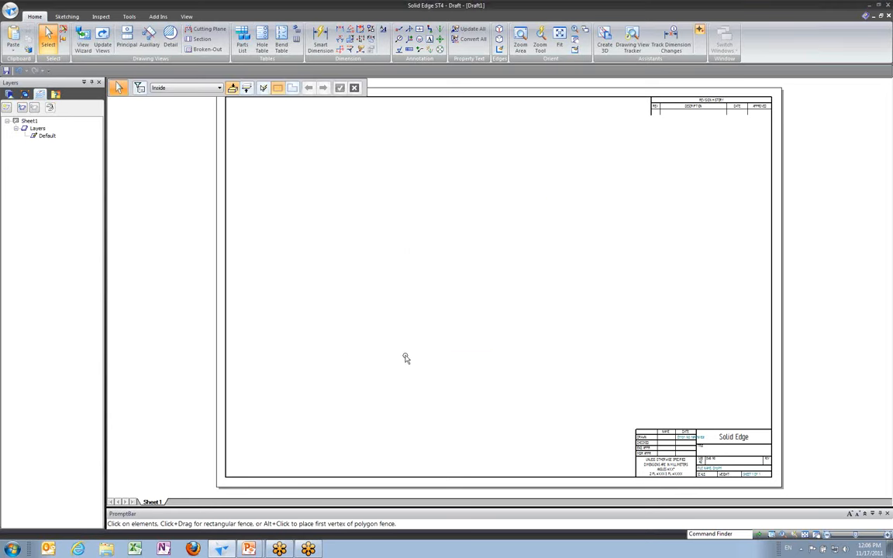
- Review the drawing view and dimension style options, and set the drawing standards' projection angle to Third
click(10, 13)
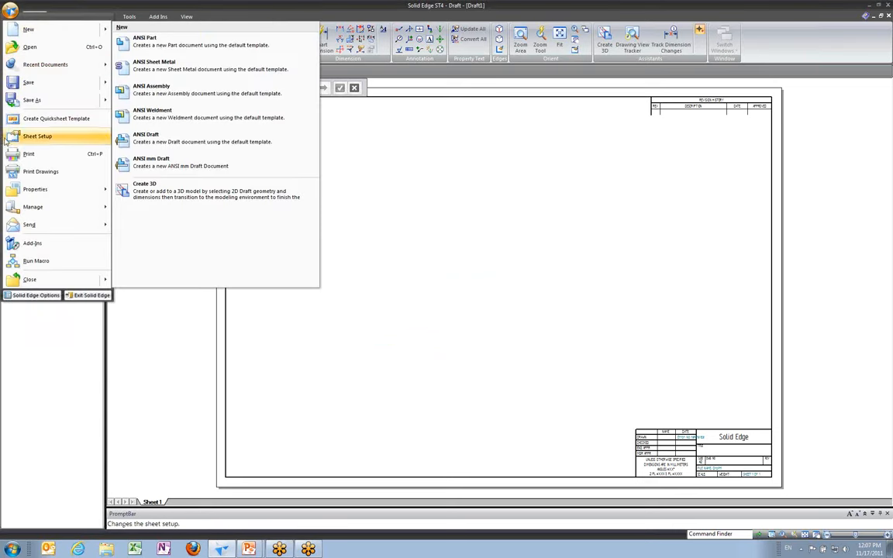
click(35, 295)
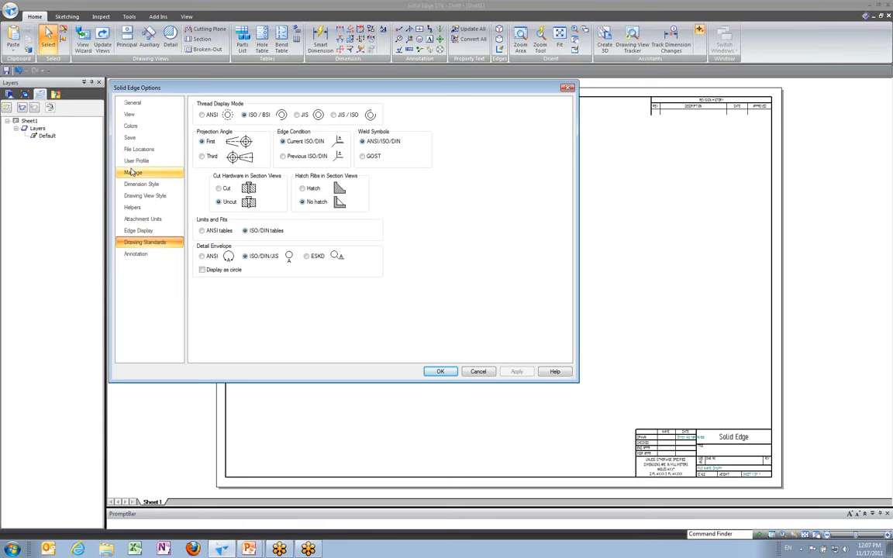
click(134, 197)
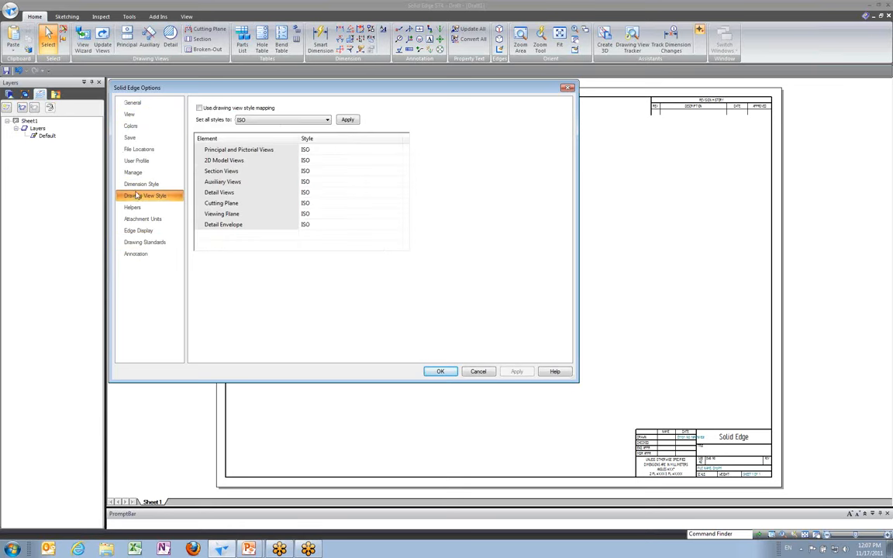
key(Up)
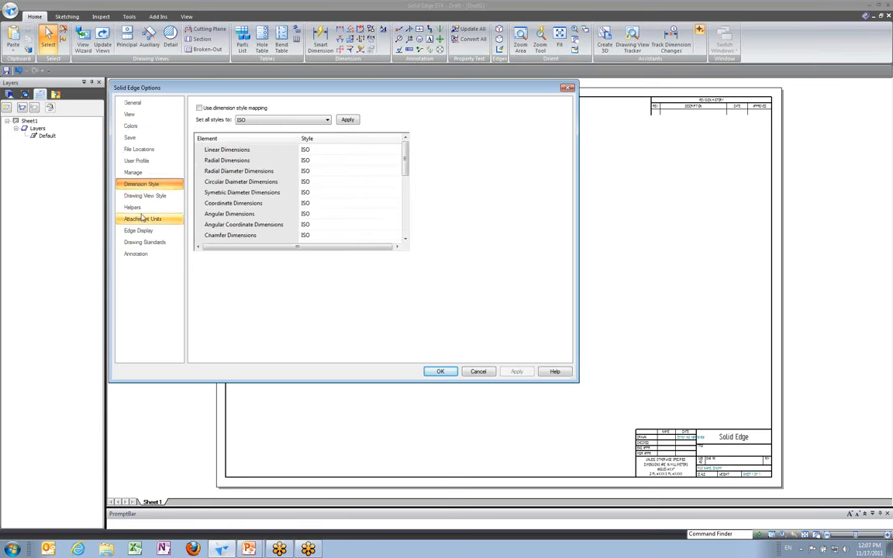
click(143, 243)
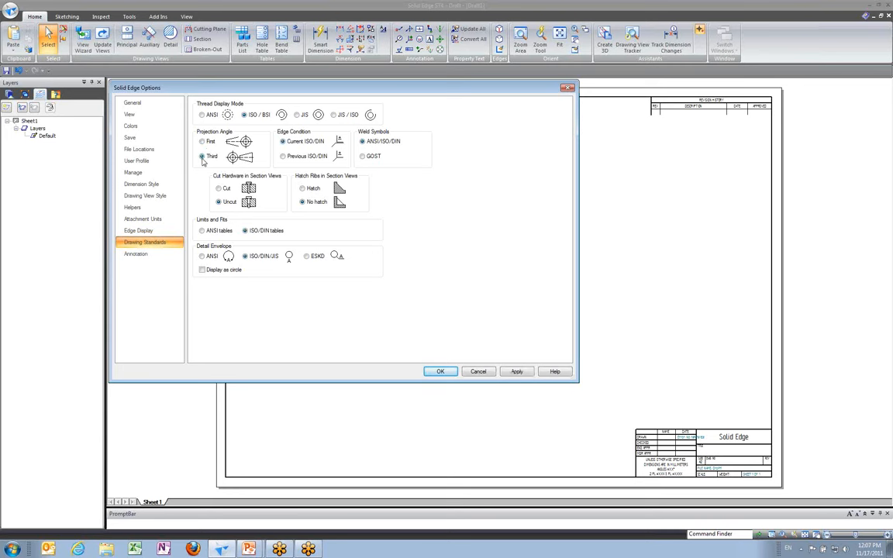
click(202, 156)
click(440, 372)
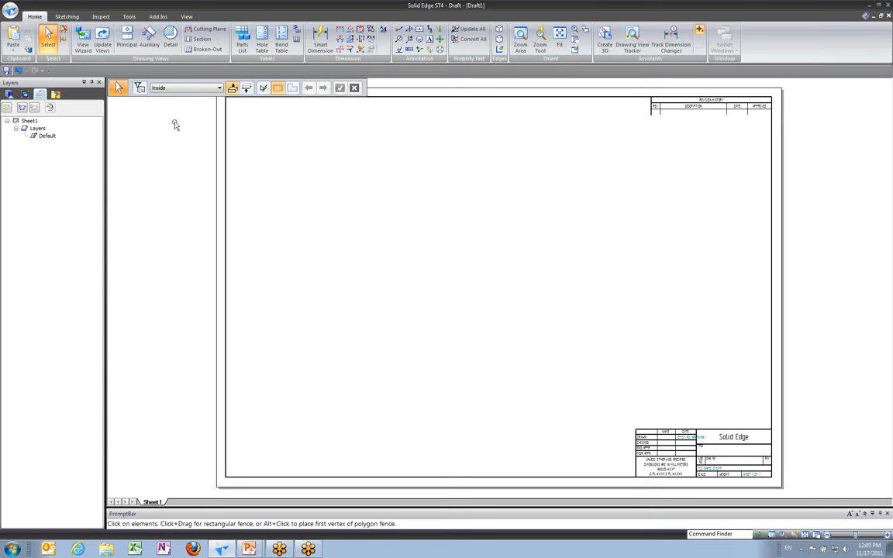
- Start the Drawing View Wizard with the part Frame2.par from the Training folder as its model
click(84, 48)
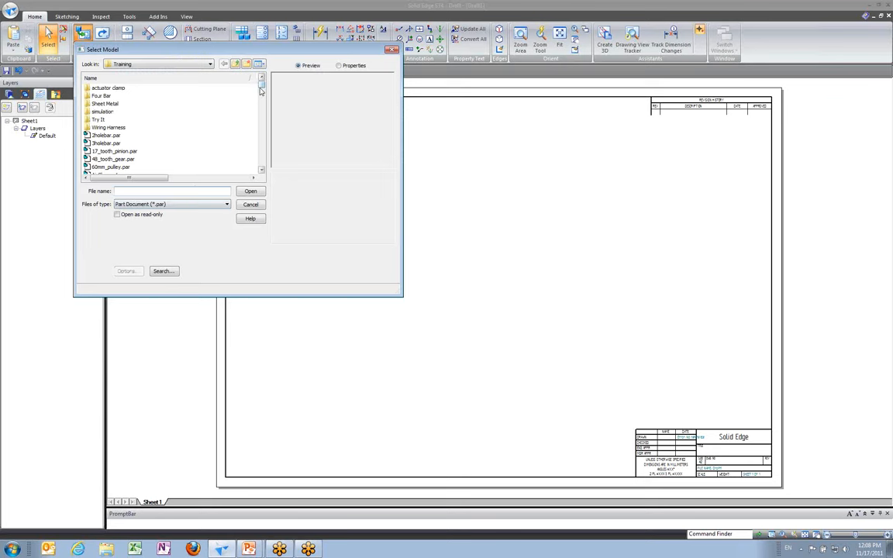
drag(260, 91, 257, 98)
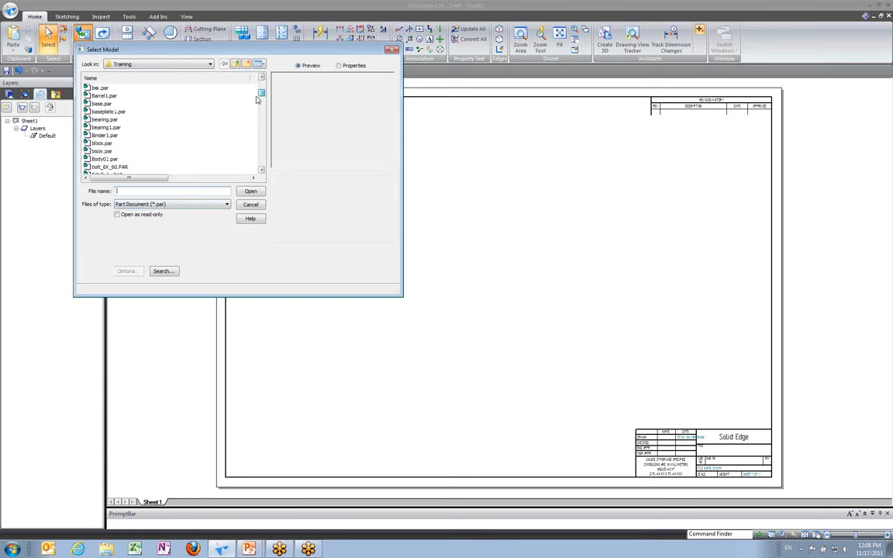
scroll(251, 93, up, 5)
click(171, 63)
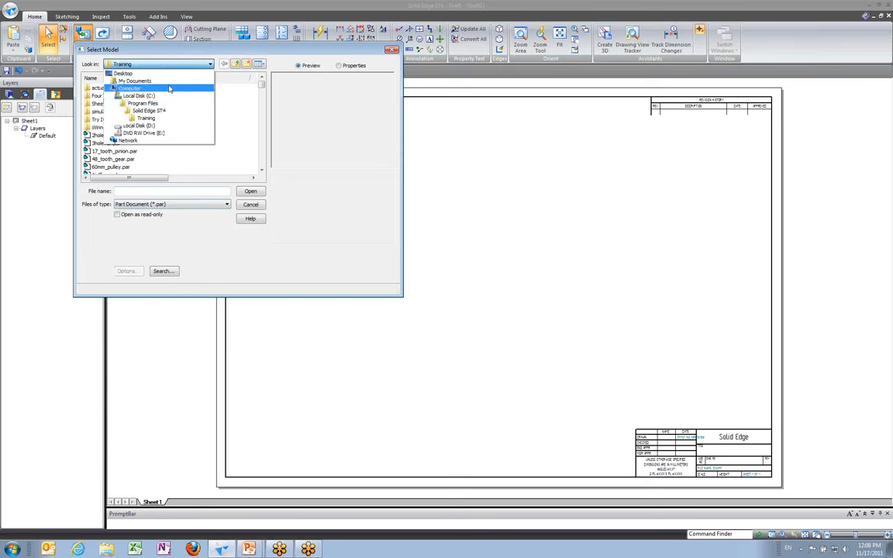
click(173, 117)
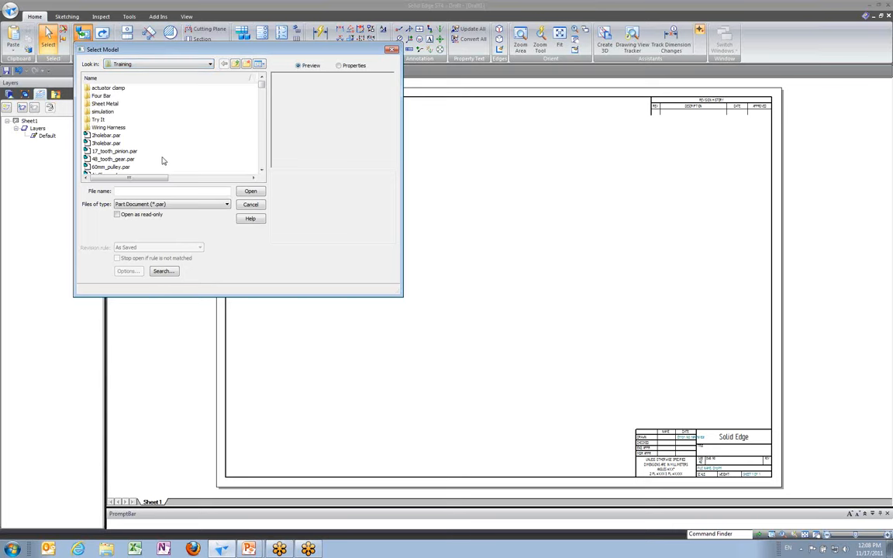
click(147, 205)
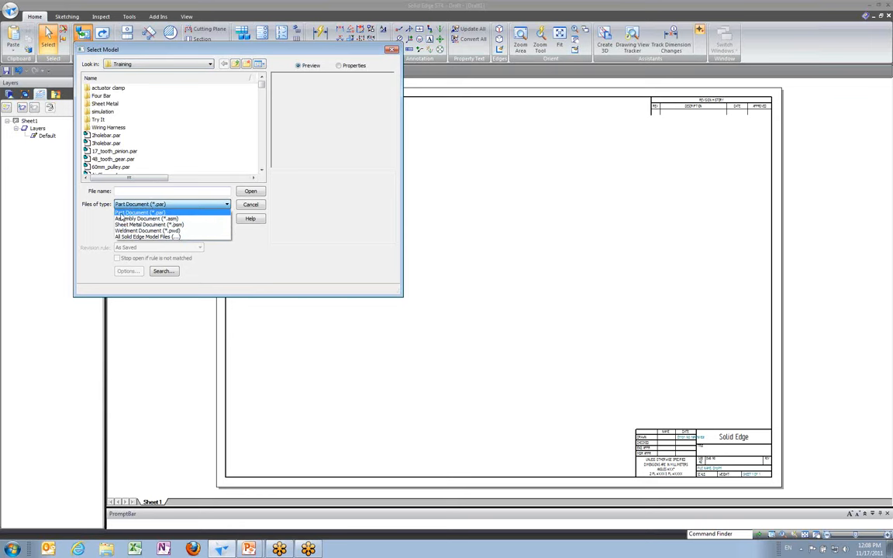
click(131, 215)
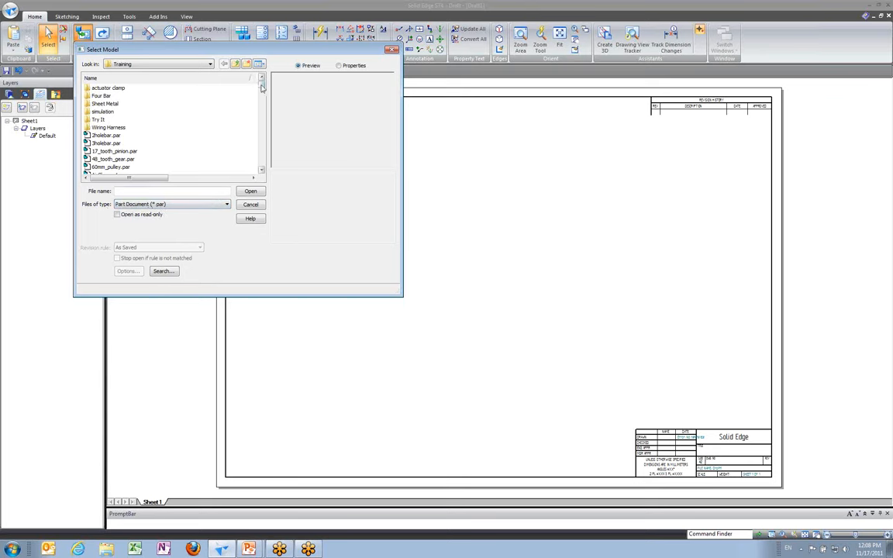
drag(262, 87, 258, 110)
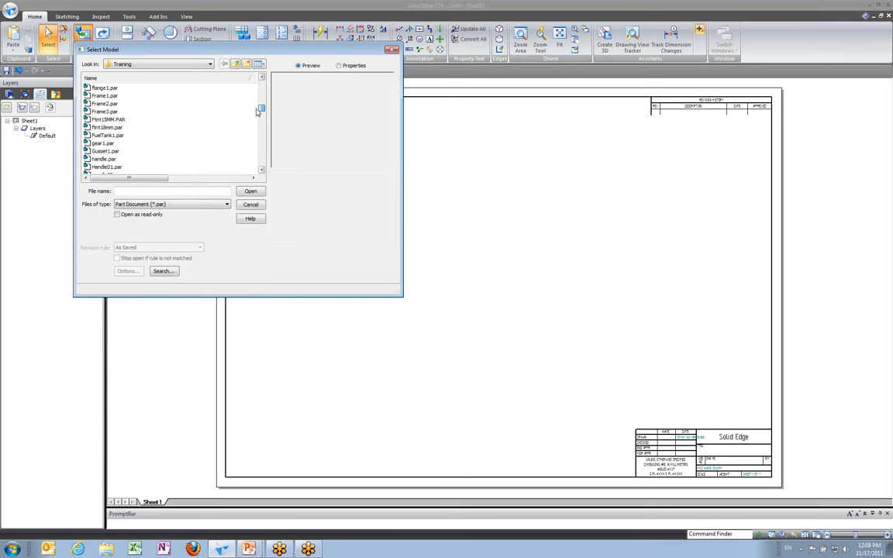
click(105, 103)
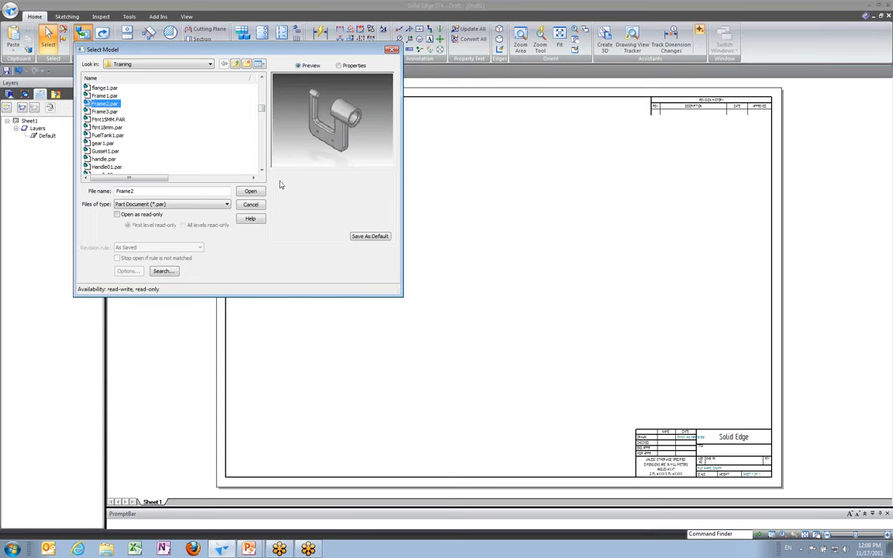
click(251, 190)
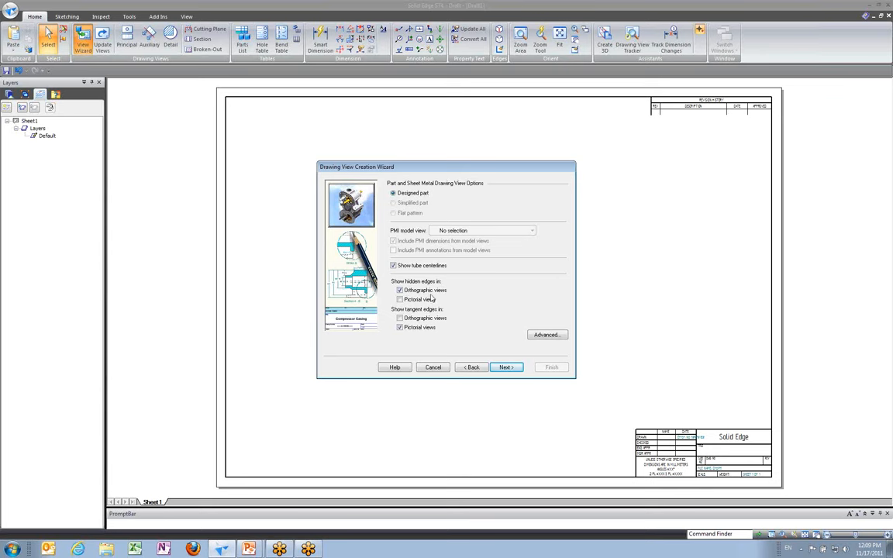
- Define the wizard's drawing views with front as the primary orientation plus the adjacent top and right views
click(507, 366)
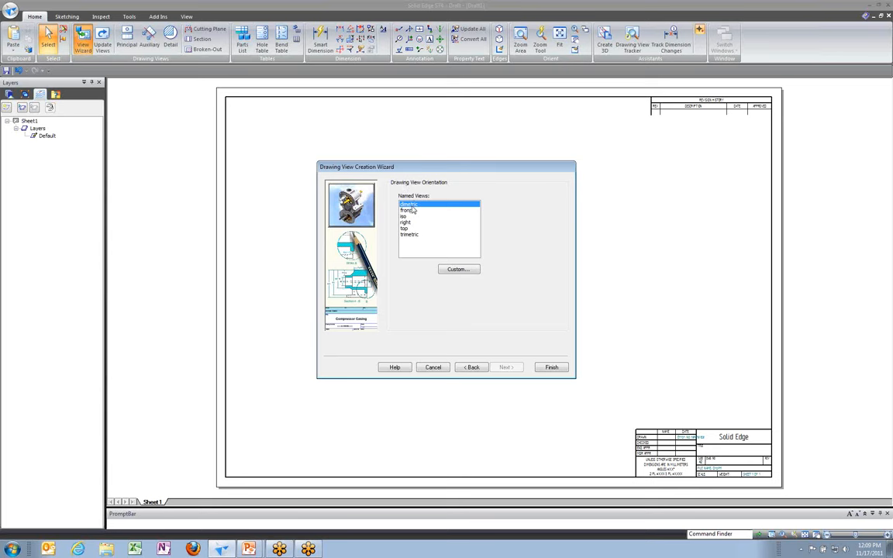
click(410, 210)
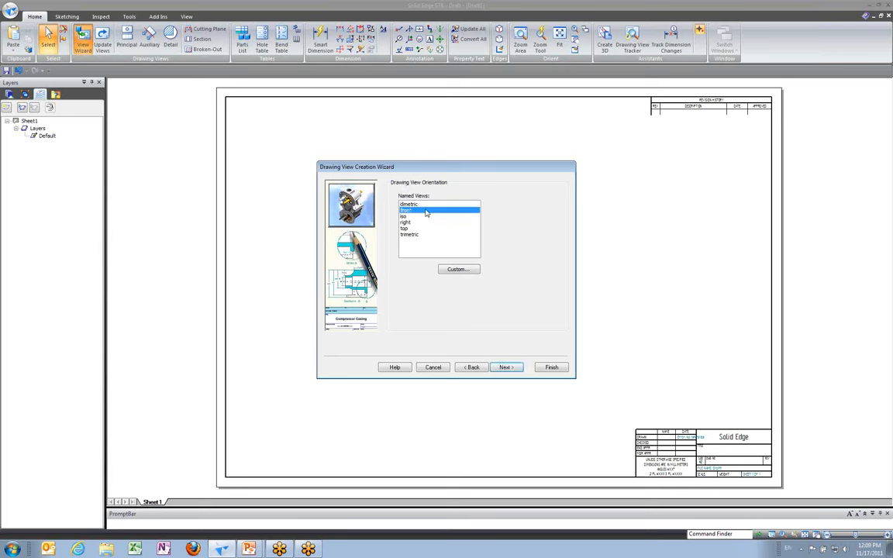
click(505, 367)
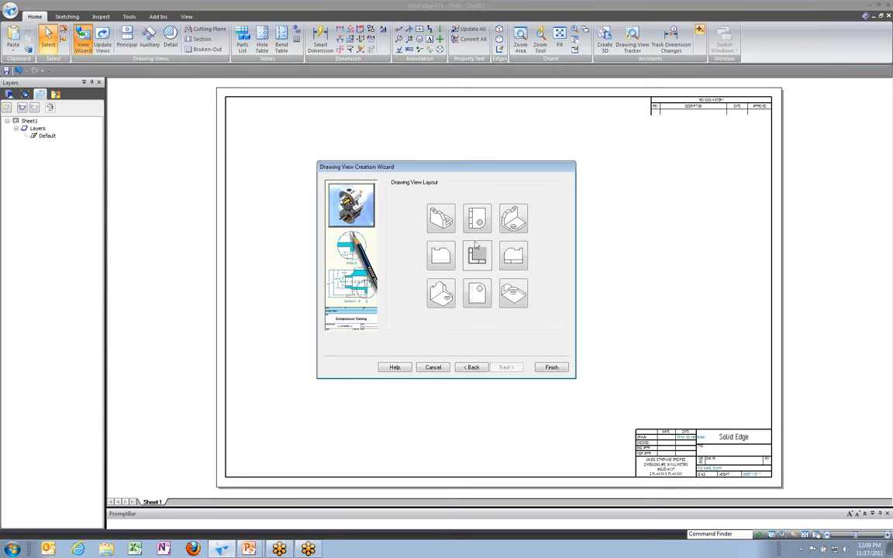
click(477, 219)
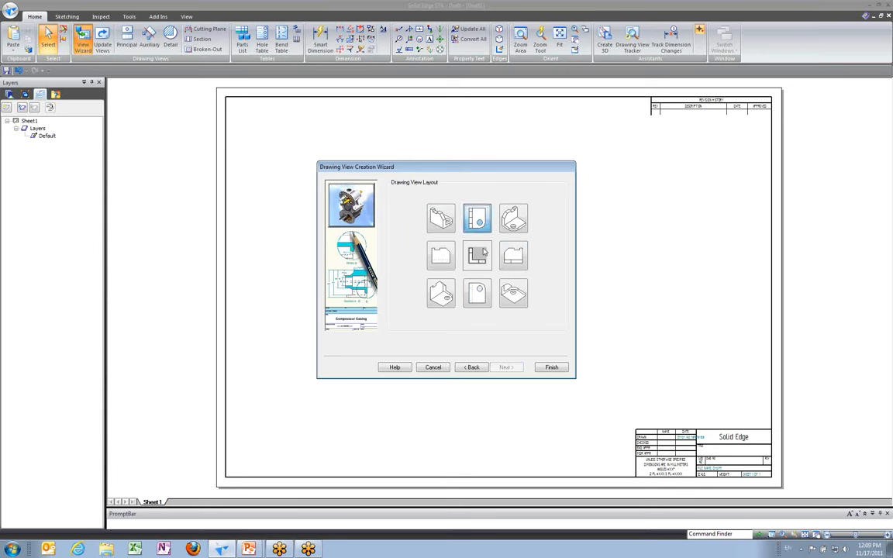
click(509, 255)
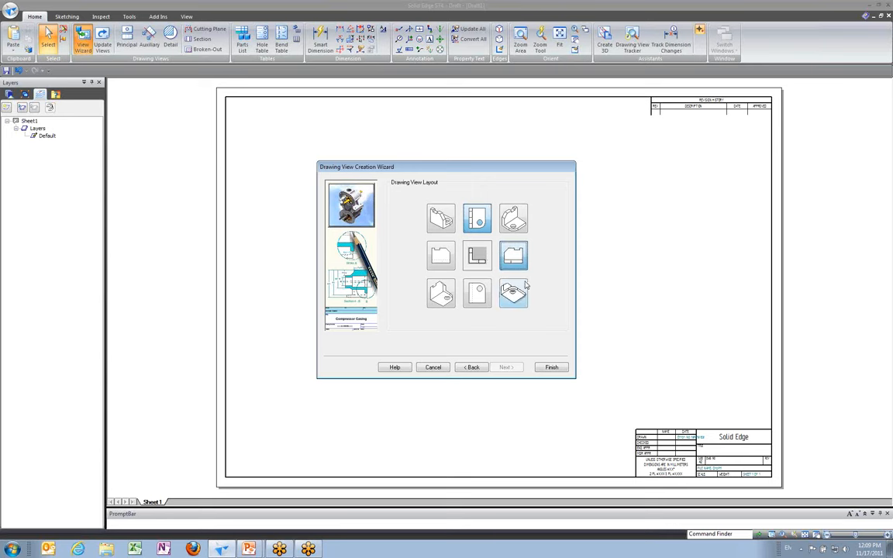
click(551, 367)
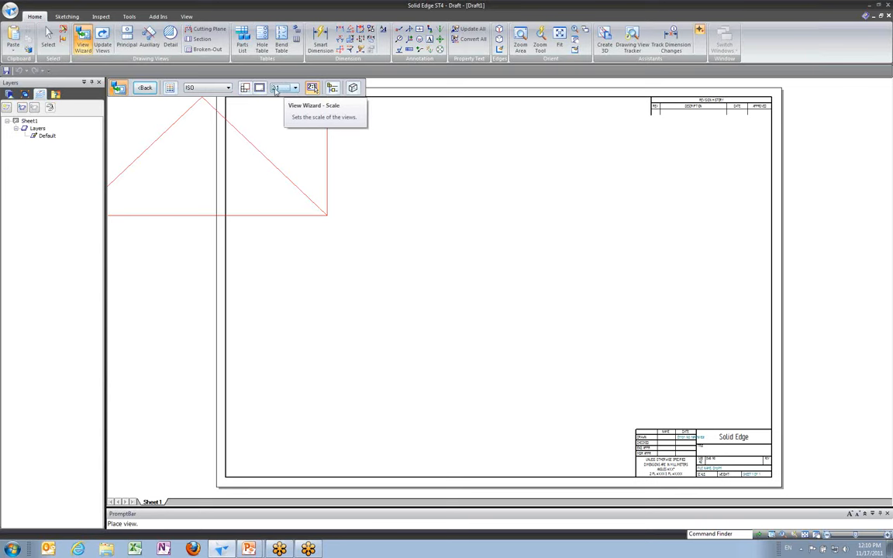
- Set the drawing view scale to 1:1 and place the three views in the left half of the sheet
click(294, 88)
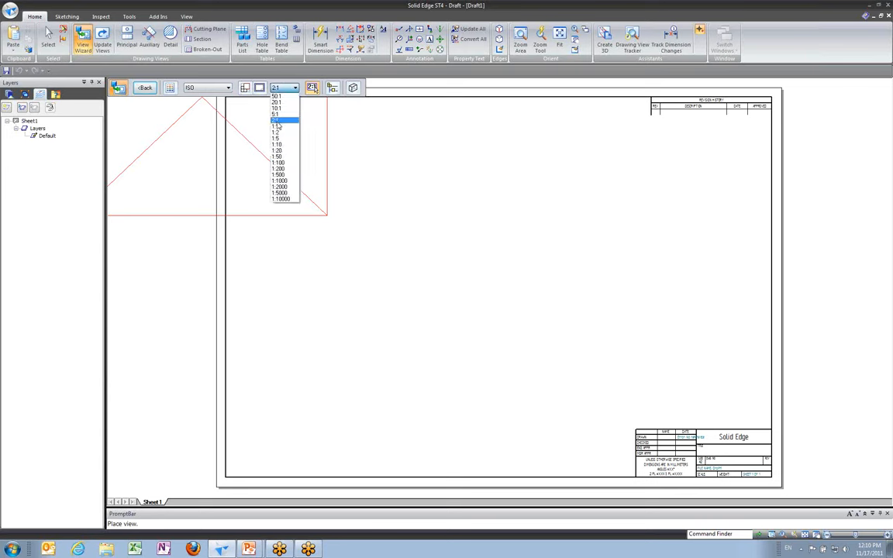
click(278, 126)
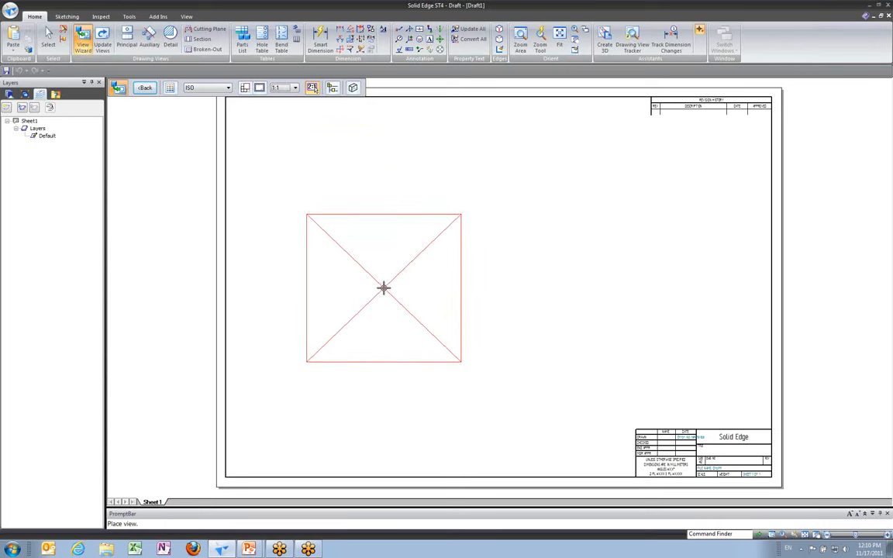
click(395, 292)
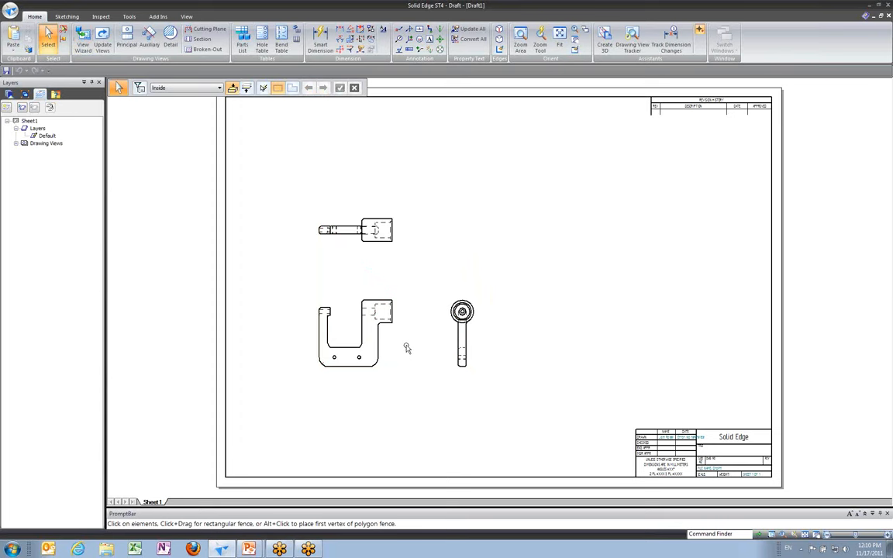
- Create a pictorial view from the front view with the Principal command, placing it diagonally up, above the right view
scroll(402, 353, up, 2)
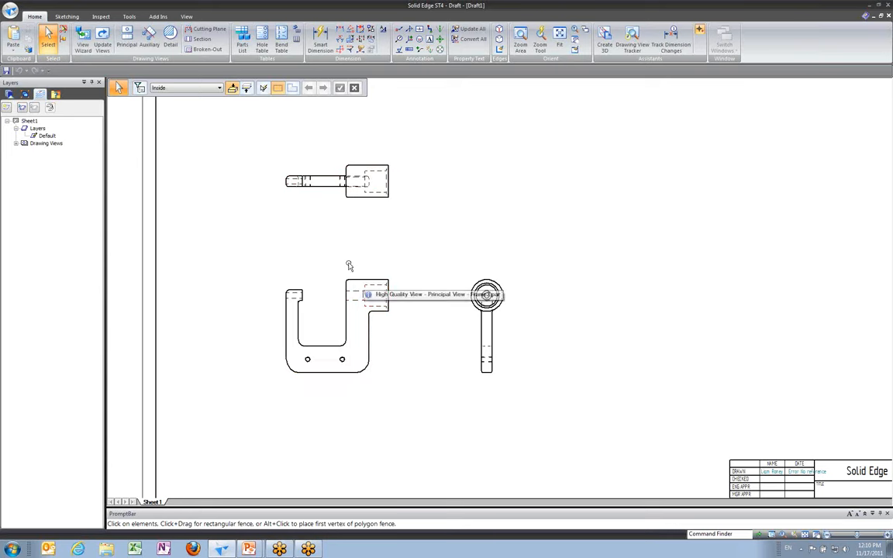
click(127, 46)
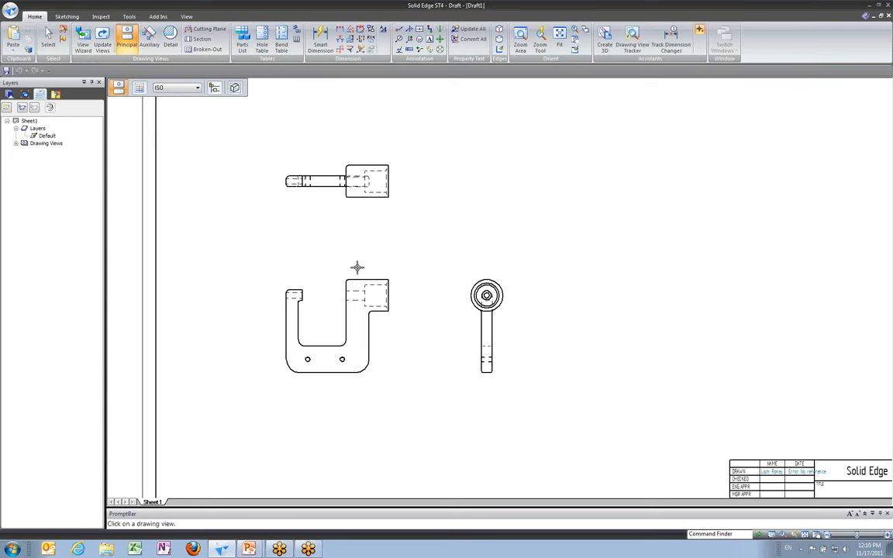
click(357, 280)
click(357, 277)
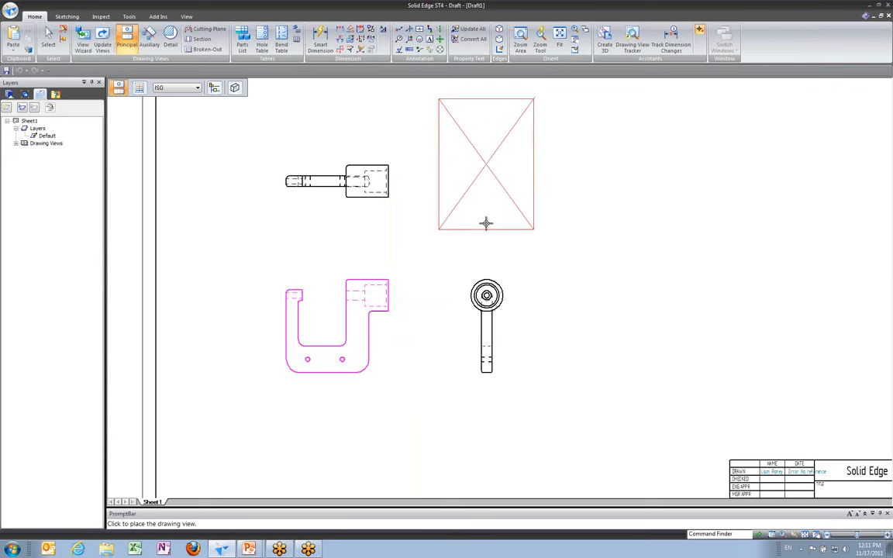
click(486, 216)
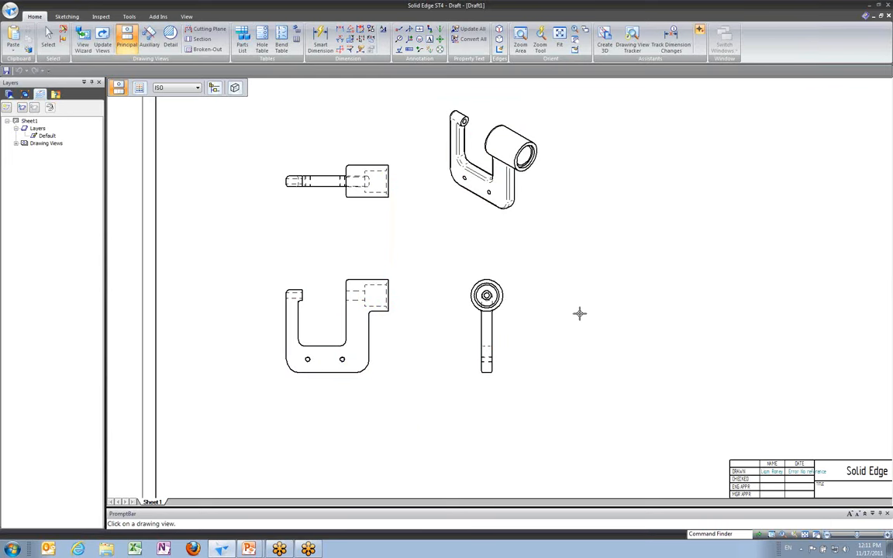
- Move the pictorial view to the upper-right area of the sheet, below the revision history table
click(806, 535)
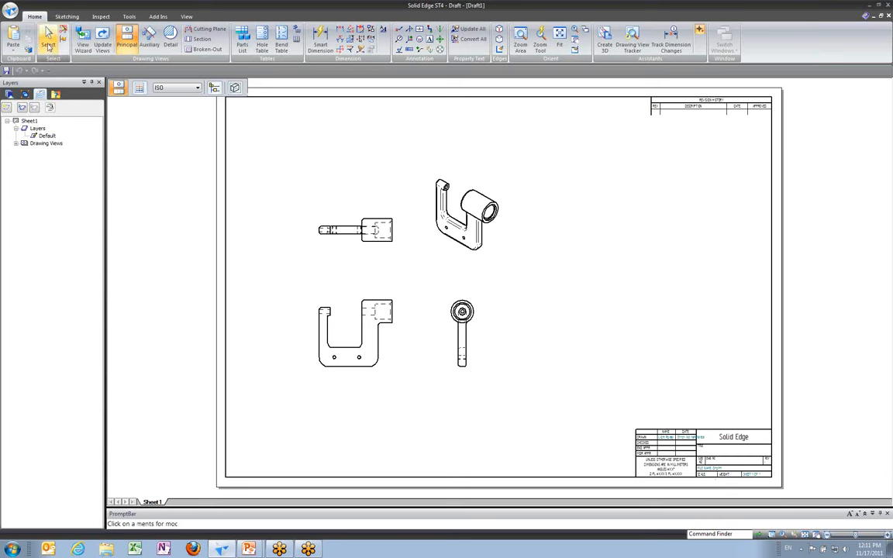
right_click(291, 267)
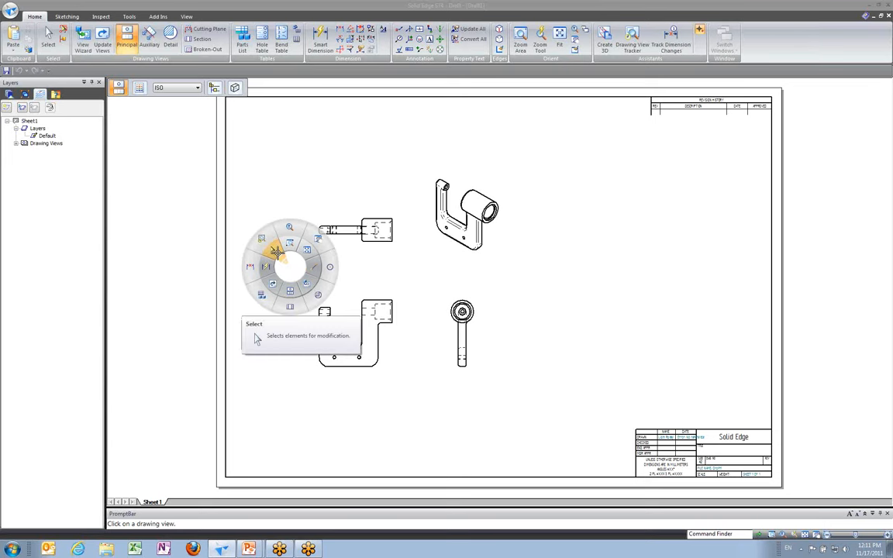
click(289, 263)
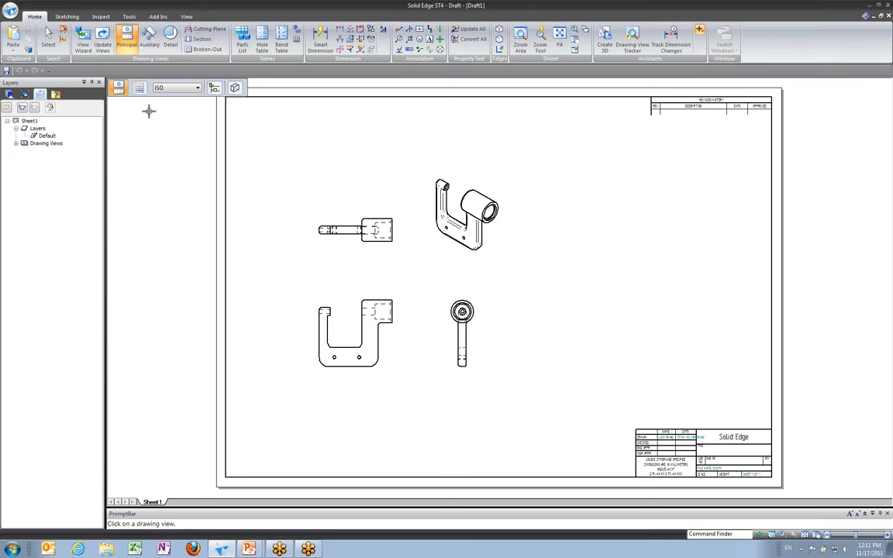
right_click(431, 294)
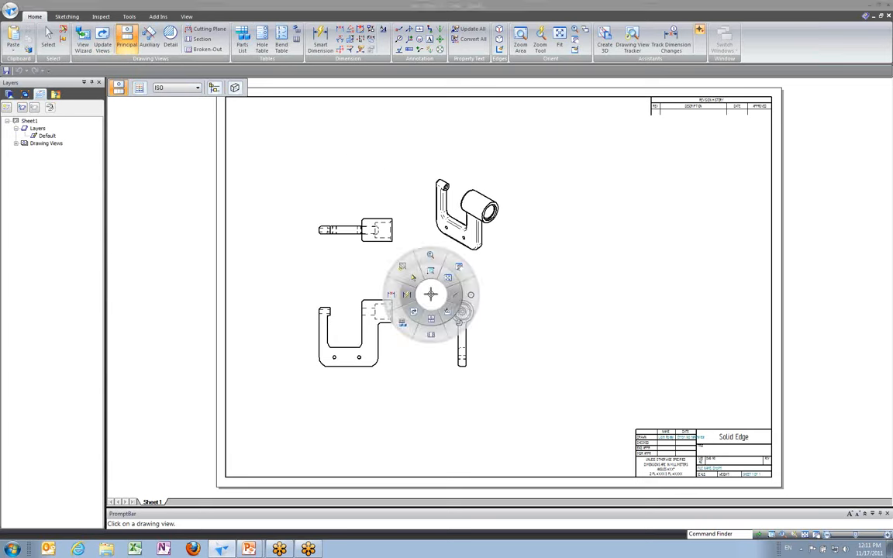
click(415, 274)
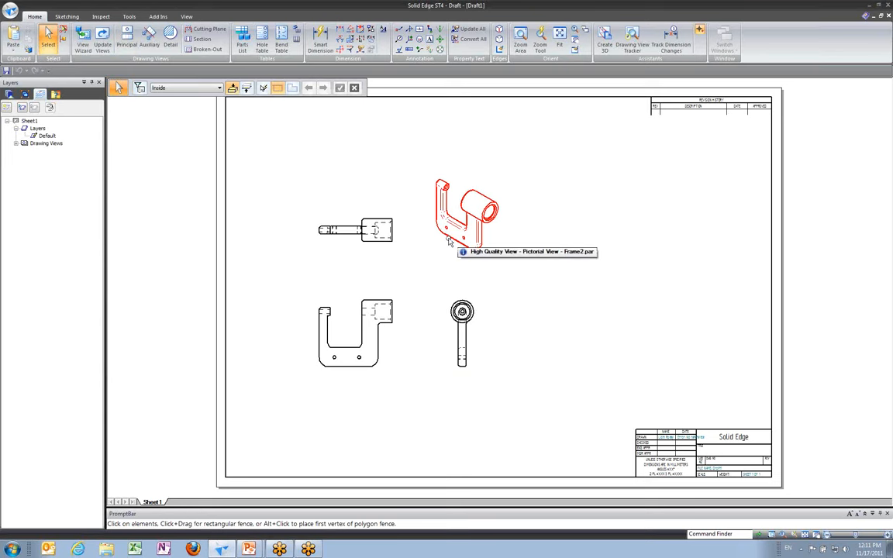
drag(471, 226, 644, 219)
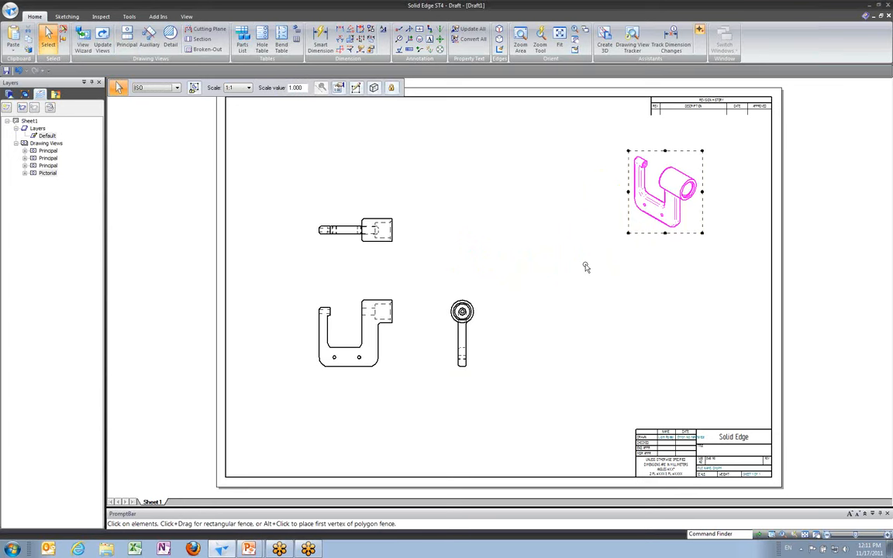
click(586, 268)
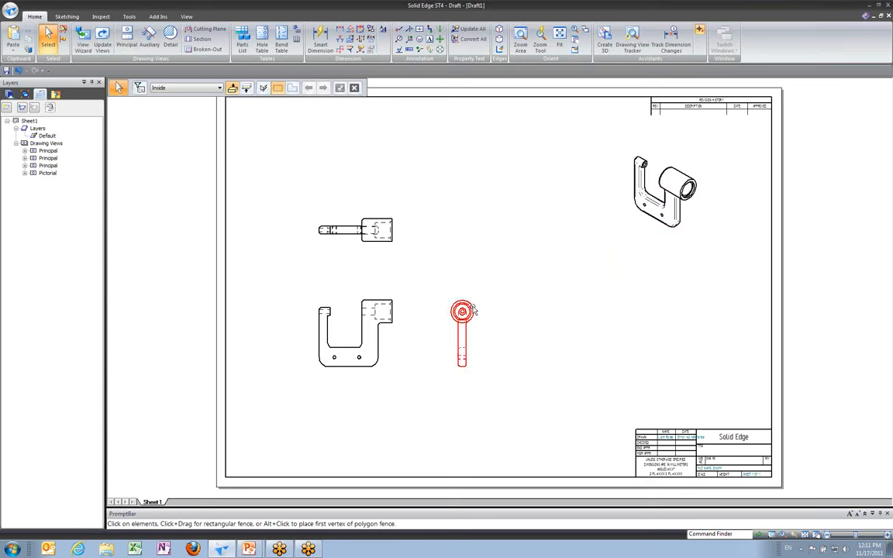
- Spread out the aligned views by moving the right view farther right and the top view closer to the upper border
drag(473, 309, 612, 317)
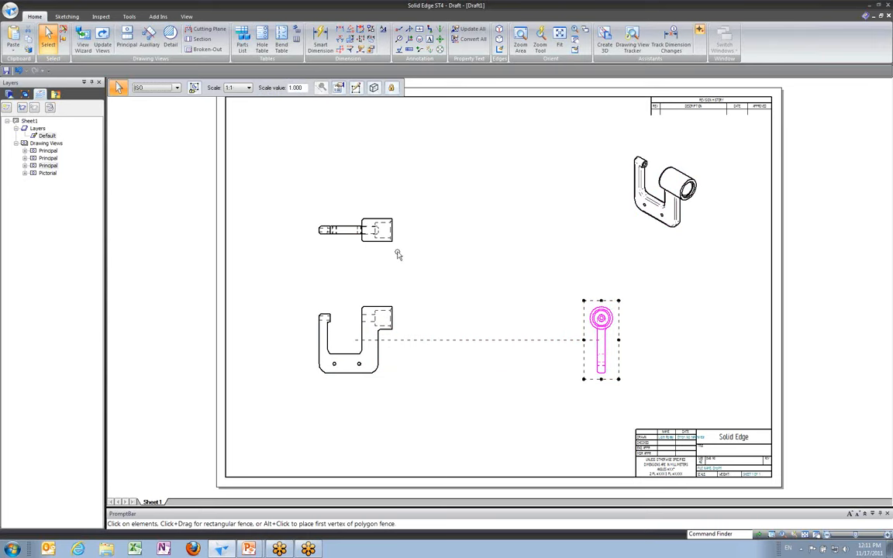
drag(387, 246, 387, 166)
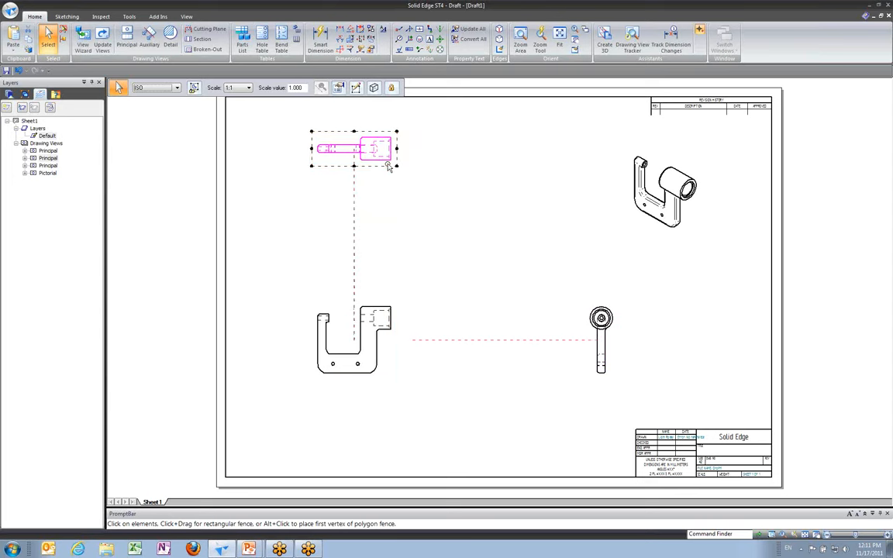
click(436, 210)
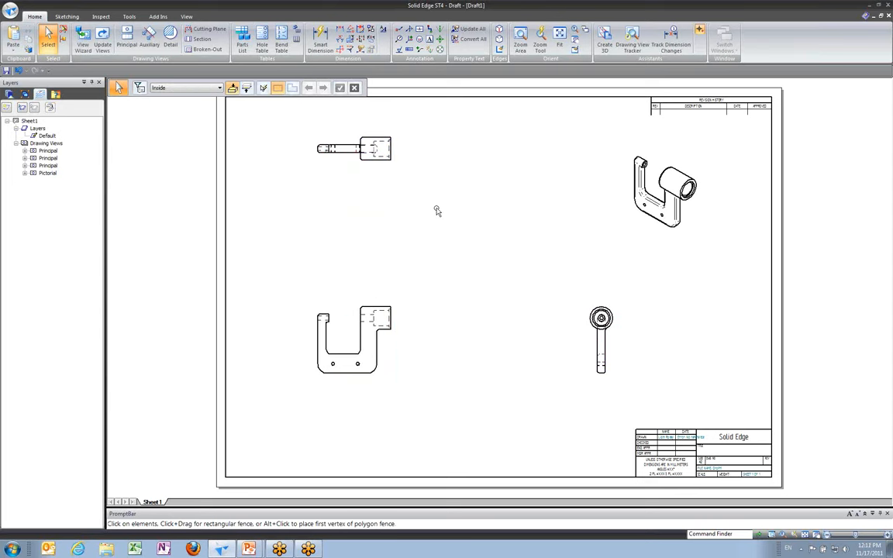
- Create a cutting plane on the top view, drawing one horizontal line through its centre that extends beyond both ends of the part
click(205, 40)
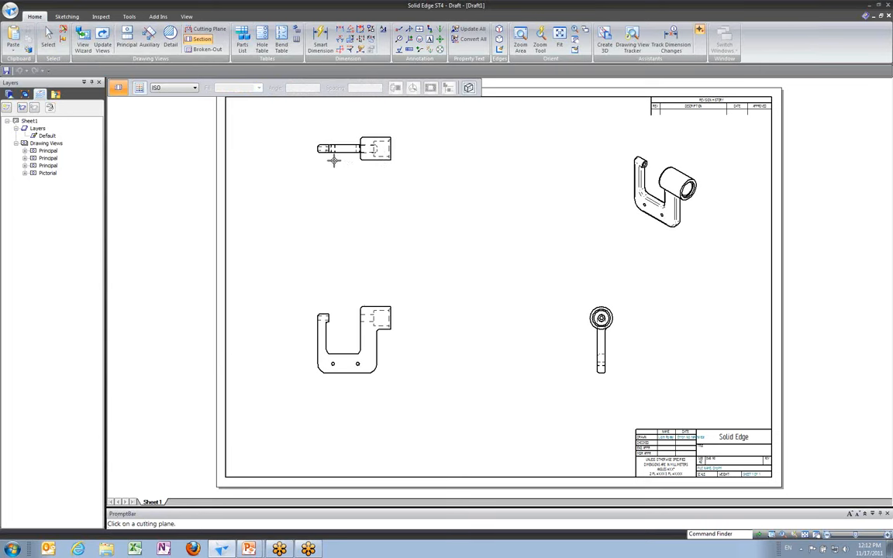
click(220, 34)
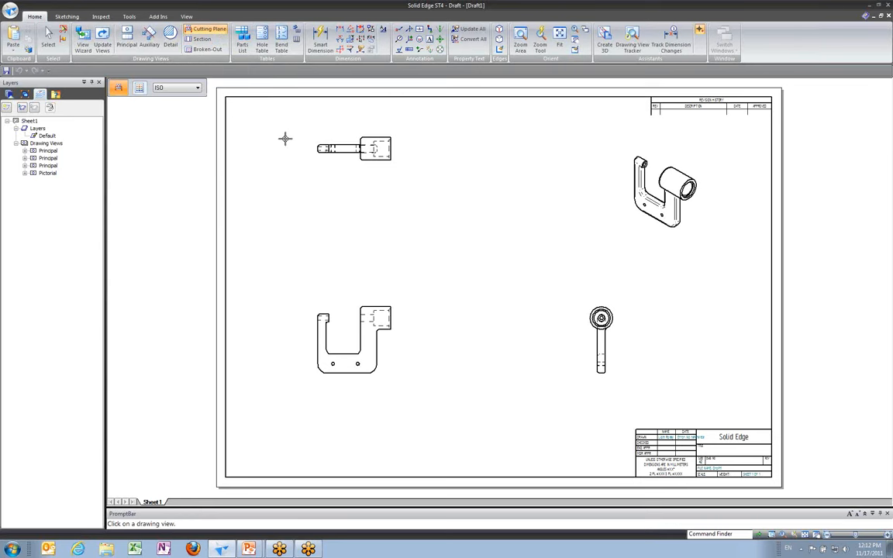
click(360, 137)
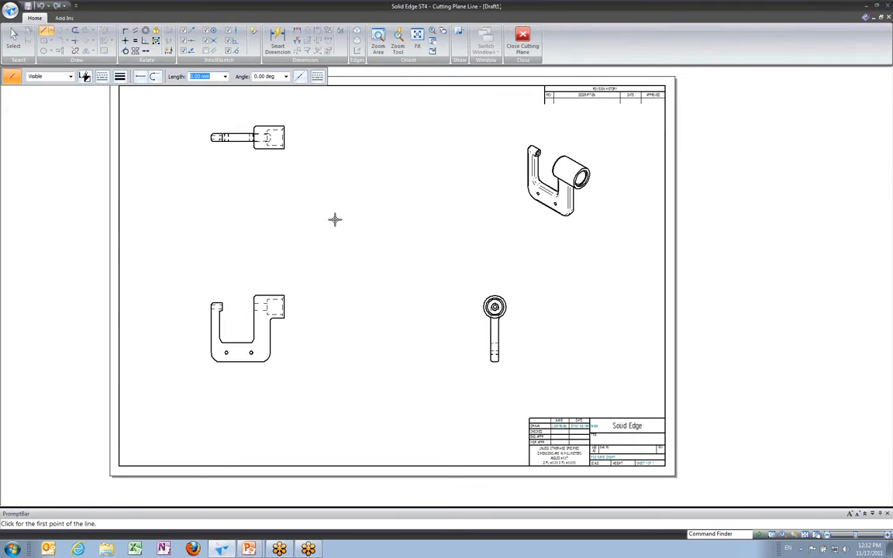
right_click(352, 245)
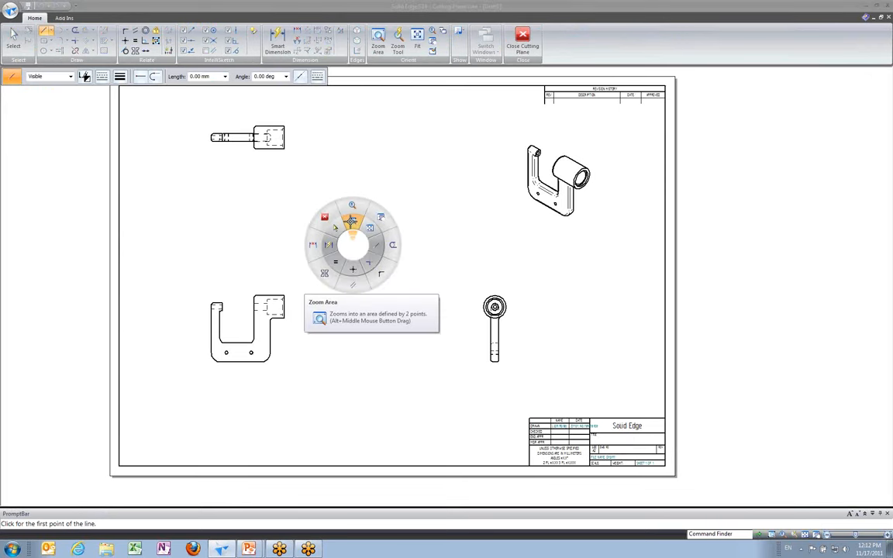
click(351, 222)
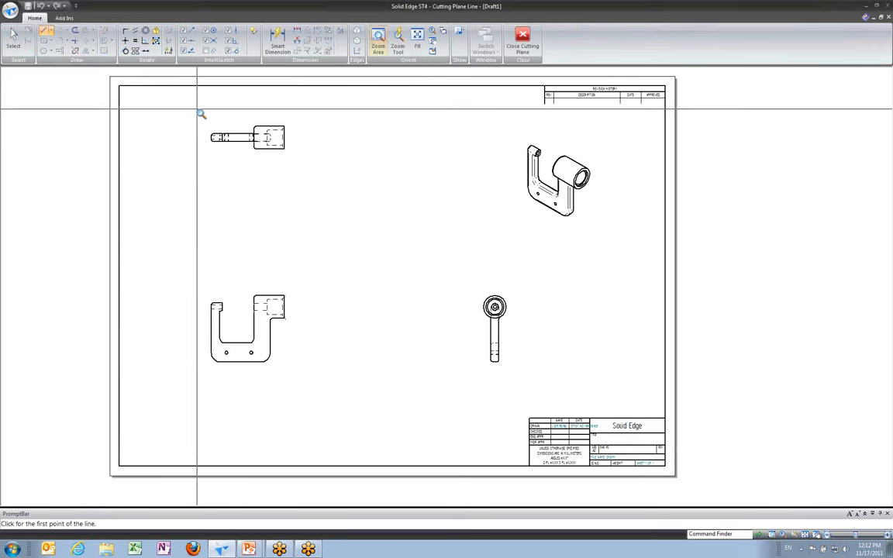
drag(194, 109, 316, 176)
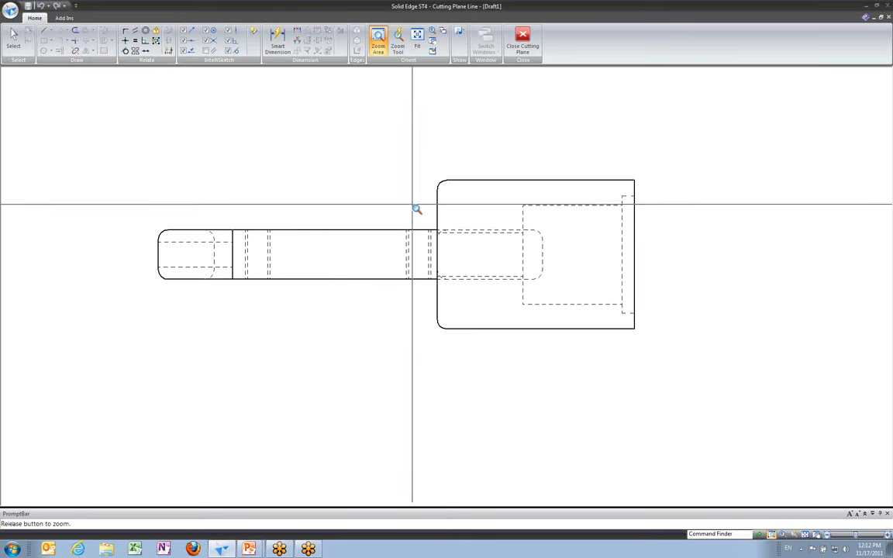
key(l)
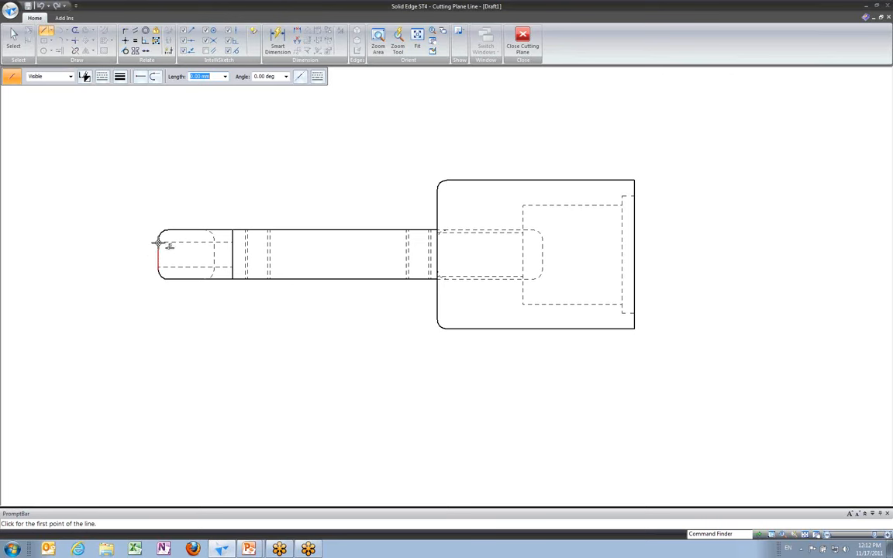
key(super+plus)
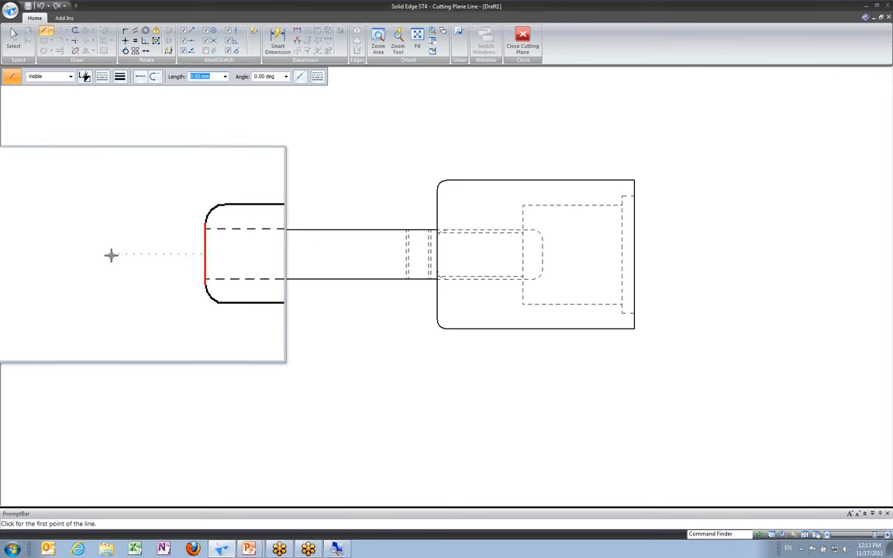
key(super+Escape)
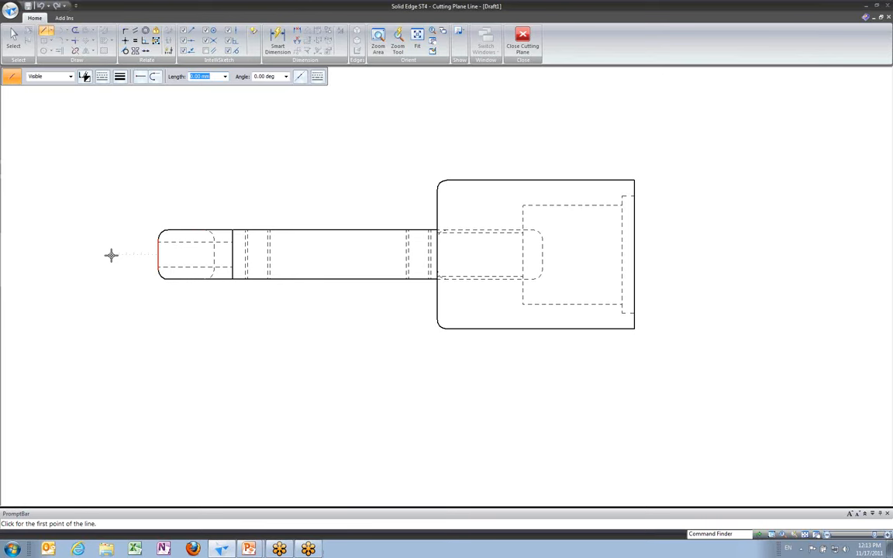
click(111, 255)
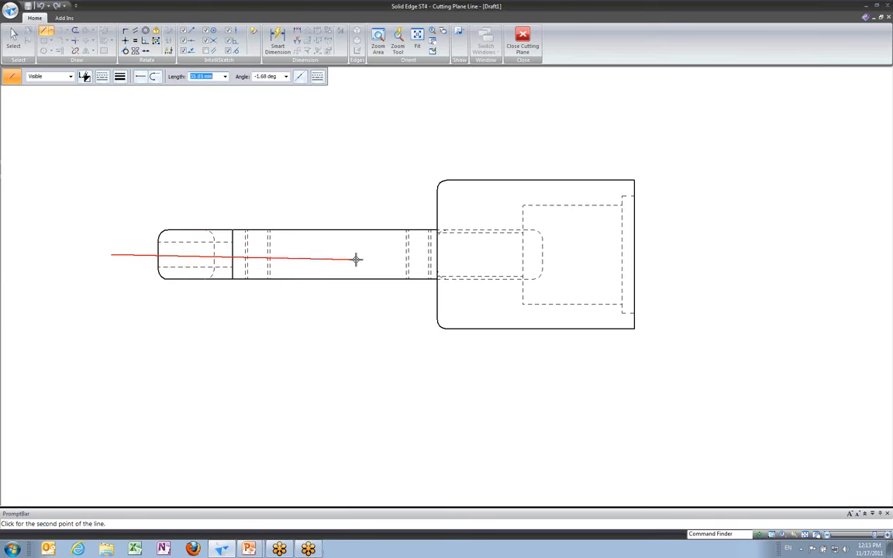
click(671, 255)
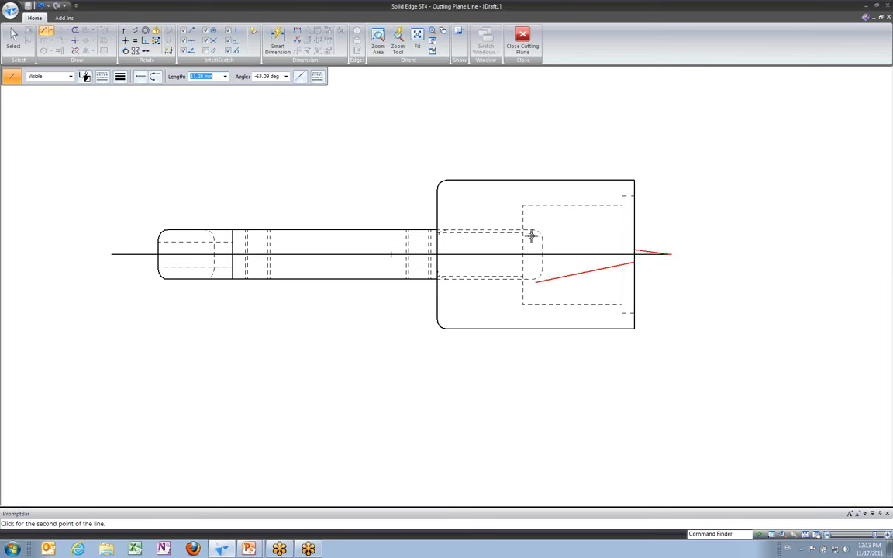
right_click(693, 163)
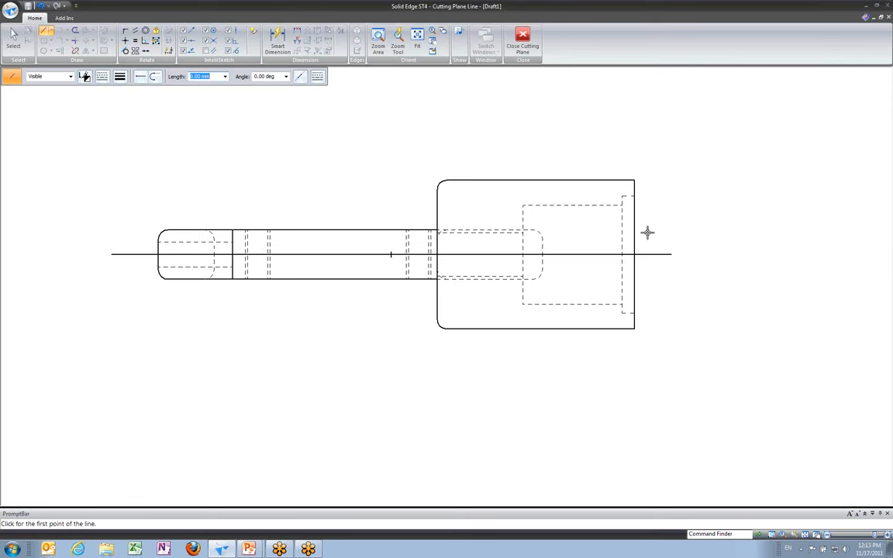
- Finish the cutting plane on the top view with its viewing direction pointing up towards the sheet's upper border
click(520, 44)
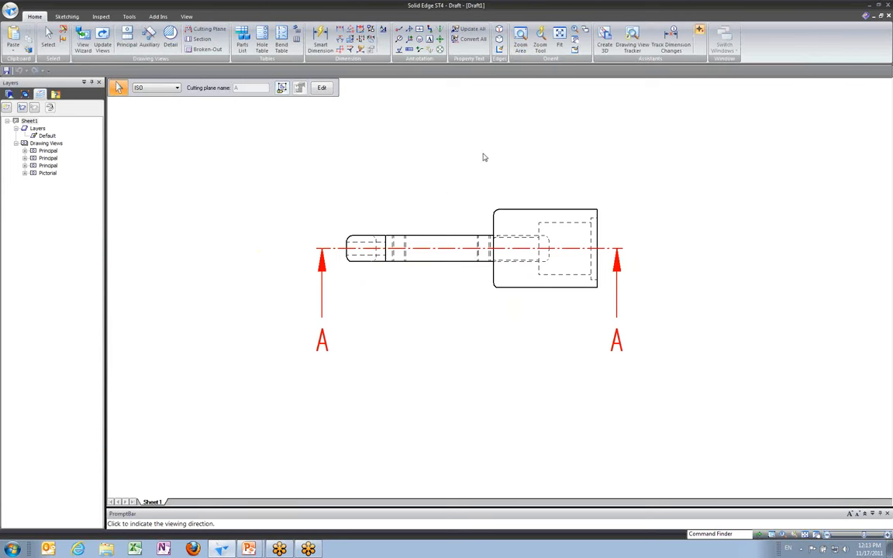
click(408, 161)
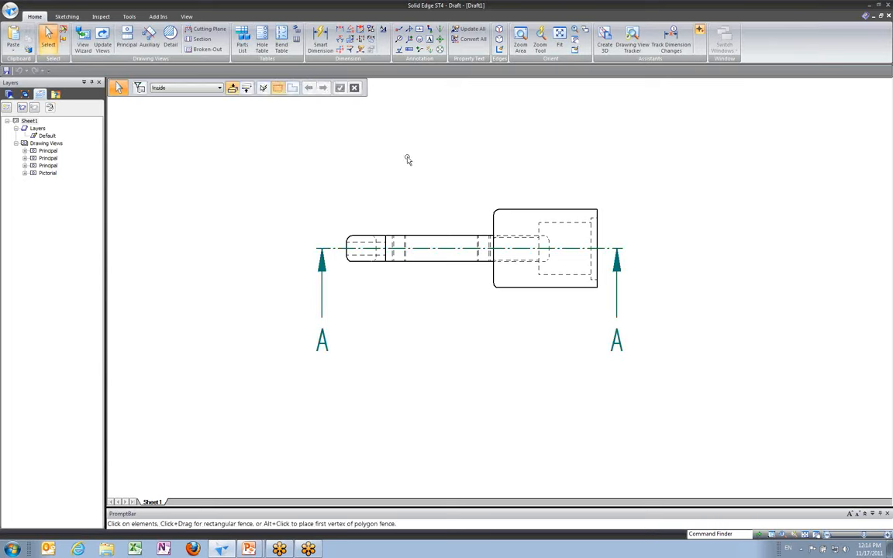
click(807, 535)
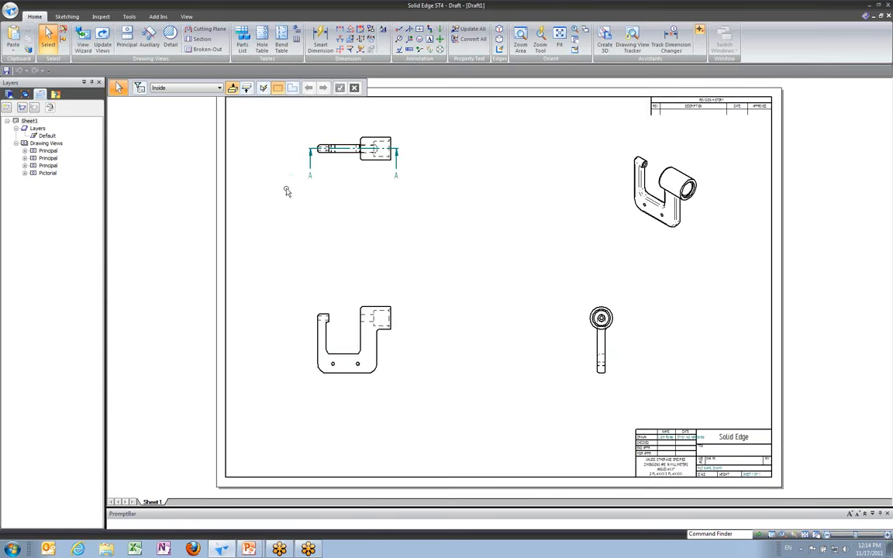
- Create a section view from cutting plane A-A and place it directly below the top view, above the front view
click(196, 40)
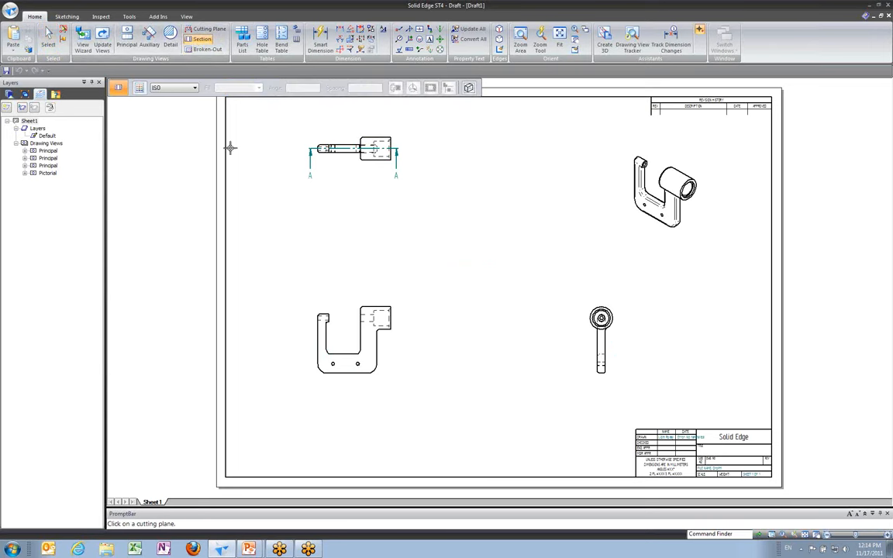
click(307, 160)
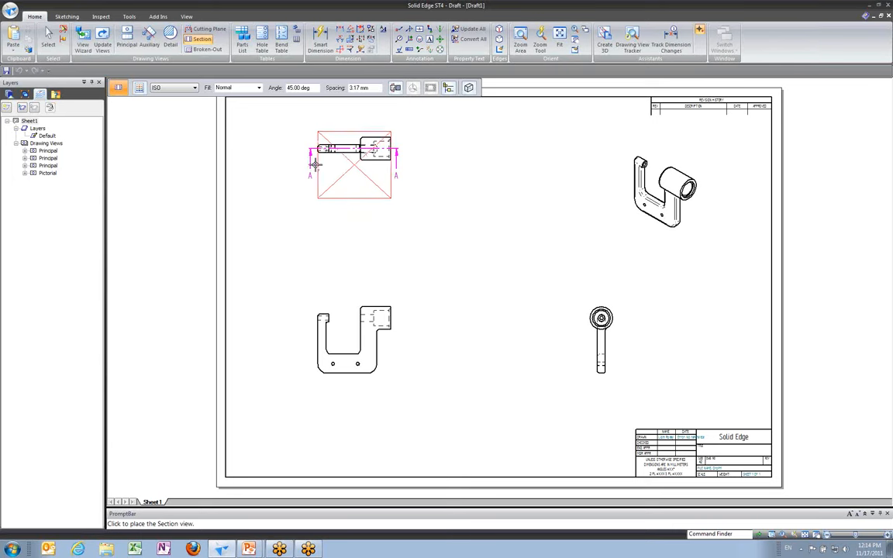
click(321, 248)
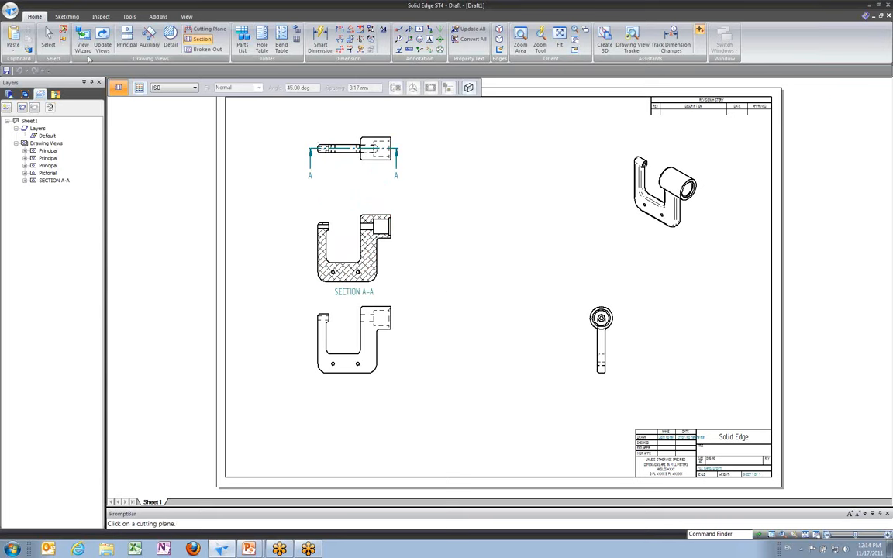
click(48, 38)
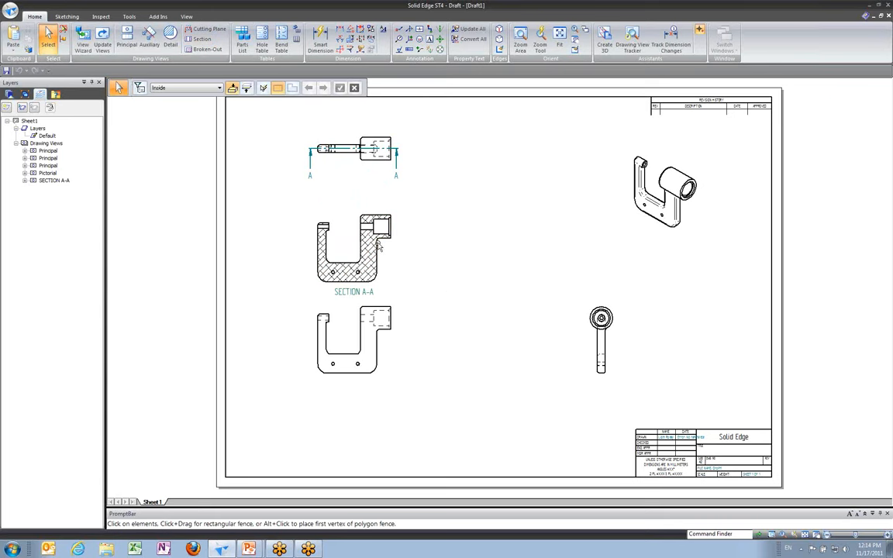
- Turn off Maintain Alignment for the section view and move it right to the middle of the sheet
mouse_move(378, 246)
mouse_down()
mouse_move(360, 242)
mouse_move(383, 239)
mouse_up()
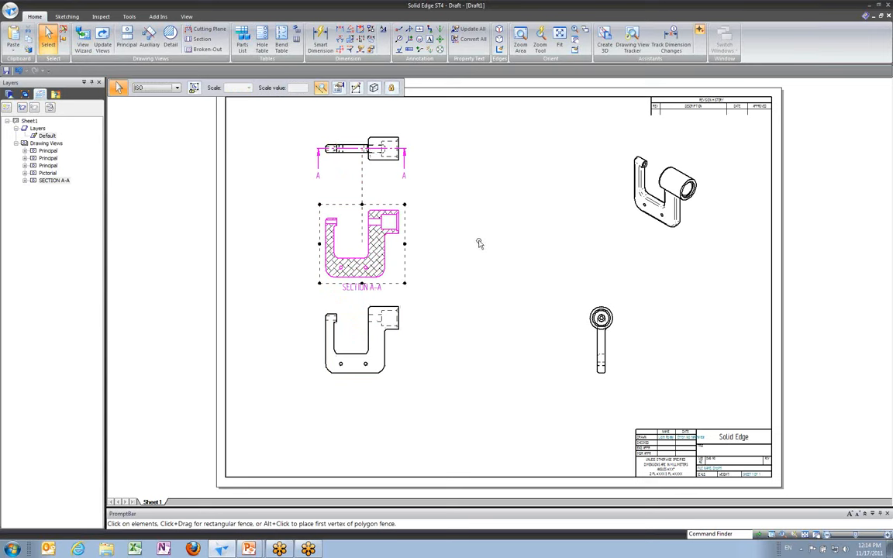
right_click(386, 232)
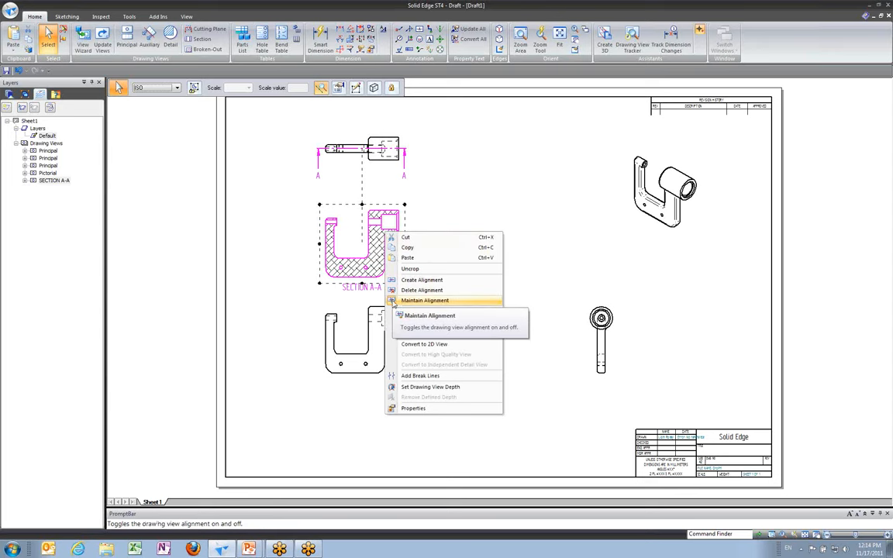
click(424, 301)
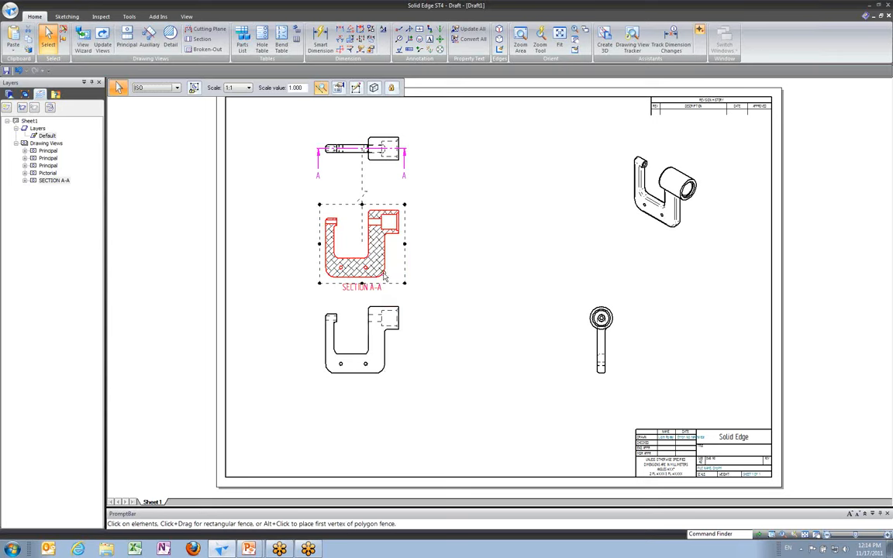
mouse_move(385, 273)
mouse_down()
mouse_move(539, 289)
mouse_move(510, 304)
mouse_move(495, 291)
mouse_move(522, 264)
mouse_move(504, 282)
mouse_move(516, 261)
mouse_move(501, 274)
mouse_move(515, 261)
mouse_move(499, 263)
mouse_move(529, 272)
mouse_move(493, 272)
mouse_up()
- Move the right view closer to the front view and slightly lower, keeping the two aligned
drag(617, 355, 570, 370)
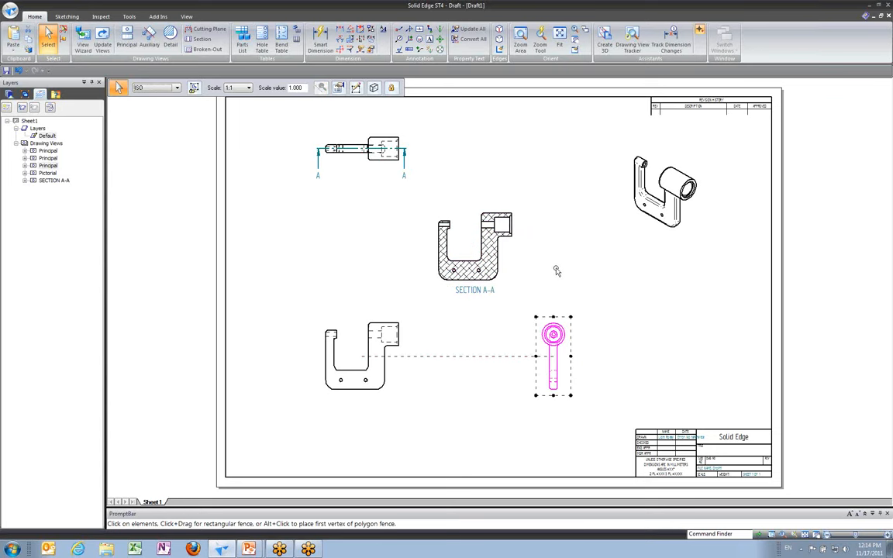
key(Escape)
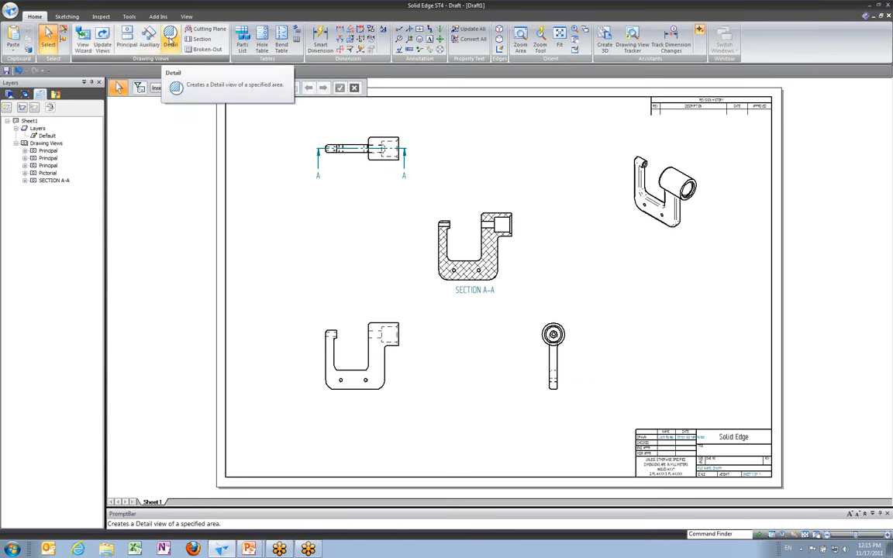
- Start a circular detail view on section A-A, centred in the large bore and enclosing the whole cylinder end
click(170, 39)
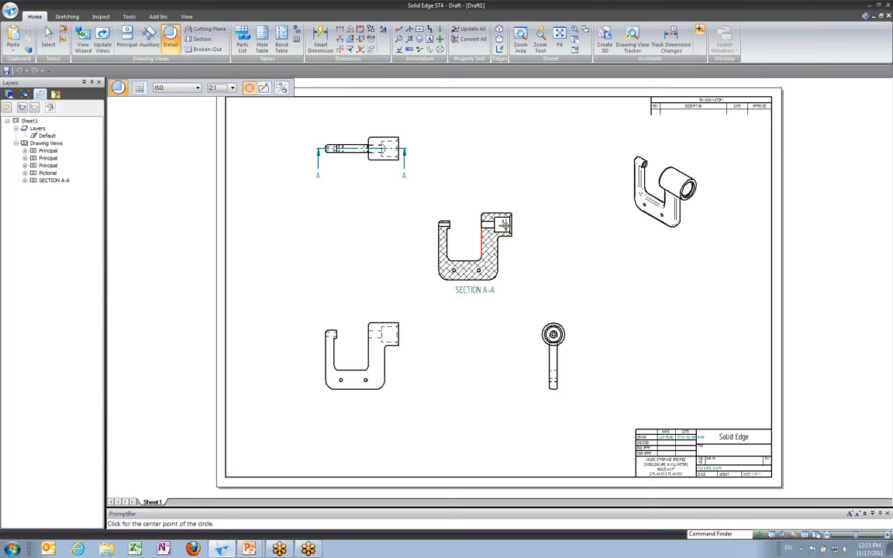
right_click(545, 244)
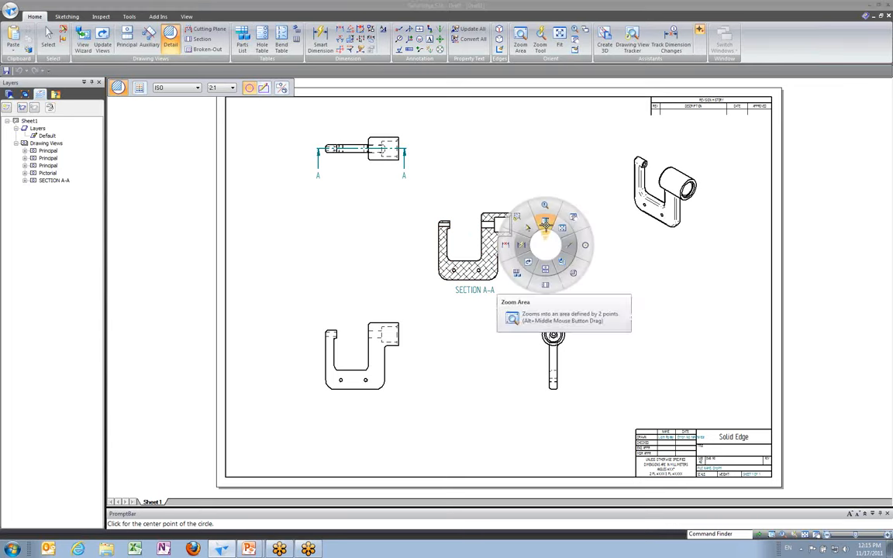
click(545, 224)
click(465, 197)
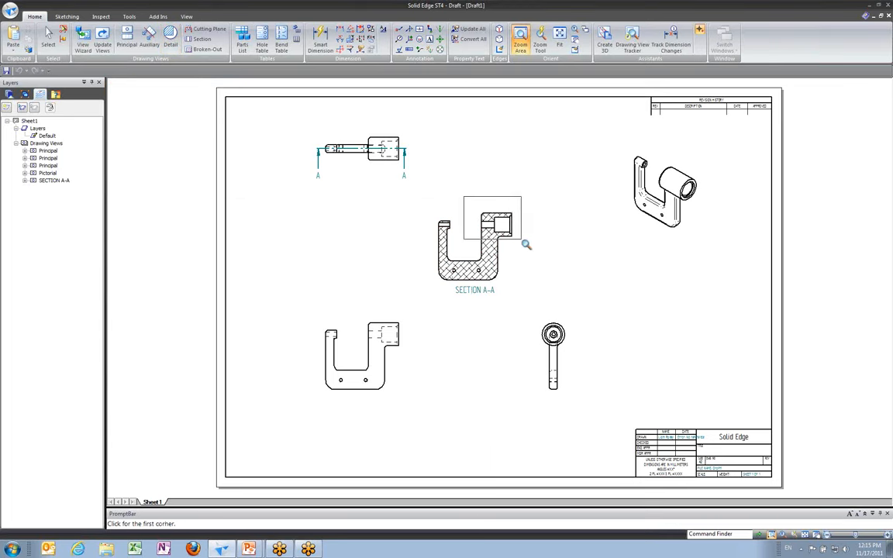
click(537, 255)
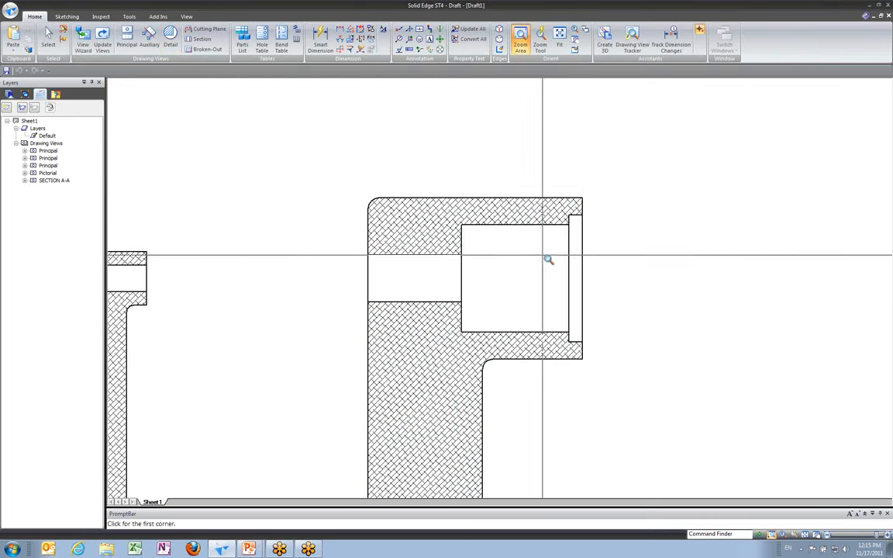
right_click(642, 239)
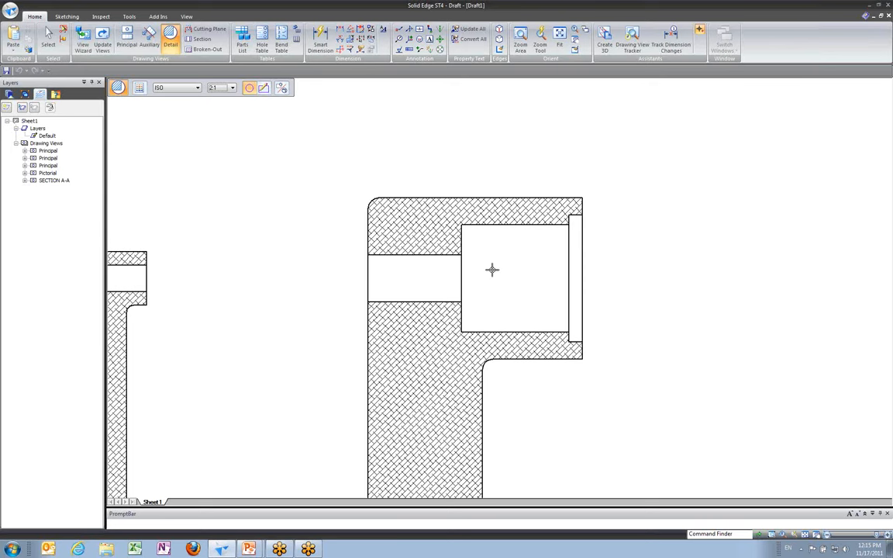
click(515, 226)
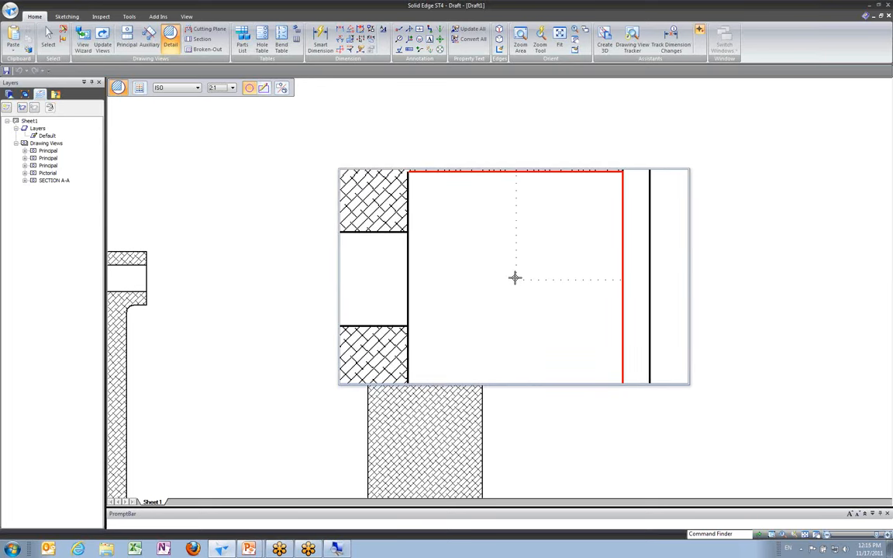
click(514, 277)
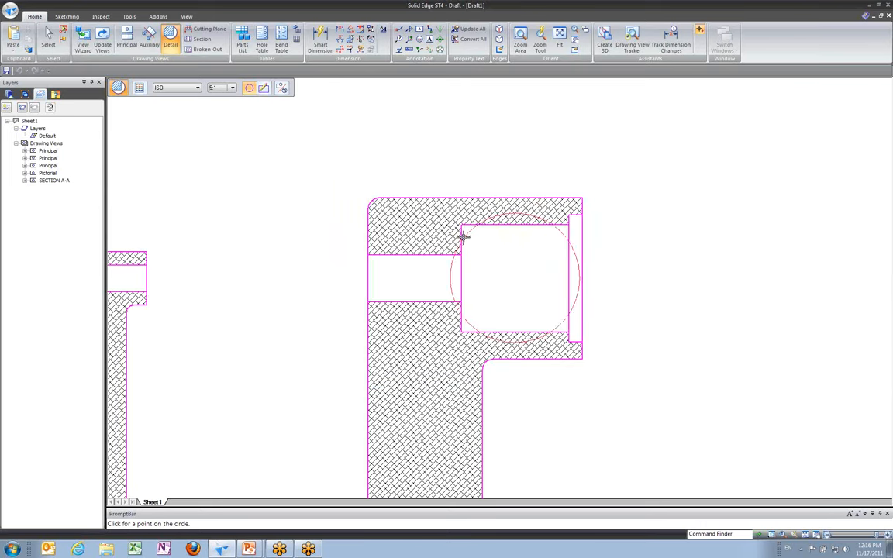
click(338, 176)
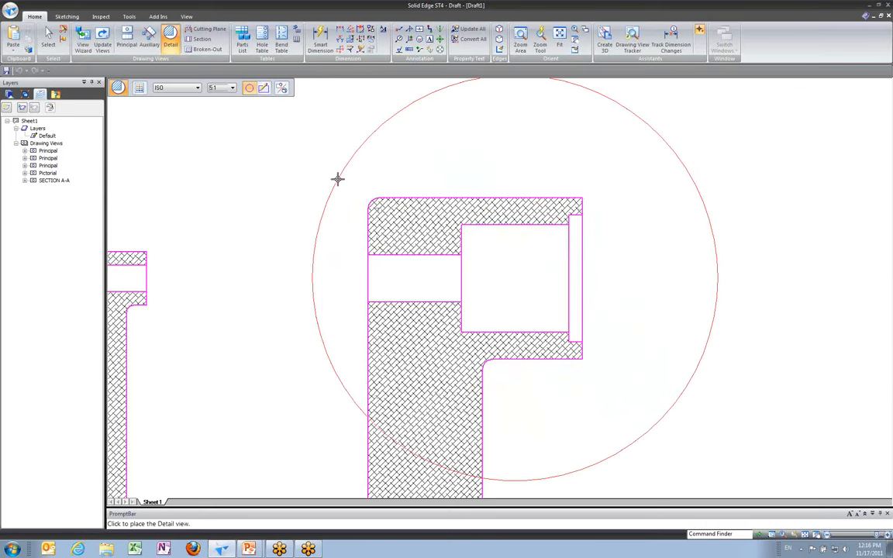
- Set the detail view scale to 2:1 and place it beside the right view, above the title block
click(232, 89)
click(213, 123)
click(817, 534)
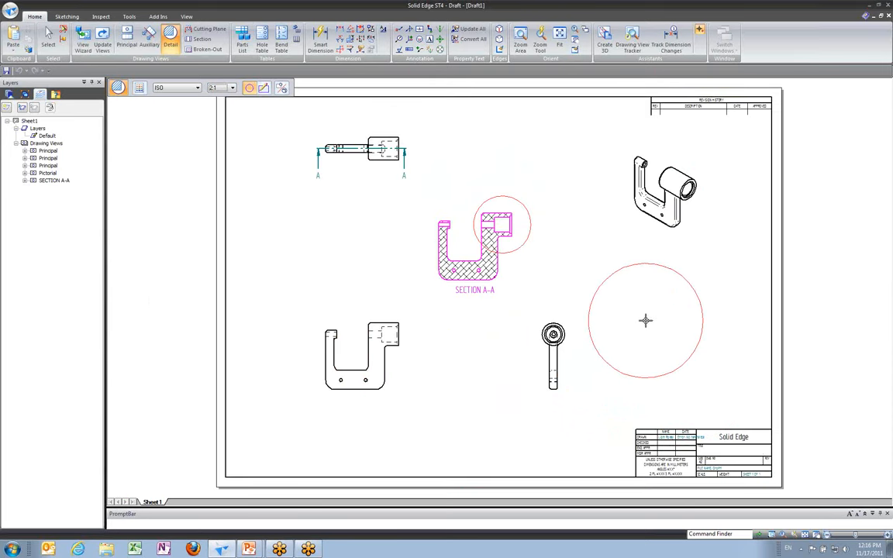
click(643, 319)
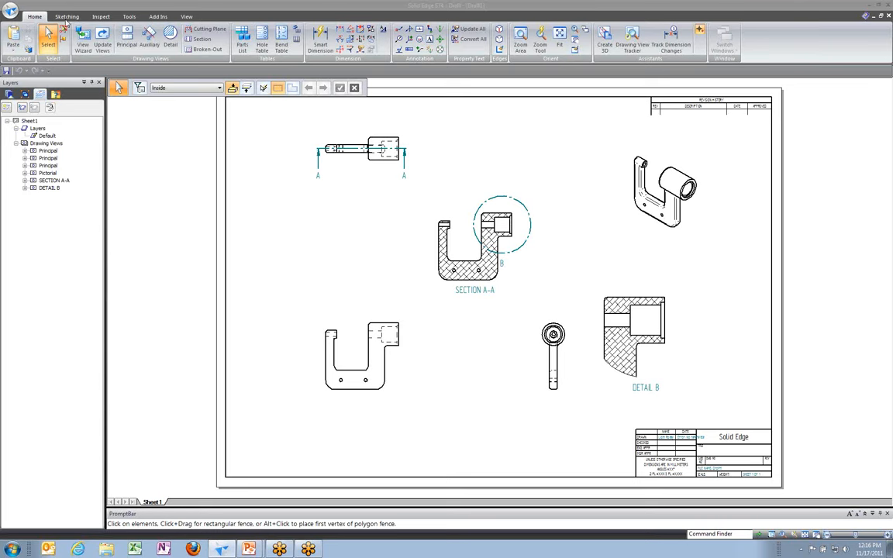
- Examine the IntelliSketch auto-dimension and relationship options without changing them
click(401, 366)
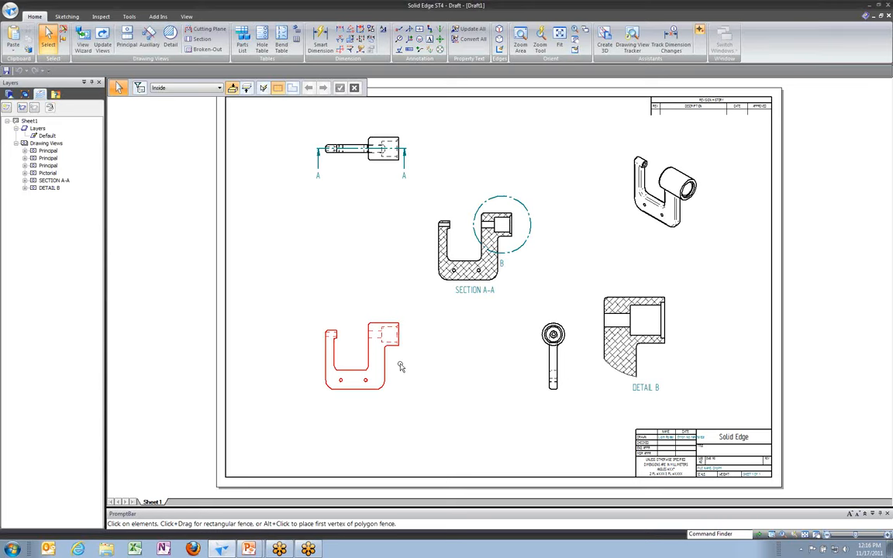
scroll(411, 356, up, 5)
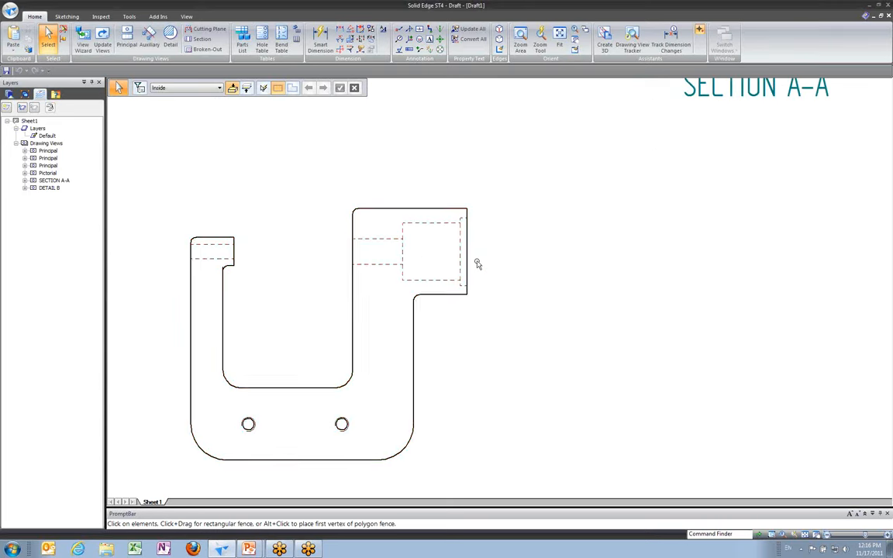
click(67, 16)
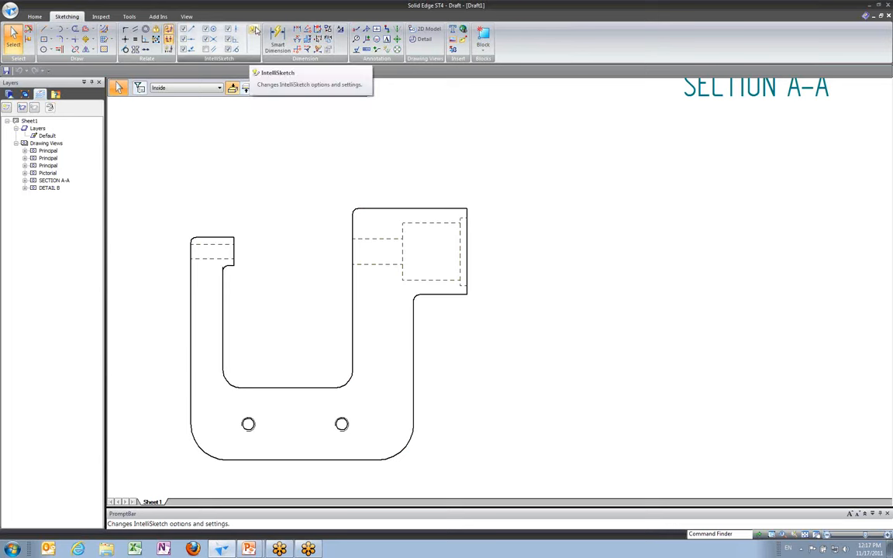
click(253, 29)
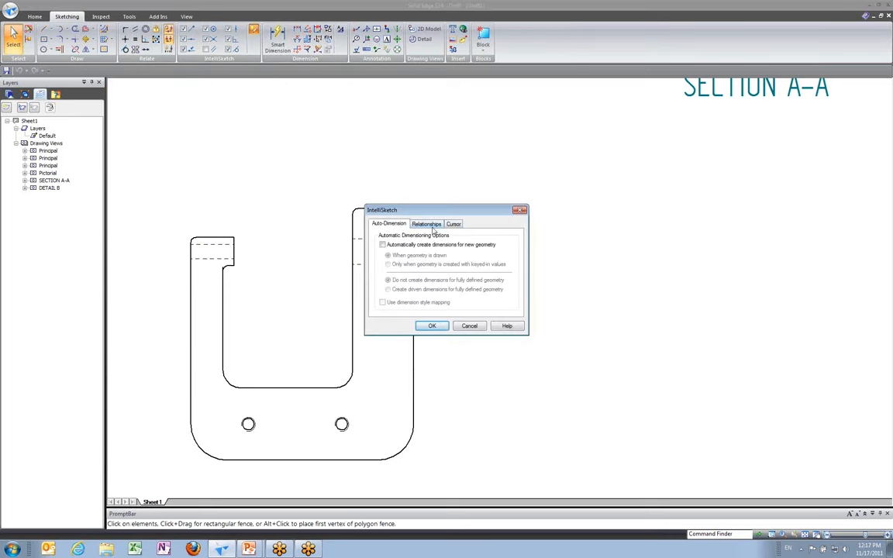
click(428, 224)
click(388, 223)
click(522, 212)
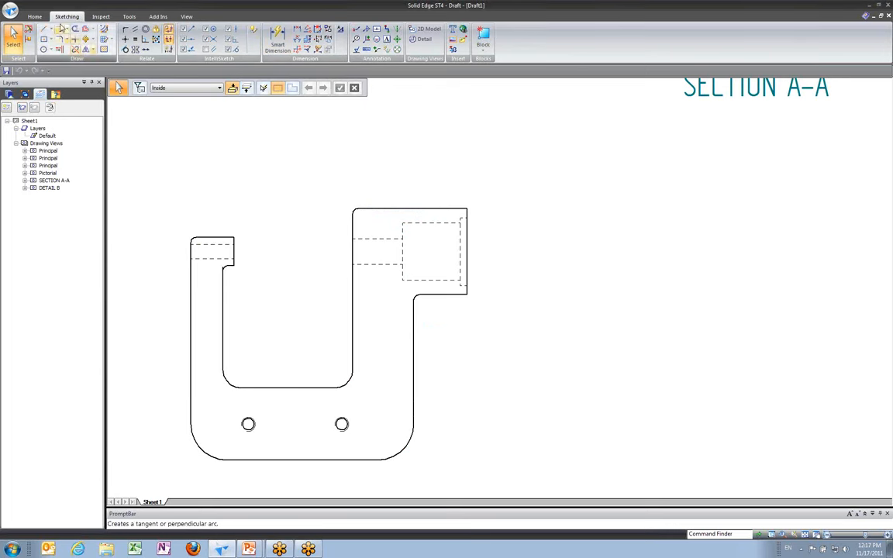
click(36, 16)
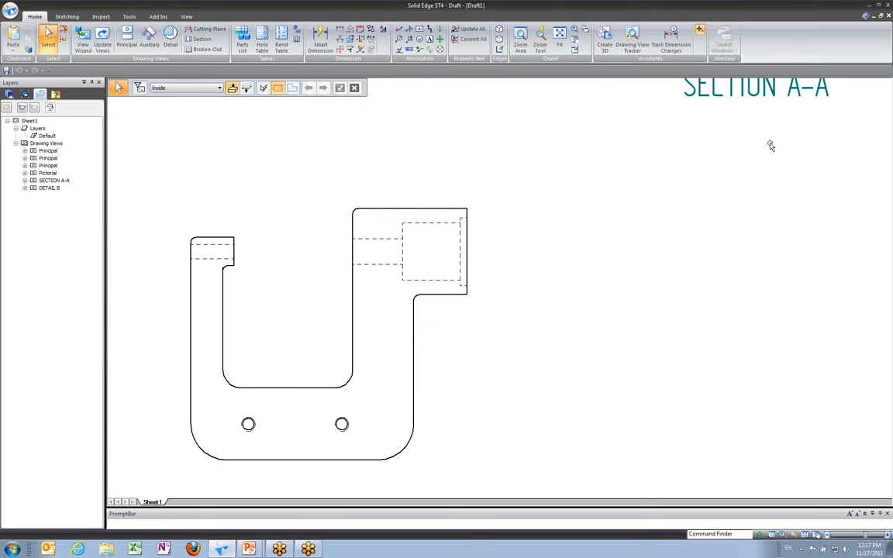
- Set the pictorial view to colour shading with edges and update the drawing views
scroll(729, 226, down, 5)
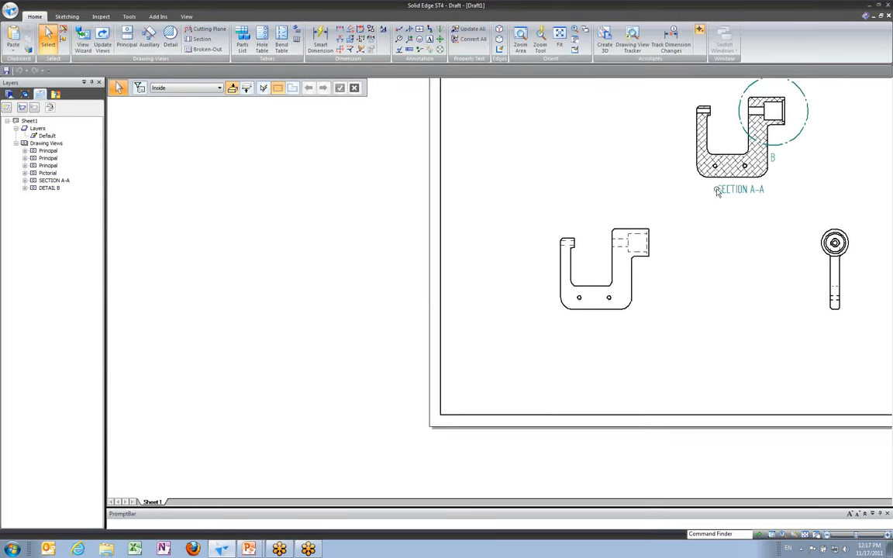
middle_drag(595, 278, 423, 322)
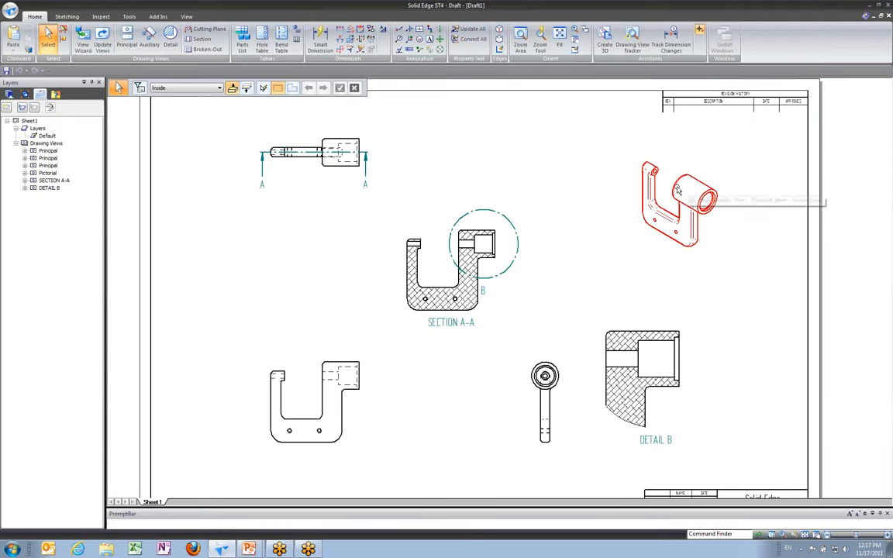
click(642, 218)
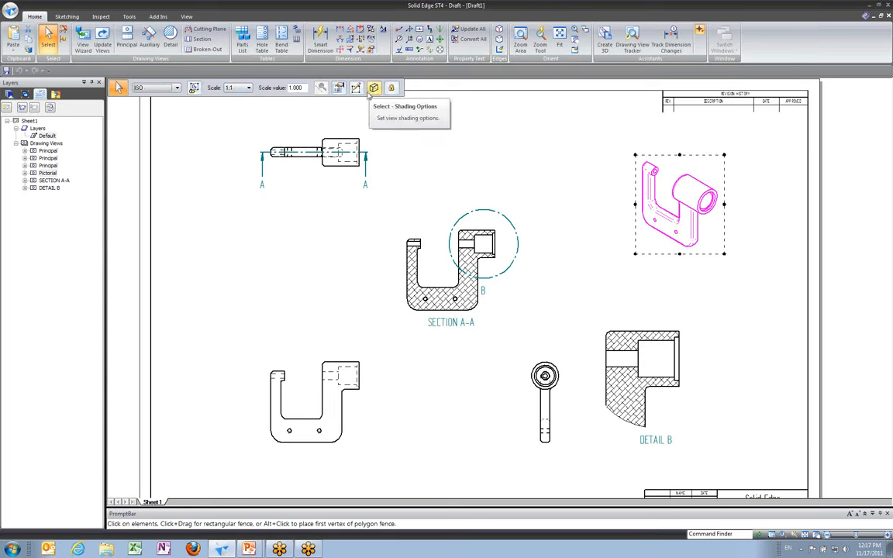
click(373, 89)
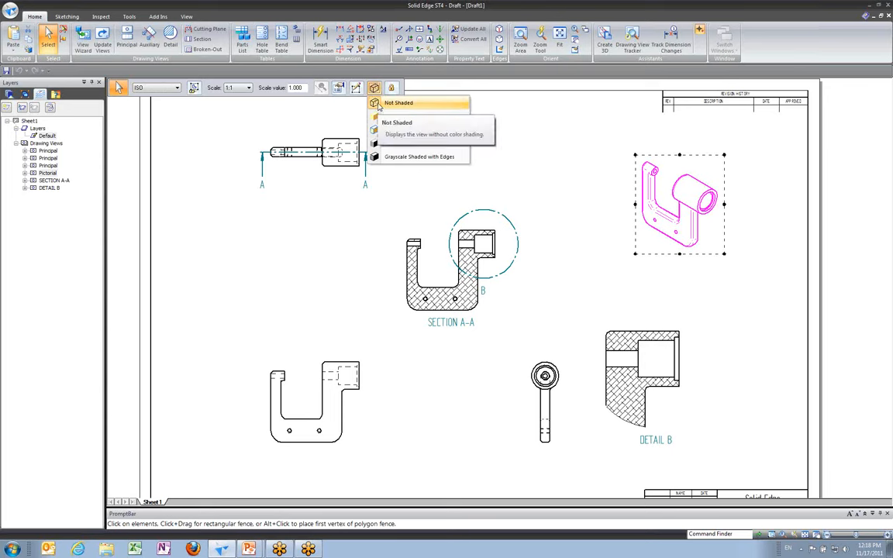
click(385, 129)
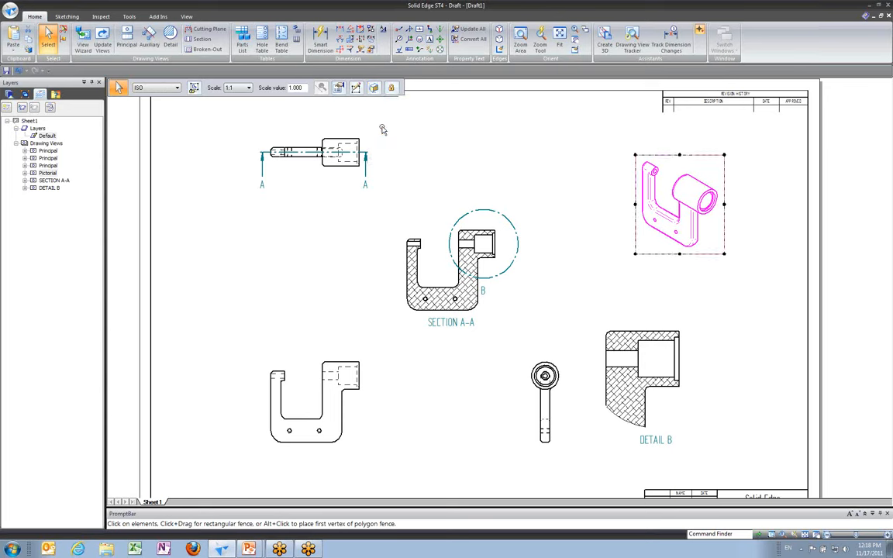
click(473, 135)
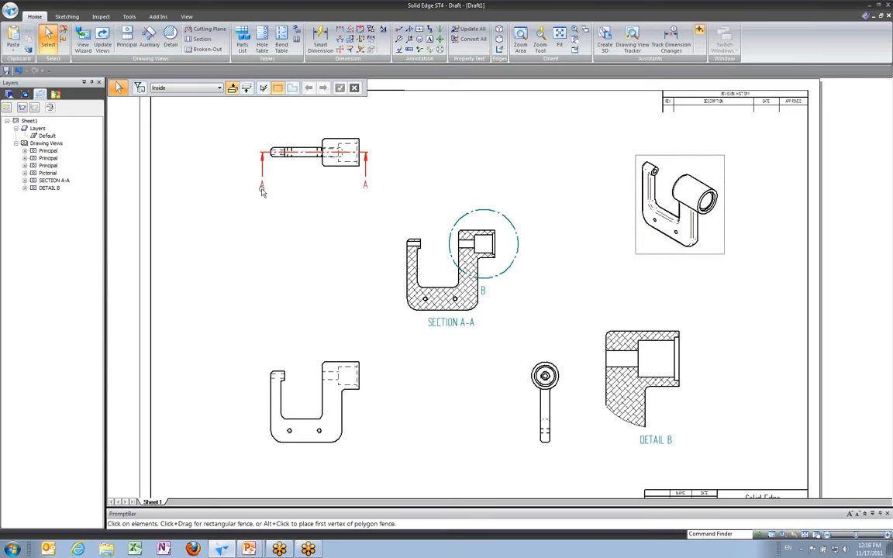
click(109, 43)
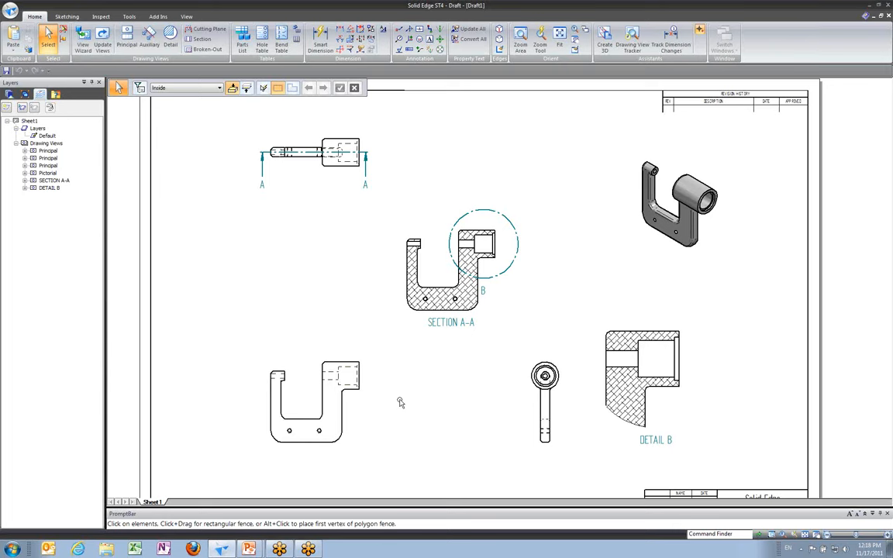
- Retrieve the model dimensions into the front view
click(361, 48)
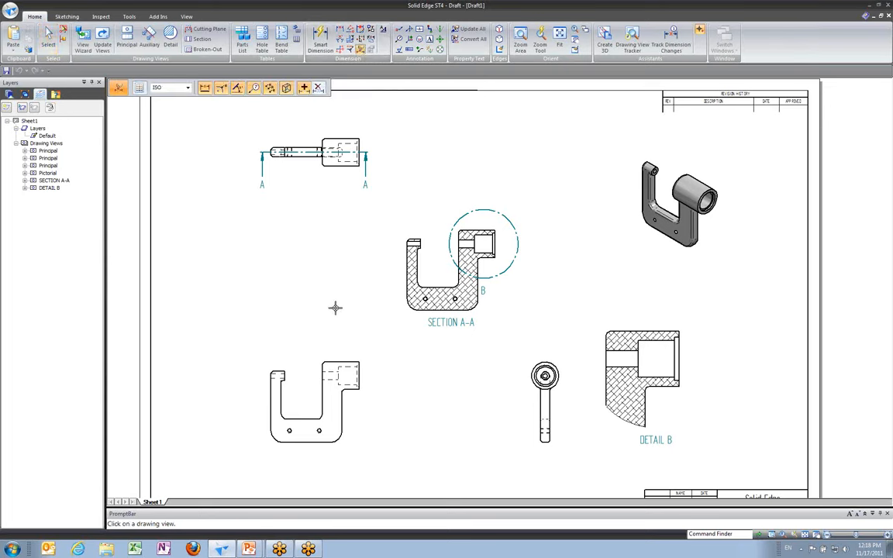
click(282, 372)
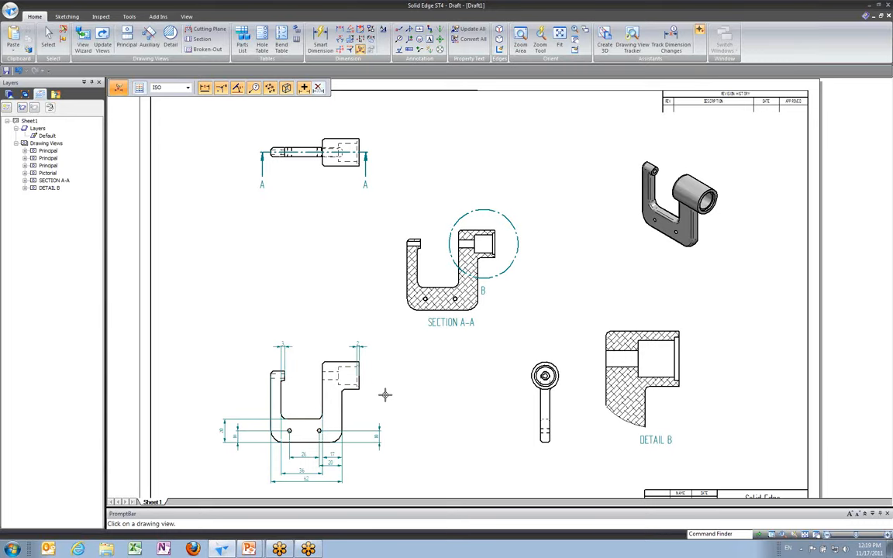
scroll(376, 425, up, 5)
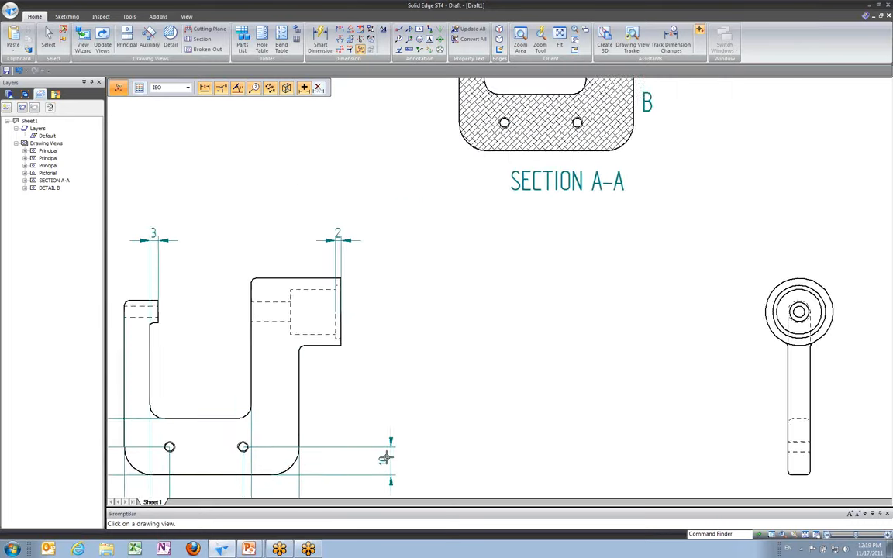
middle_drag(493, 388, 559, 338)
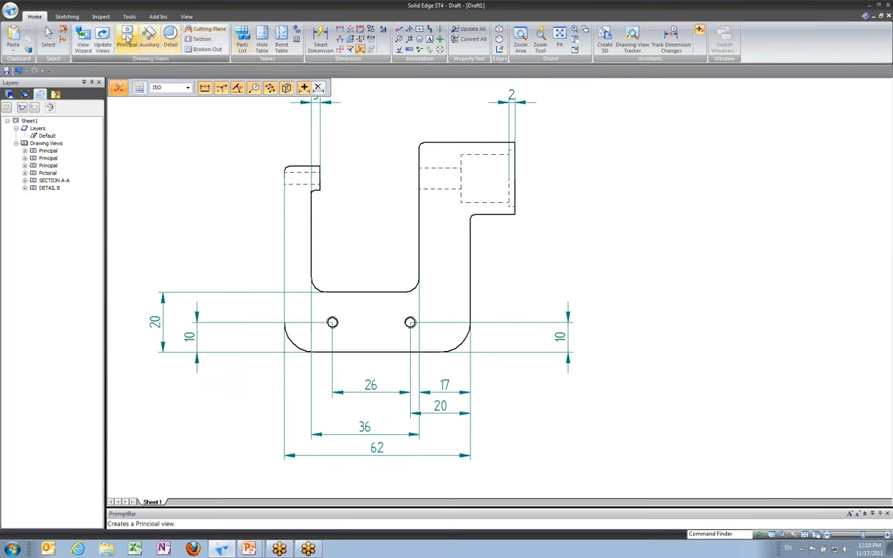
- Move the text of the 17 mm and lower 20 mm dimensions outside their extension lines, to the right of the front view
click(50, 35)
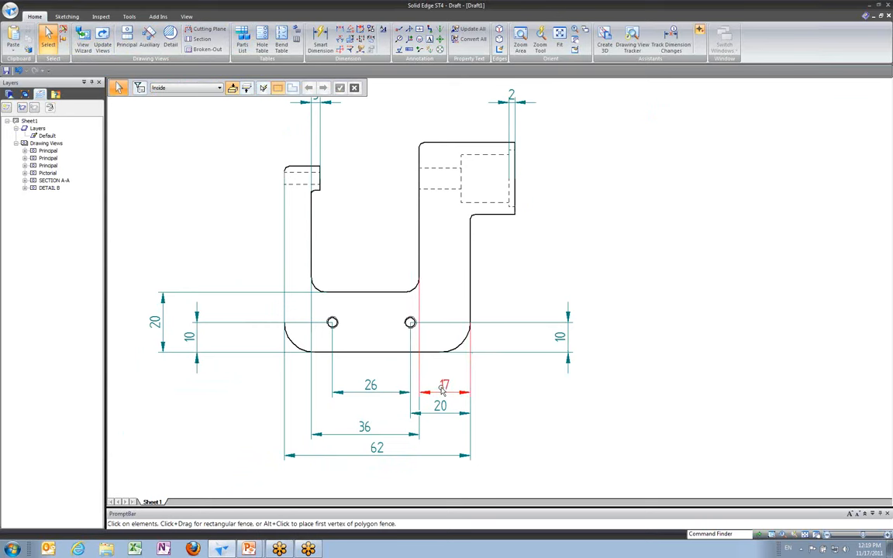
drag(446, 390, 512, 395)
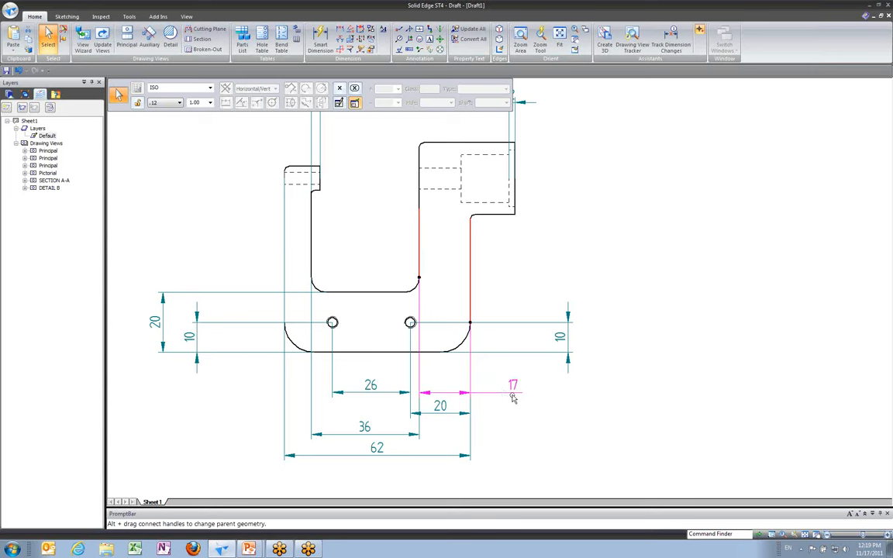
drag(451, 413, 537, 413)
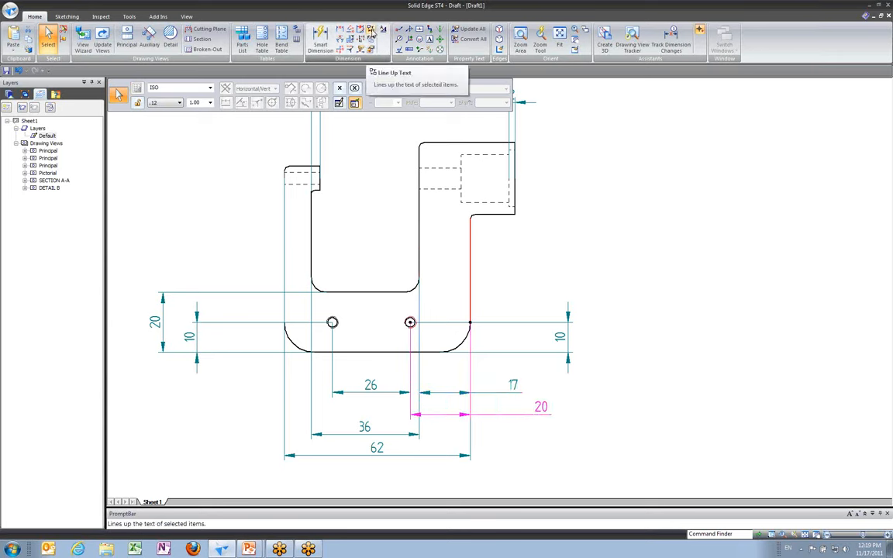
- Line up the text of the lower 20 mm and right-hand 10 mm dimensions with the 17 mm dimension, using left alignment and 0.00 mm offset
click(371, 40)
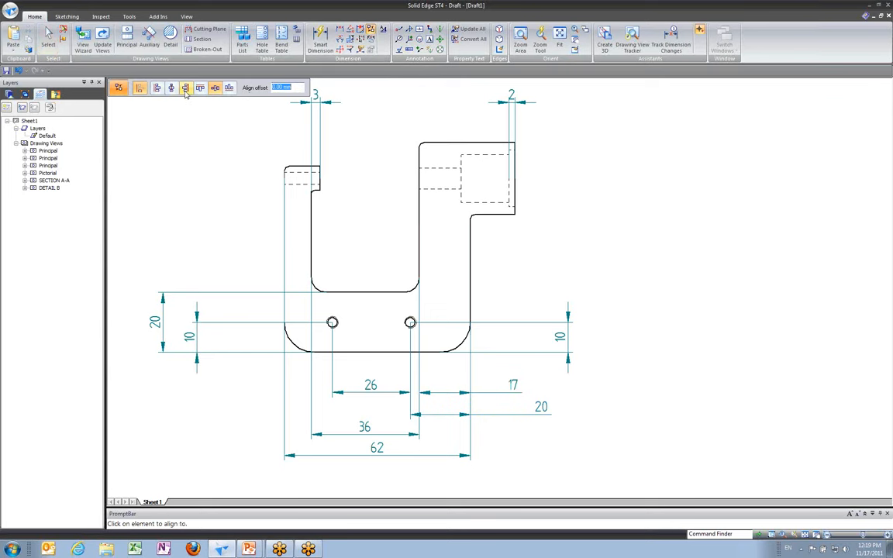
click(156, 88)
click(513, 387)
click(541, 408)
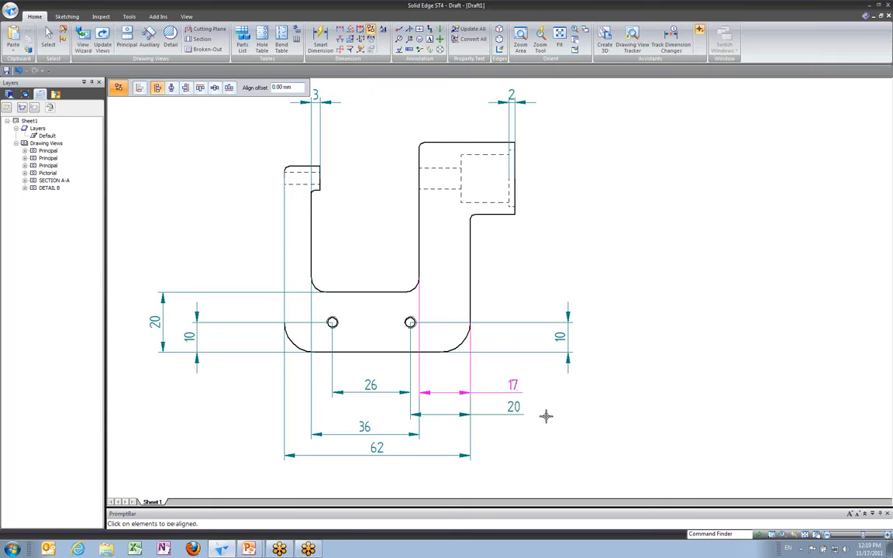
click(560, 333)
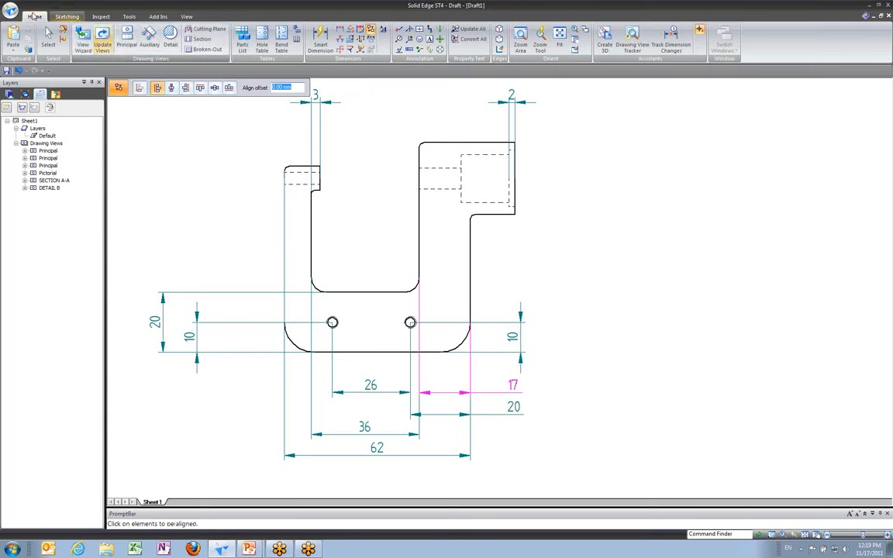
- Delete the duplicate 10 mm hole-height dimension on the right side of the front view
click(35, 16)
click(48, 39)
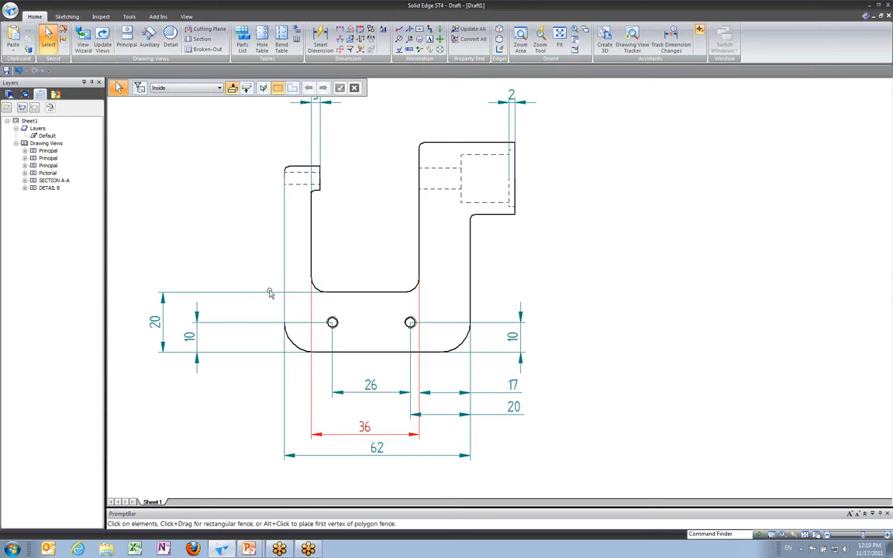
click(503, 326)
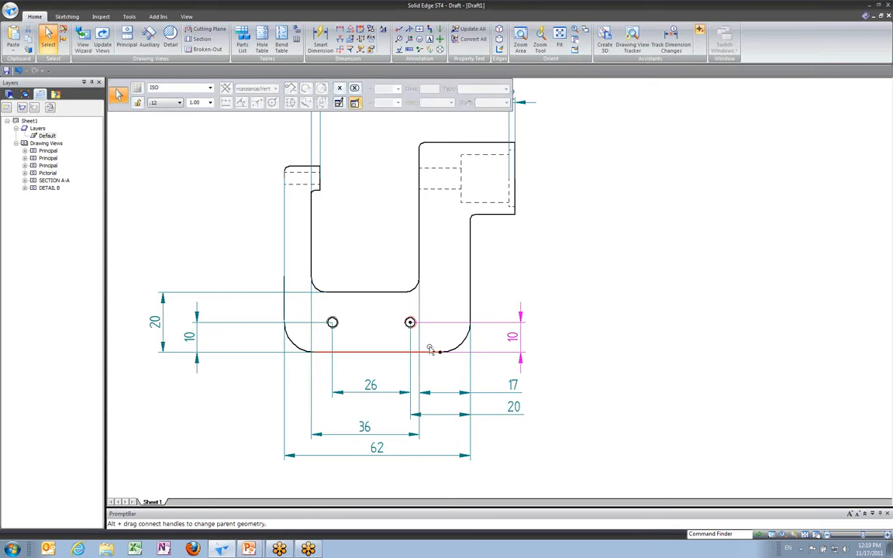
key(Delete)
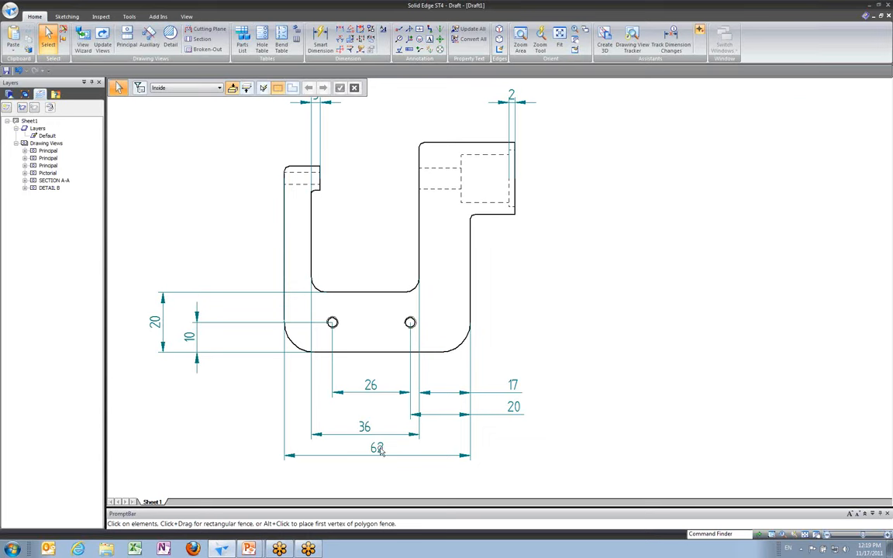
- Retrieve the model dimensions into the right view
scroll(583, 317, down, 1)
middle_drag(578, 312, 578, 323)
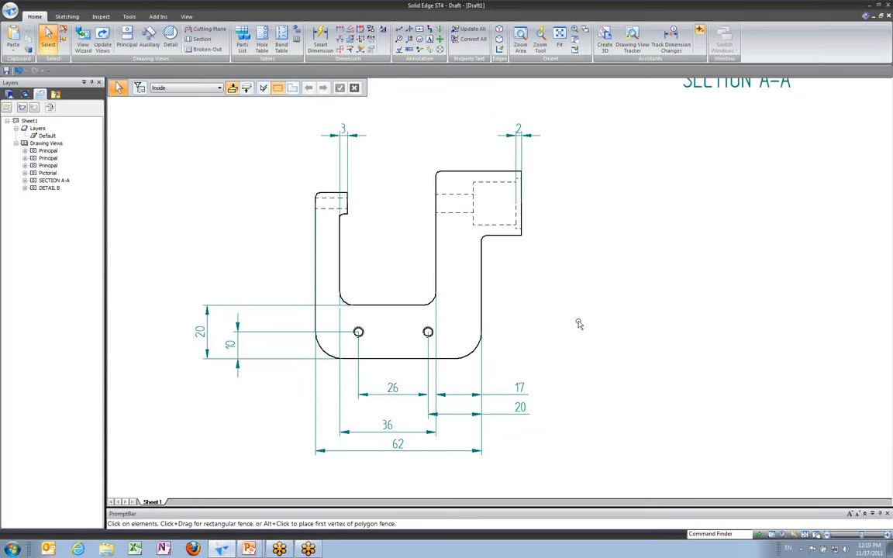
scroll(578, 324, down, 5)
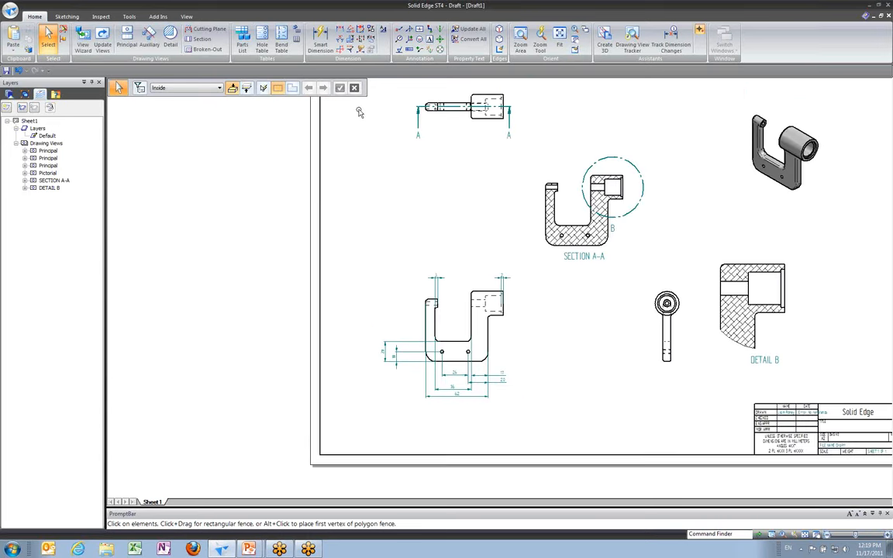
click(360, 48)
click(682, 312)
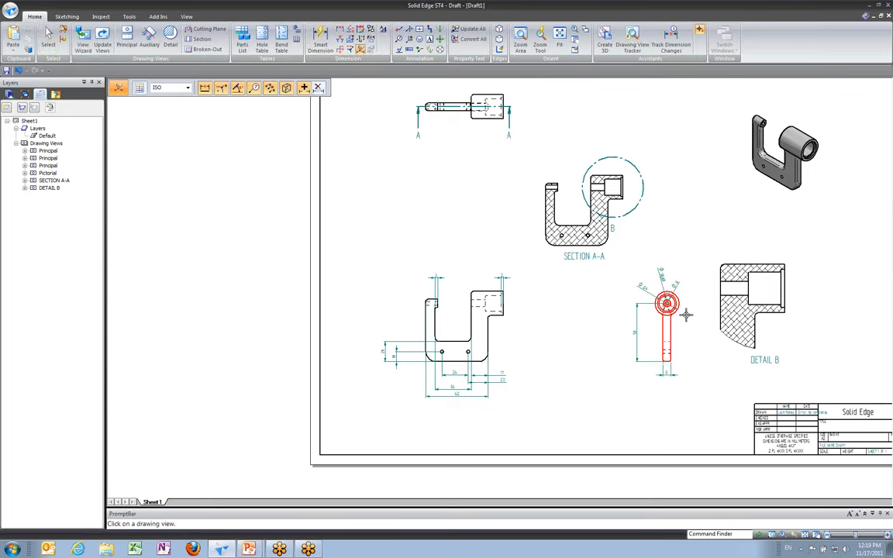
scroll(683, 333, up, 5)
middle_drag(688, 357, 672, 299)
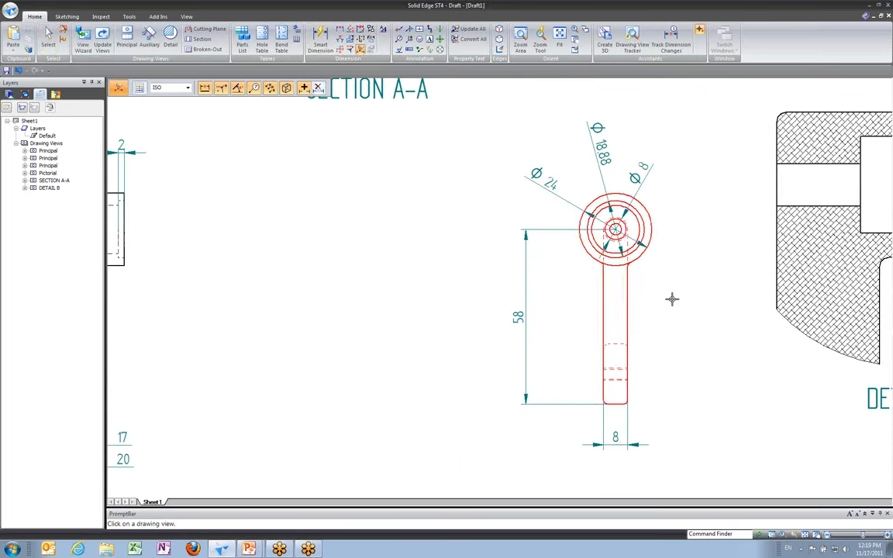
- Add a radius dimension in ANSI (mm) style to the front view's lower-right outer corner, with its text outside the part
scroll(315, 307, down, 1)
middle_drag(314, 308, 508, 314)
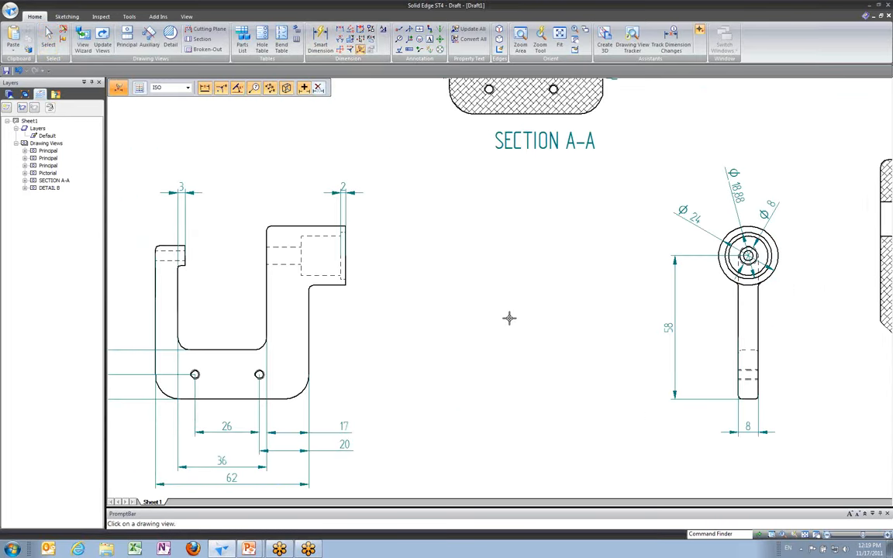
scroll(516, 287, down, 1)
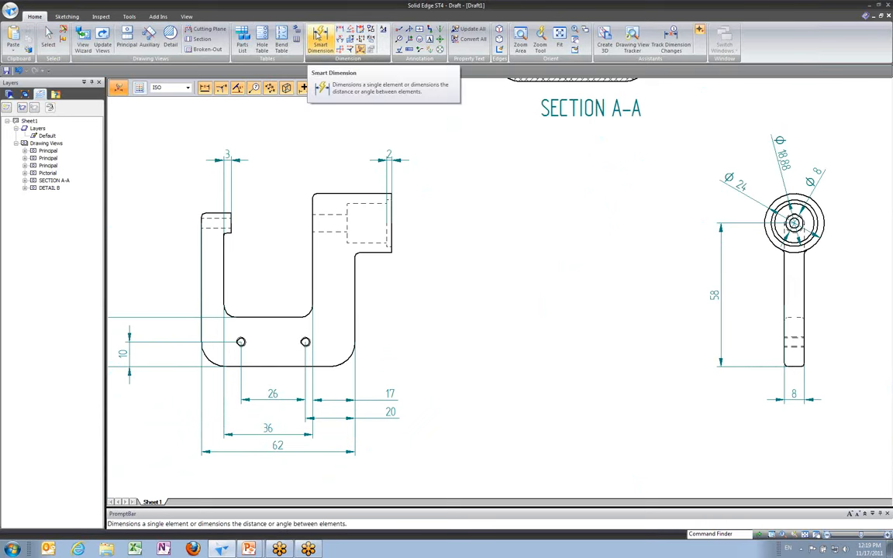
click(318, 43)
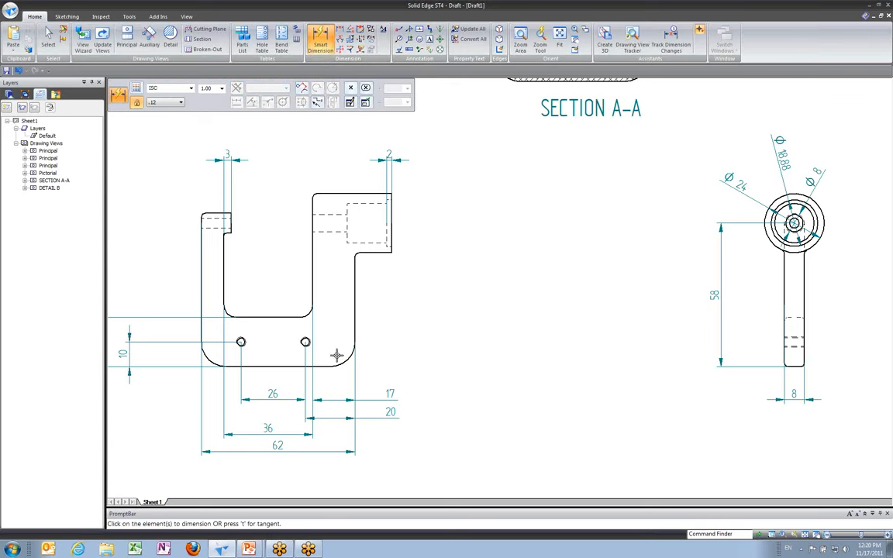
click(346, 359)
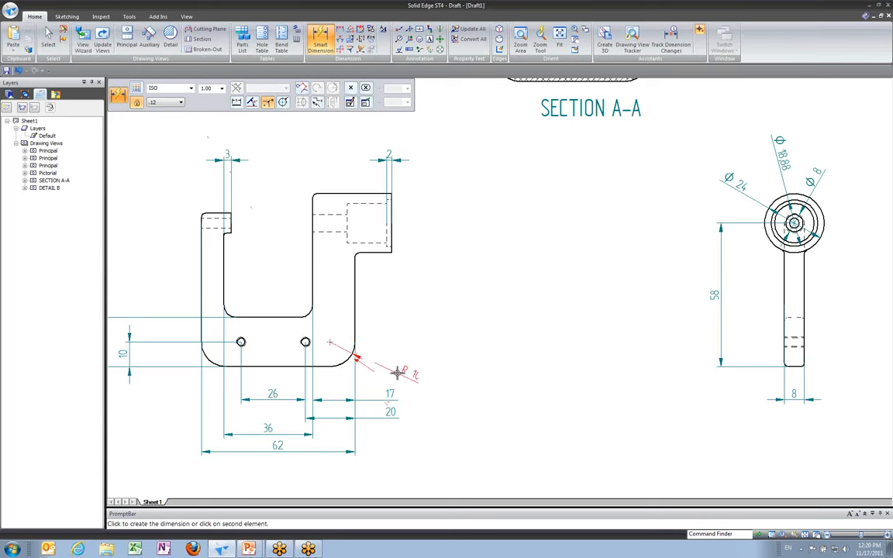
click(190, 89)
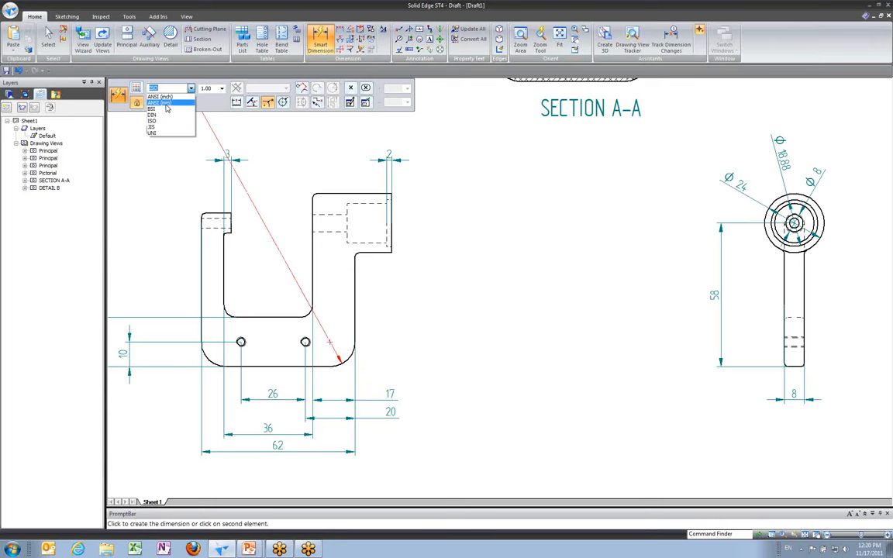
click(164, 103)
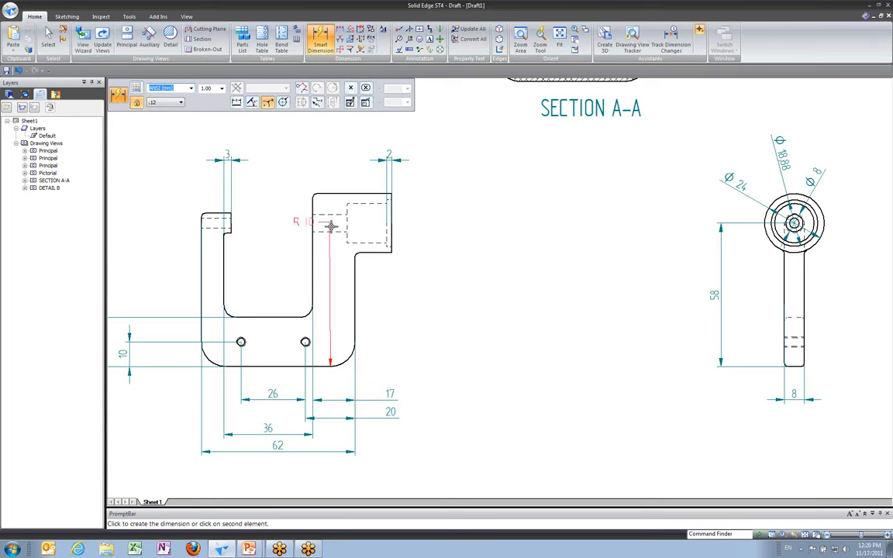
click(371, 369)
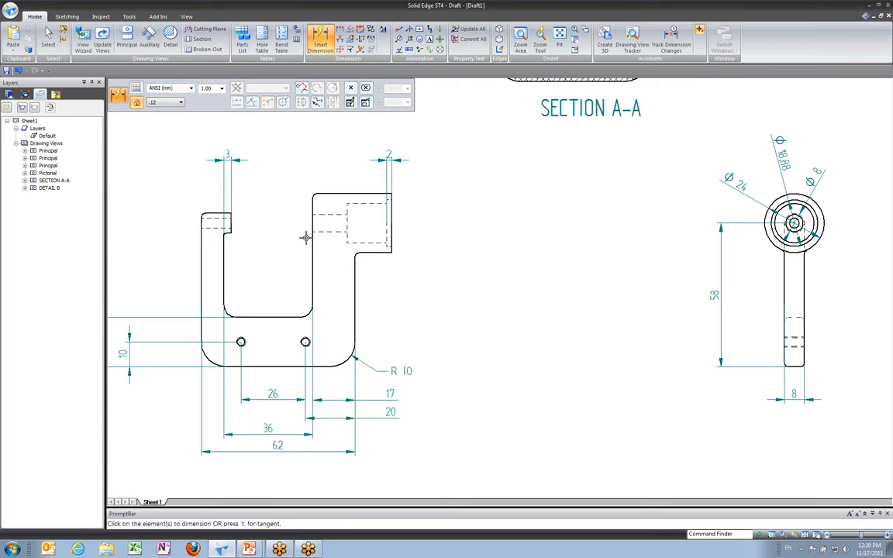
click(191, 88)
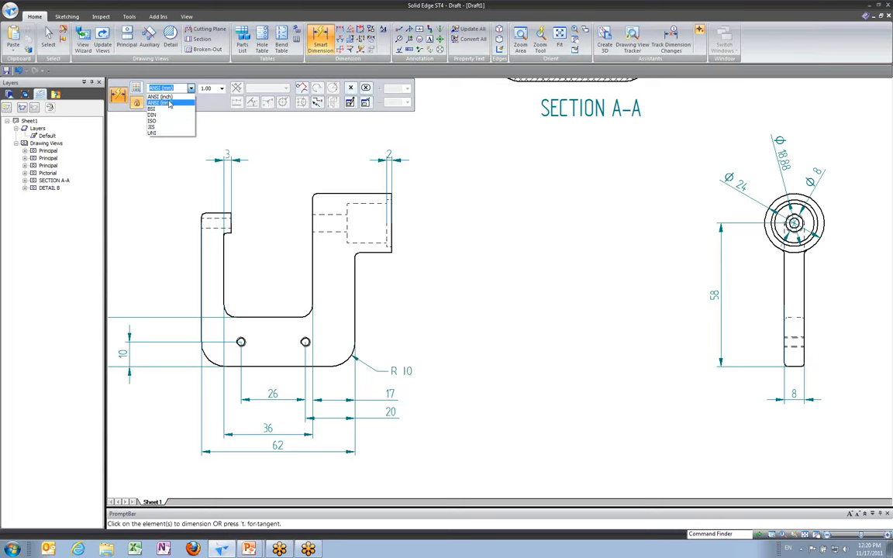
click(187, 85)
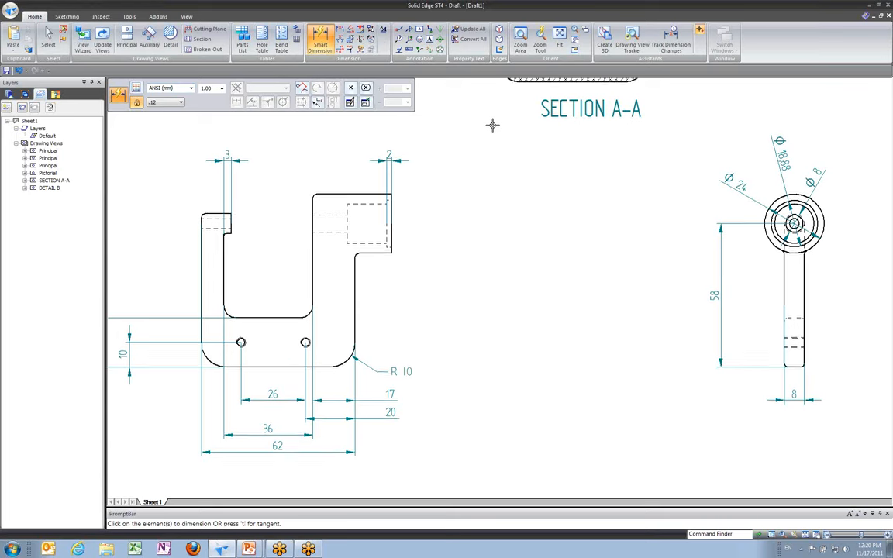
- Dimension the depths of the shallow recess and the large bore from the cylinder's right end face, stacked above Detail B
mouse_move(491, 124)
middle_down()
mouse_move(440, 323)
mouse_move(360, 511)
middle_up()
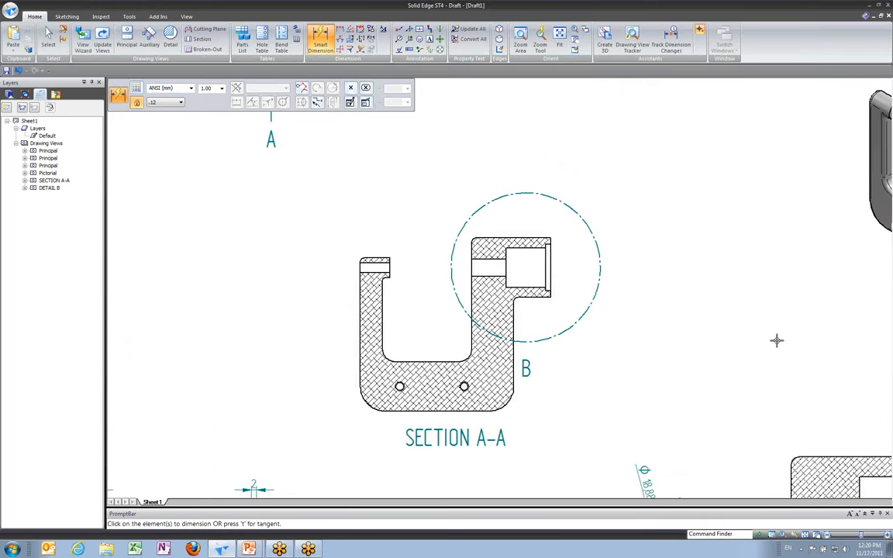
mouse_move(778, 338)
middle_down()
mouse_move(583, 223)
mouse_move(480, 183)
mouse_move(397, 129)
middle_up()
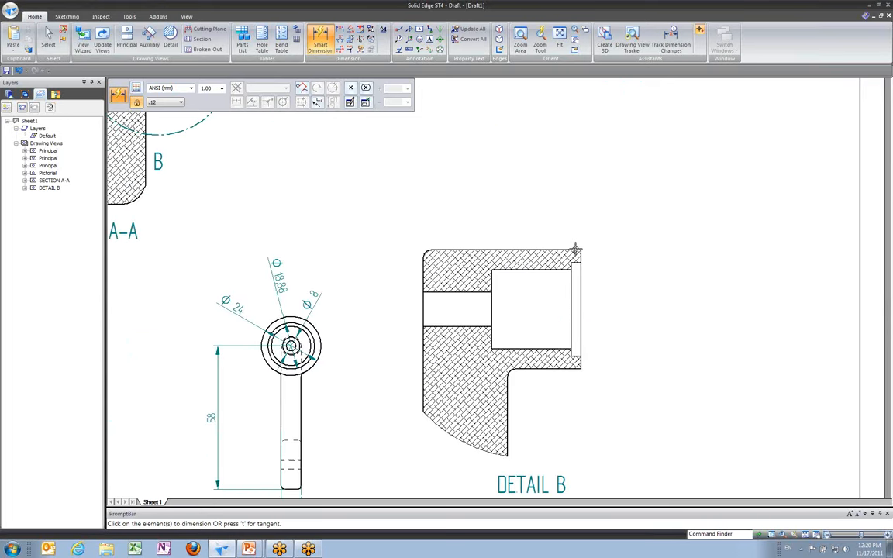
click(341, 31)
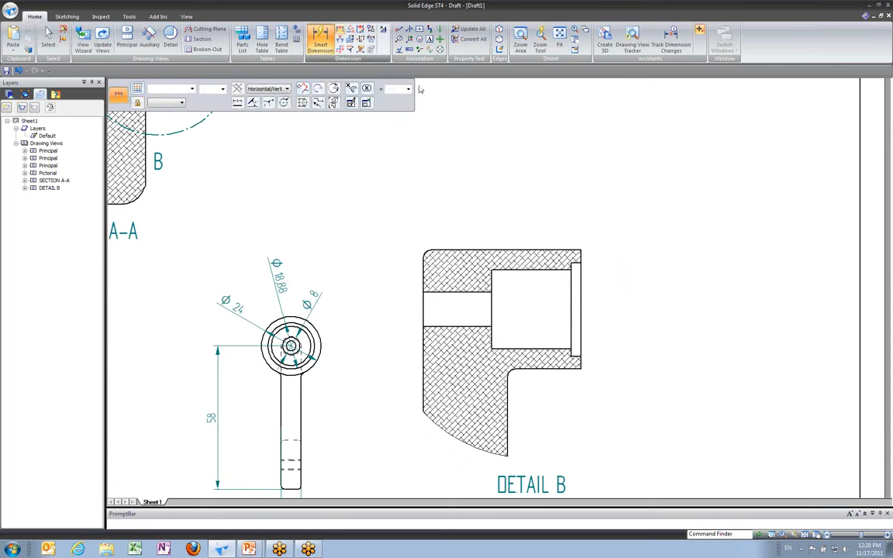
click(581, 270)
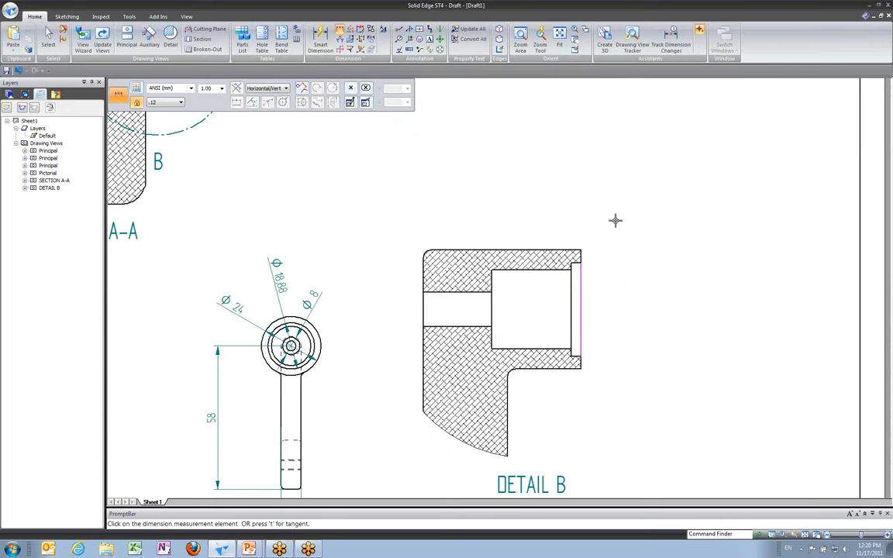
click(569, 281)
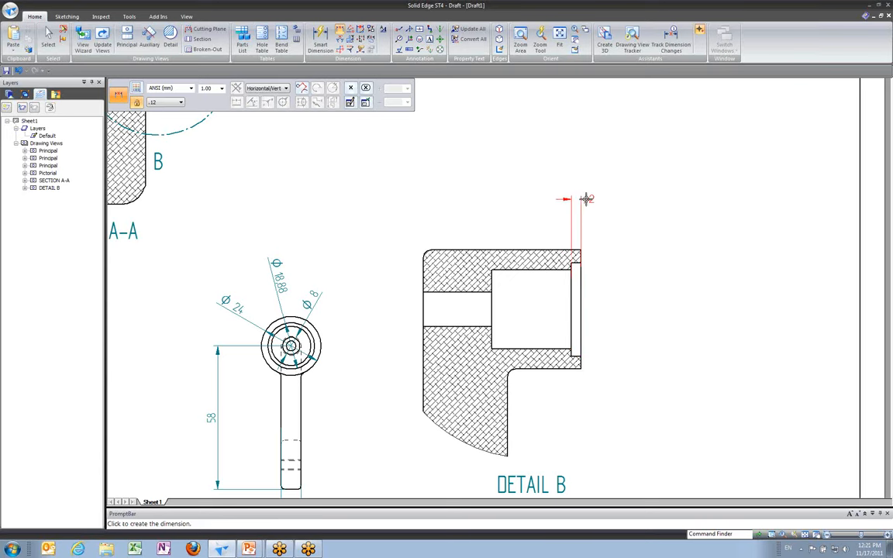
click(619, 205)
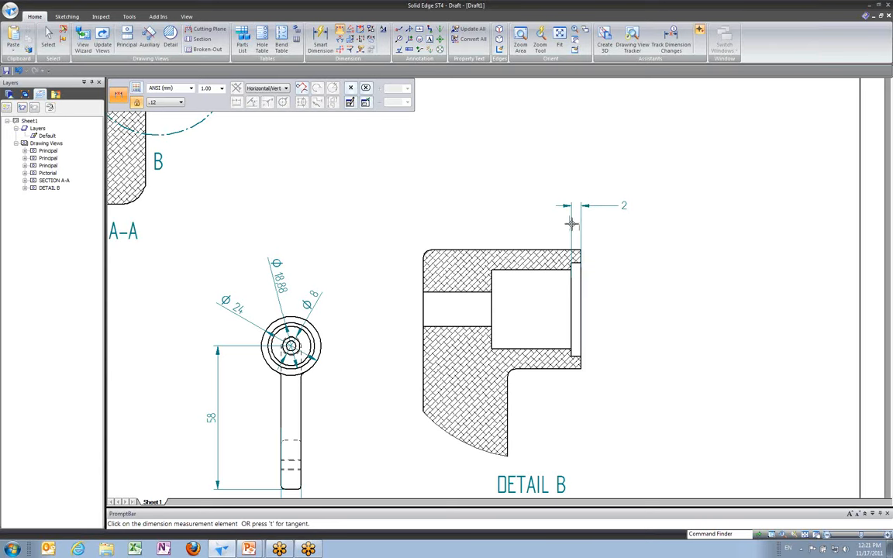
click(491, 276)
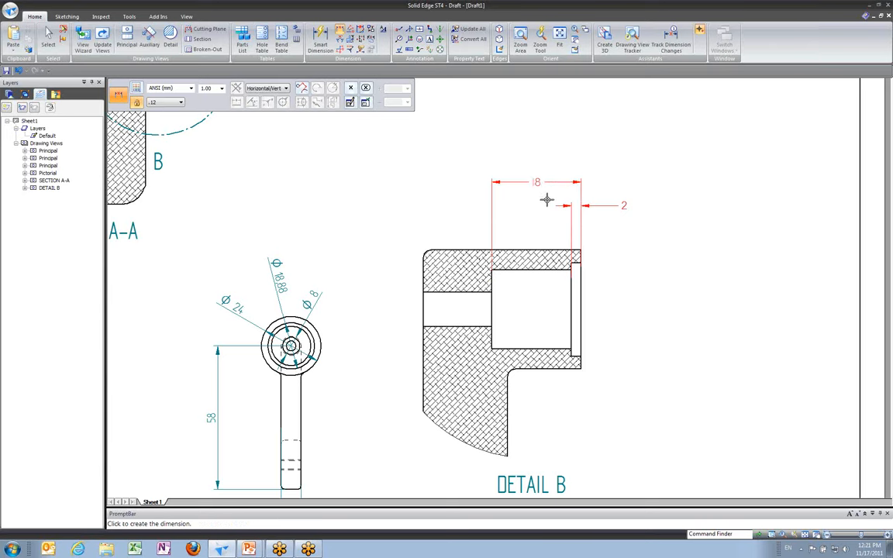
click(545, 200)
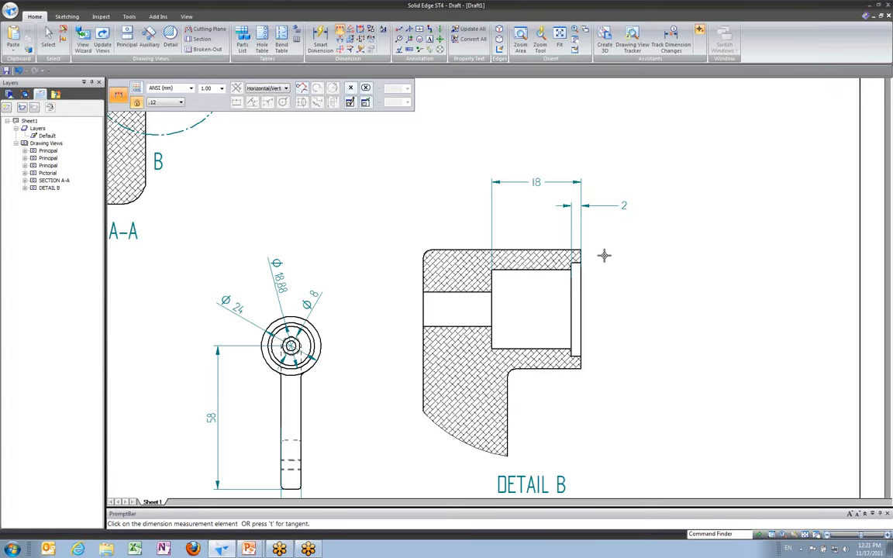
scroll(418, 234, down, 3)
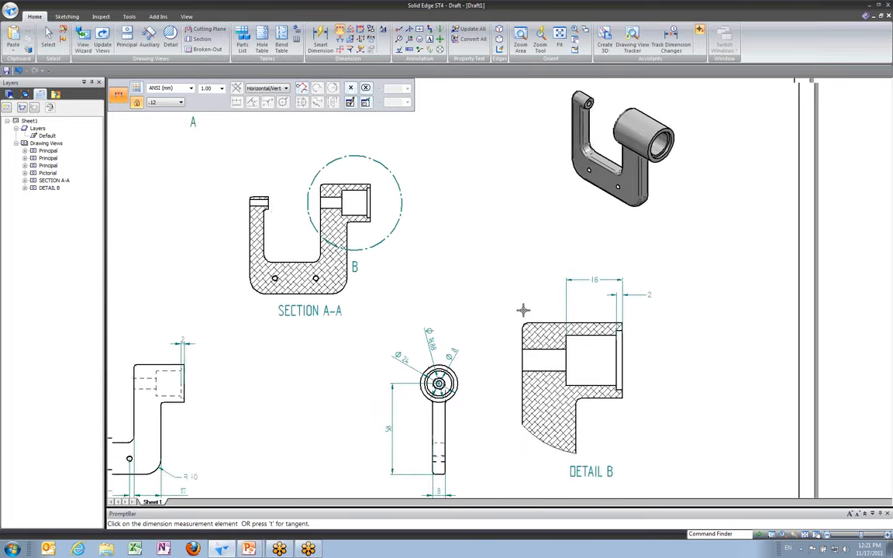
- Dimension the depth of the shallow recess at the cylinder's right end in Section A-A, placing the text above the view
middle_drag(523, 310, 555, 337)
right_click(412, 225)
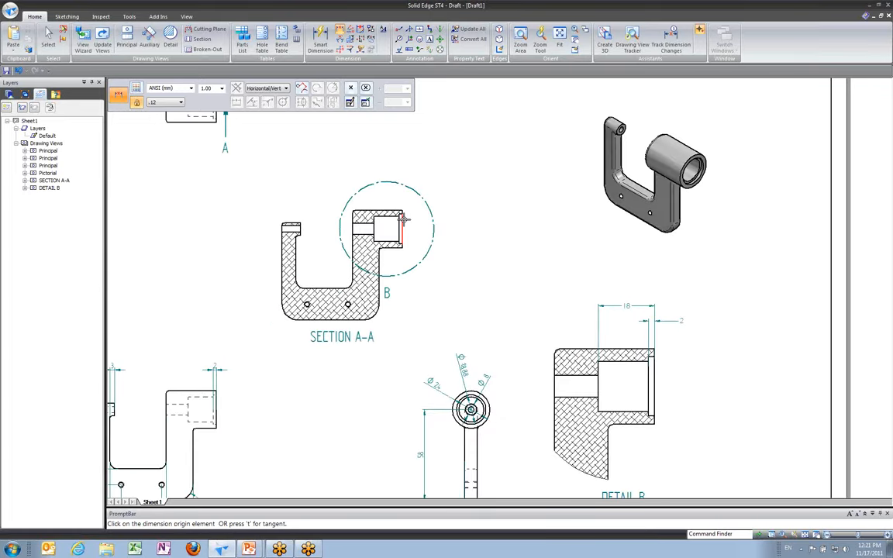
click(403, 220)
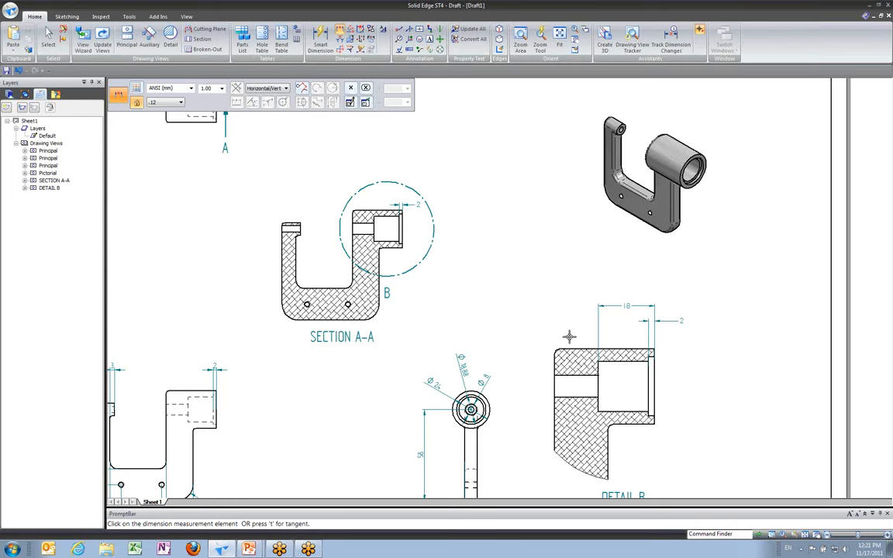
- Add a center mark with projection lines to the cylinder's circle in the right view, using a continuous line type
middle_drag(522, 353, 518, 216)
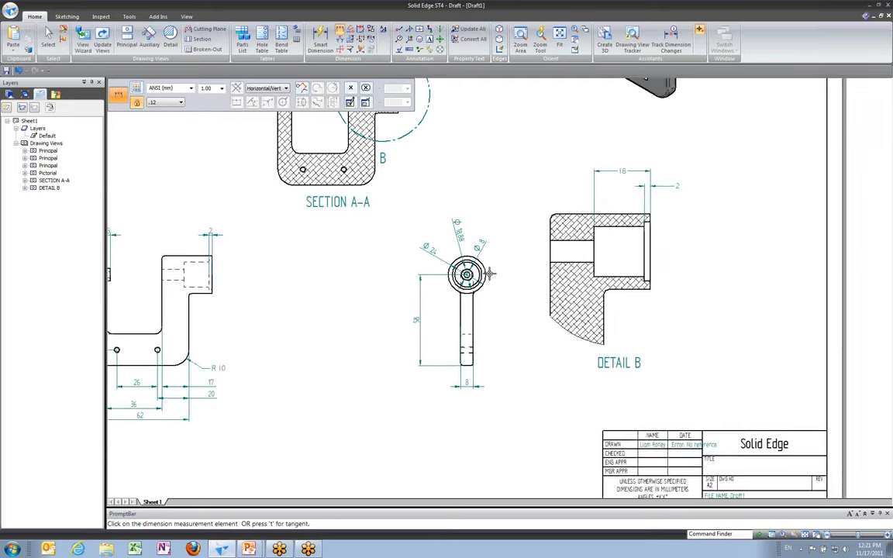
scroll(496, 295, up, 5)
middle_drag(501, 315, 503, 261)
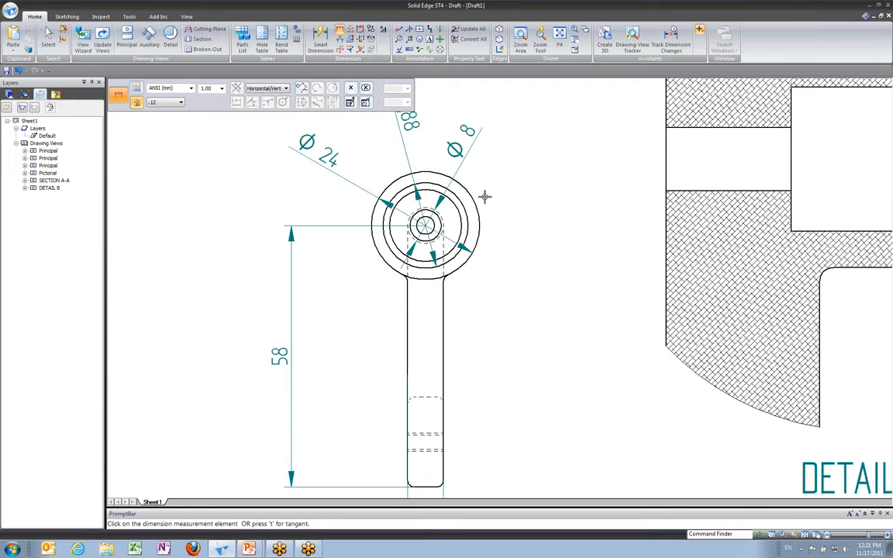
click(439, 38)
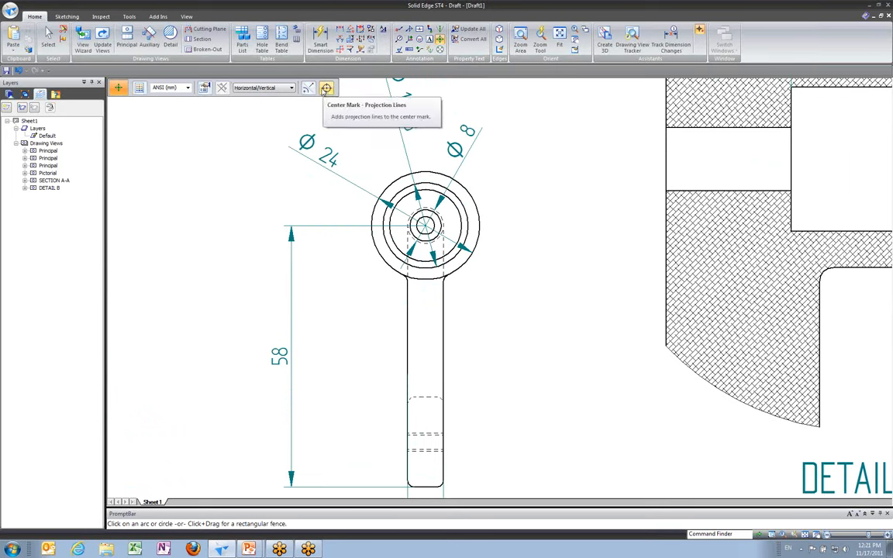
click(204, 89)
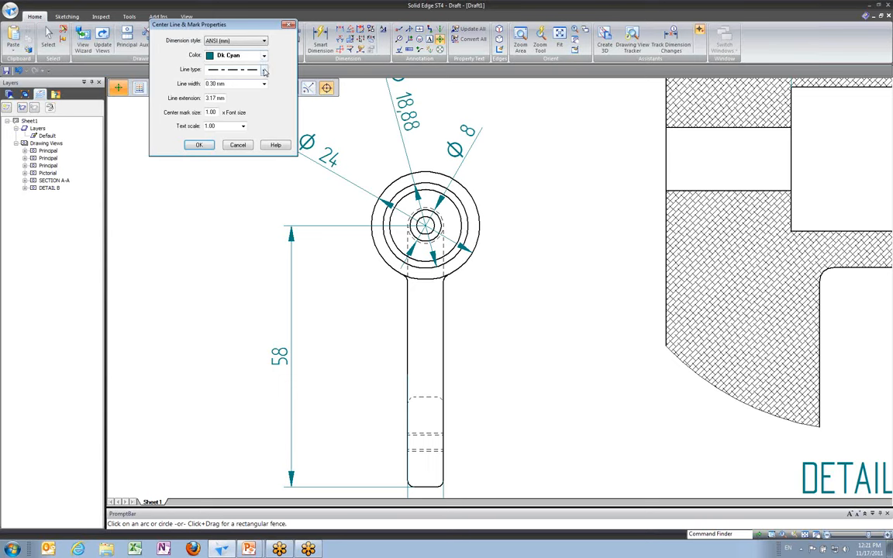
click(236, 69)
click(227, 78)
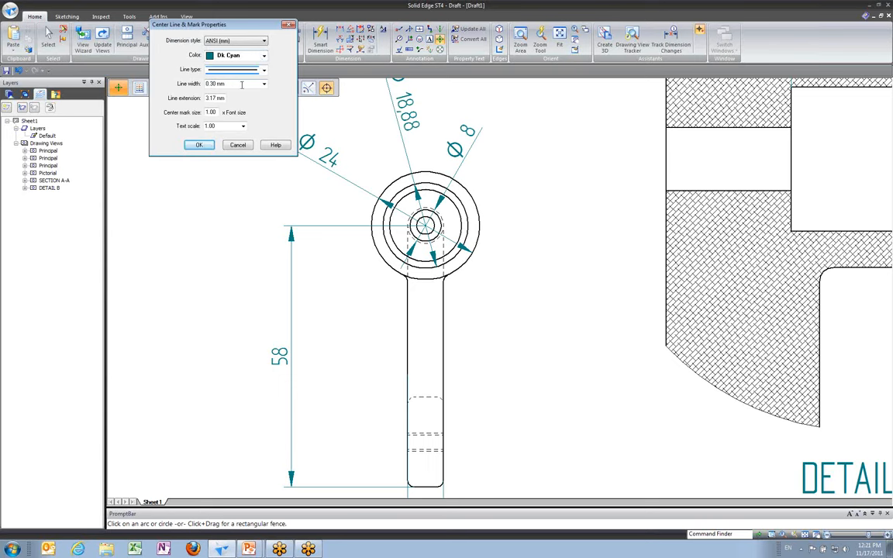
click(205, 147)
click(387, 186)
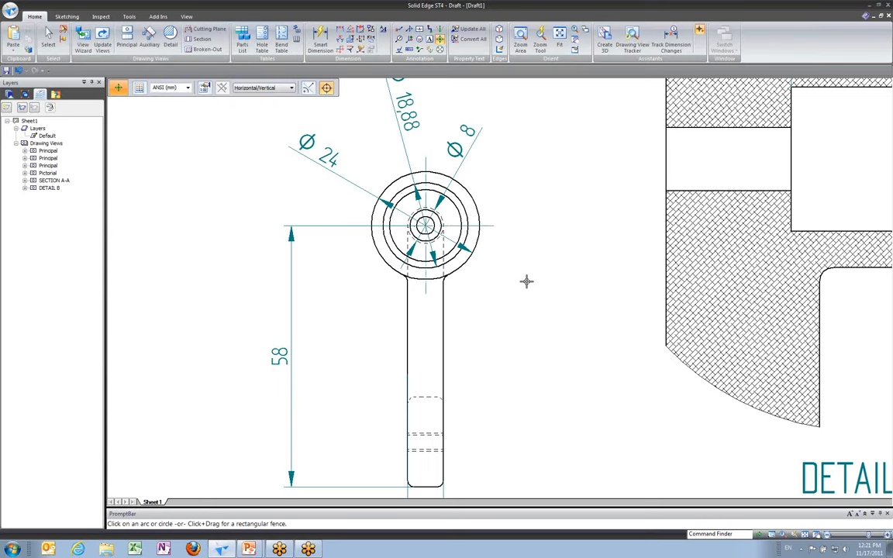
- Try automatic center lines and center marks on the front view, and undo them
scroll(526, 281, down, 5)
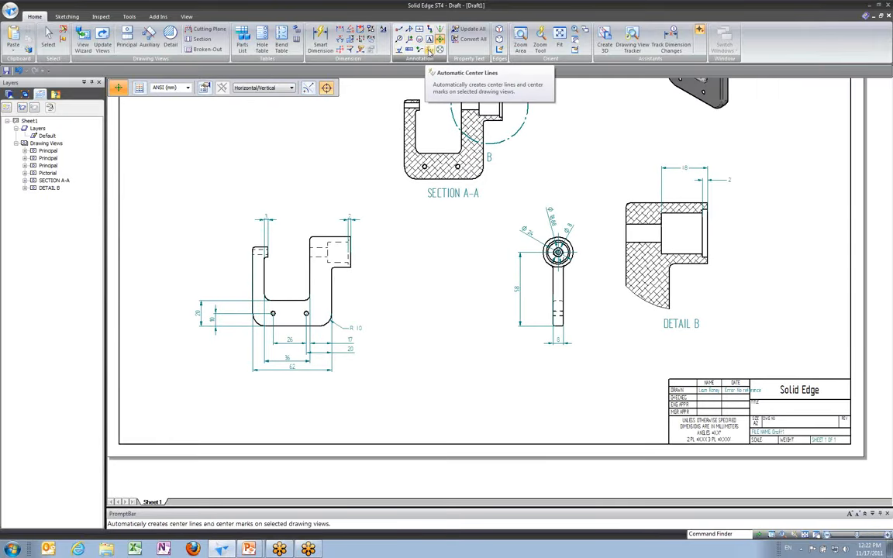
click(429, 51)
scroll(302, 233, up, 3)
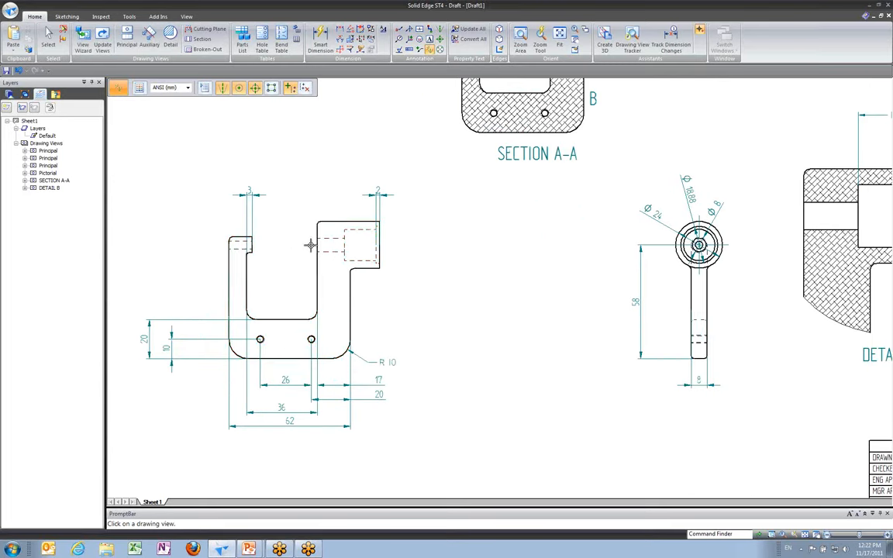
click(349, 309)
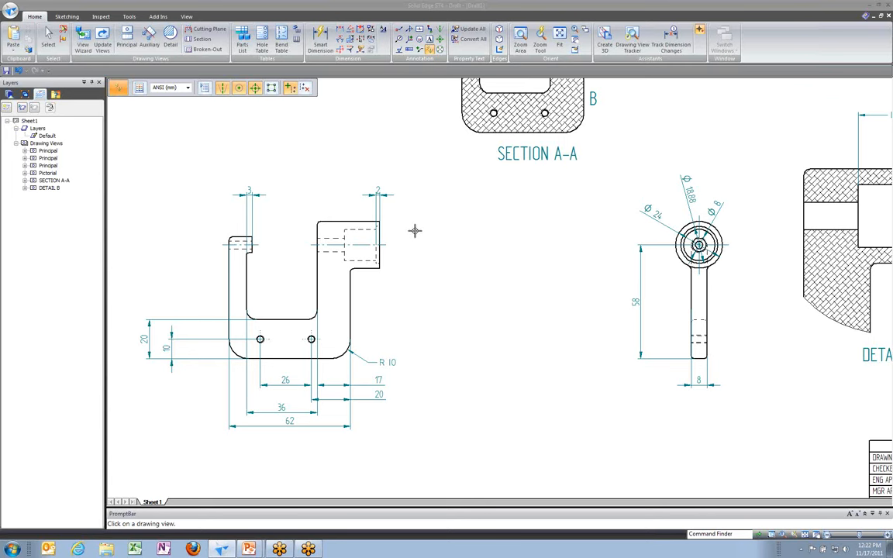
scroll(398, 259, up, 1)
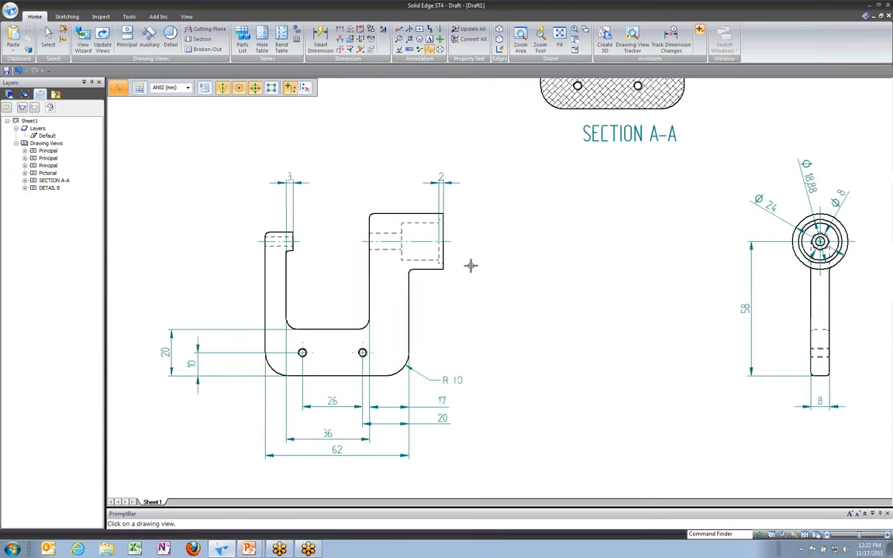
click(20, 71)
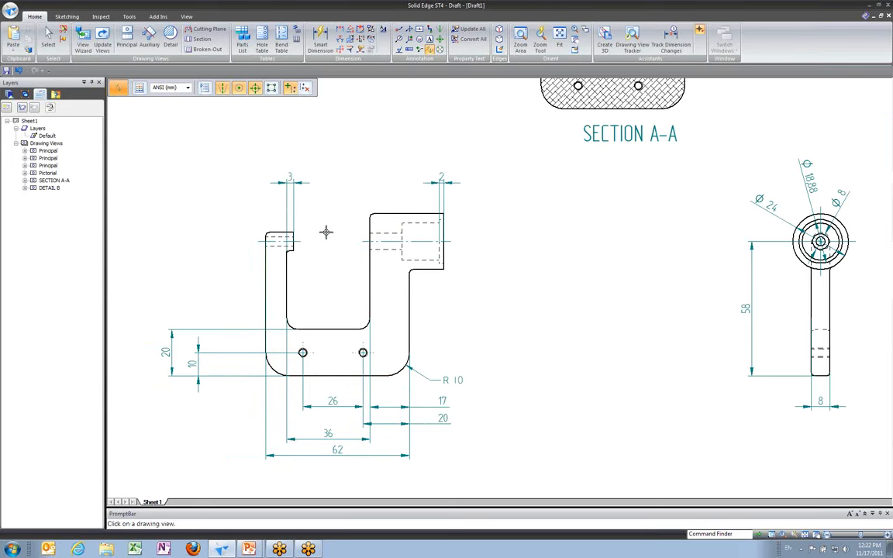
key(Escape)
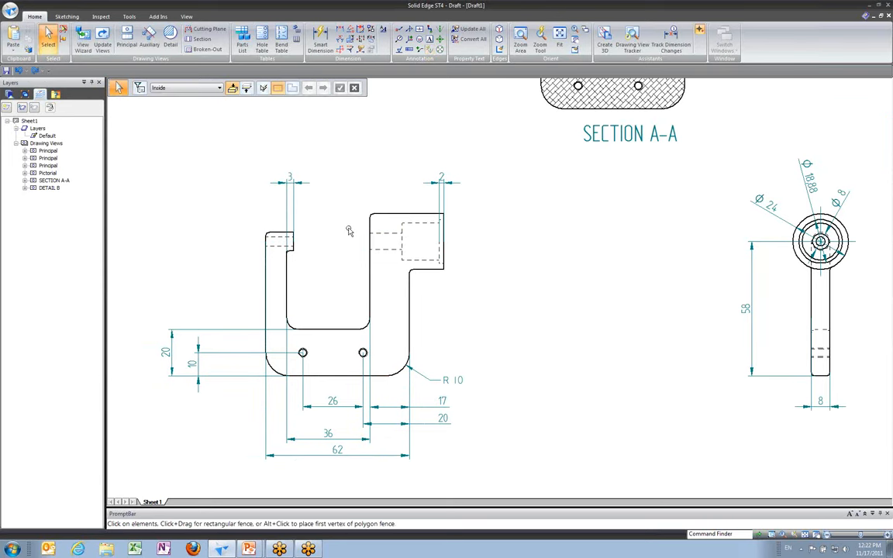
click(27, 71)
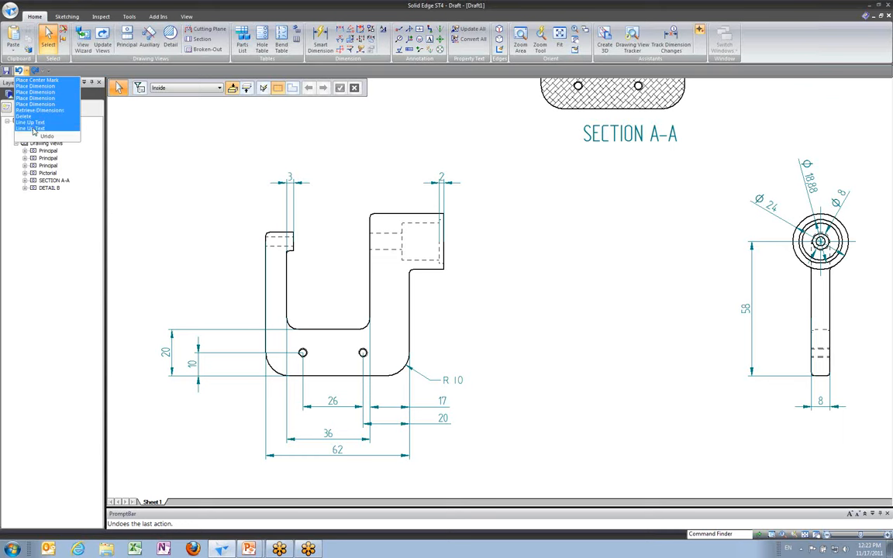
click(262, 176)
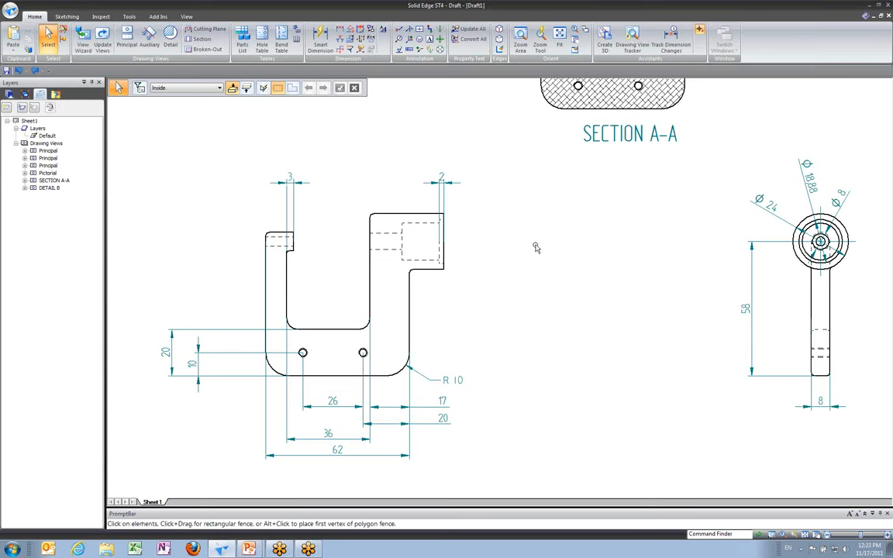
scroll(531, 203, down, 3)
scroll(531, 206, down, 3)
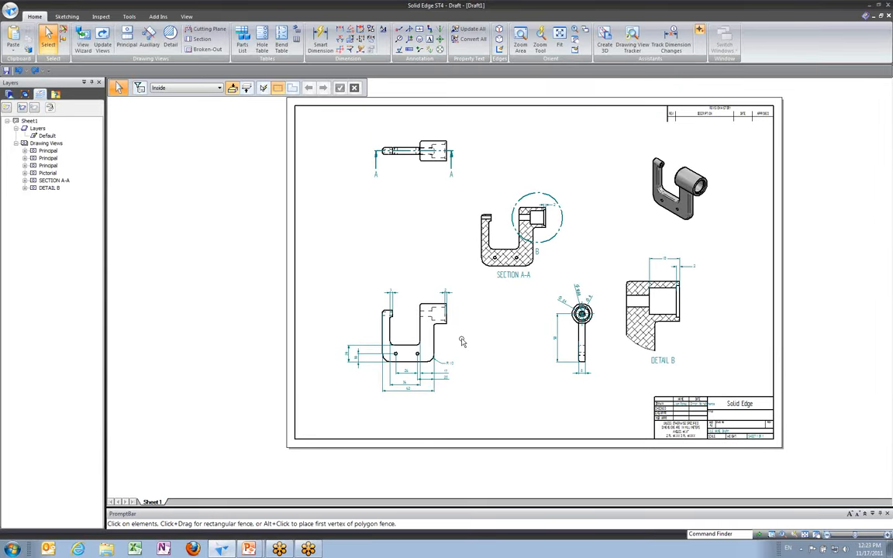
scroll(531, 348, up, 4)
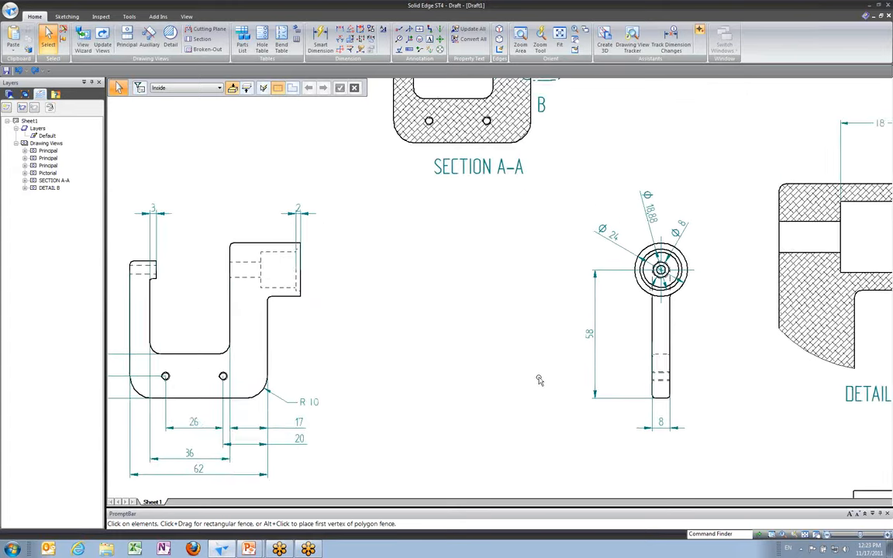
scroll(527, 372, down, 1)
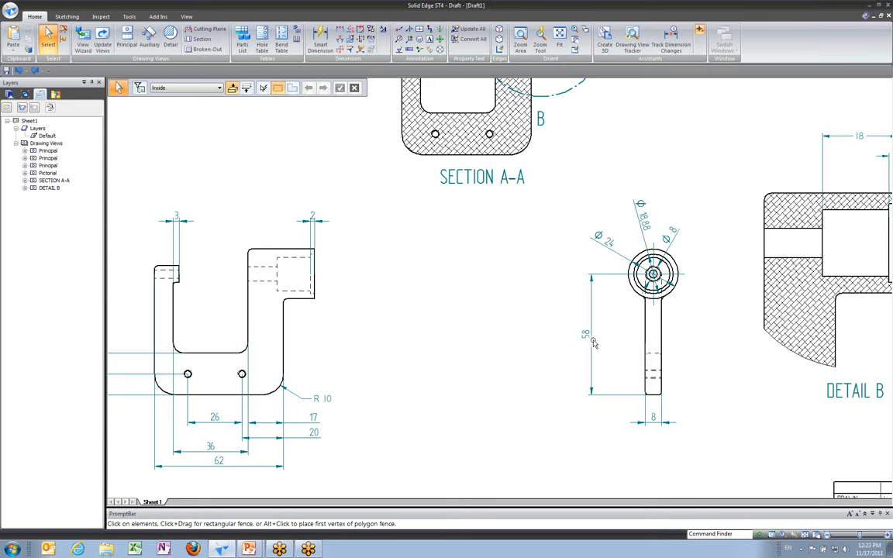
- Open the part model Frame2.par from the front drawing view
click(592, 312)
click(490, 299)
double_click(297, 301)
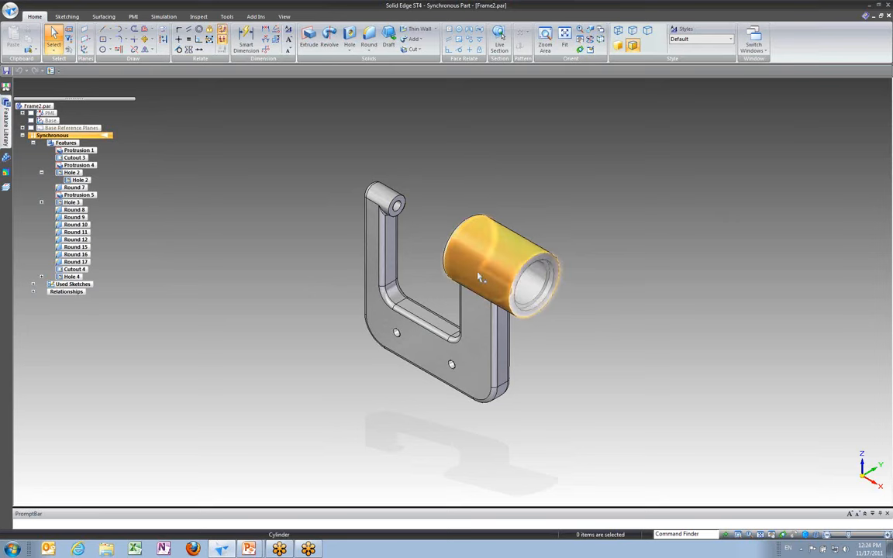
- Display the PMI dimensions on the part model
click(495, 233)
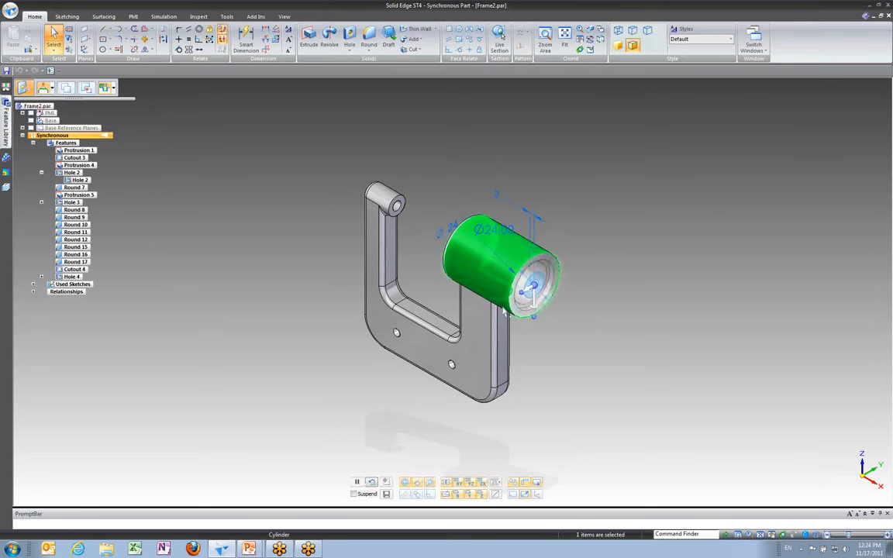
click(271, 193)
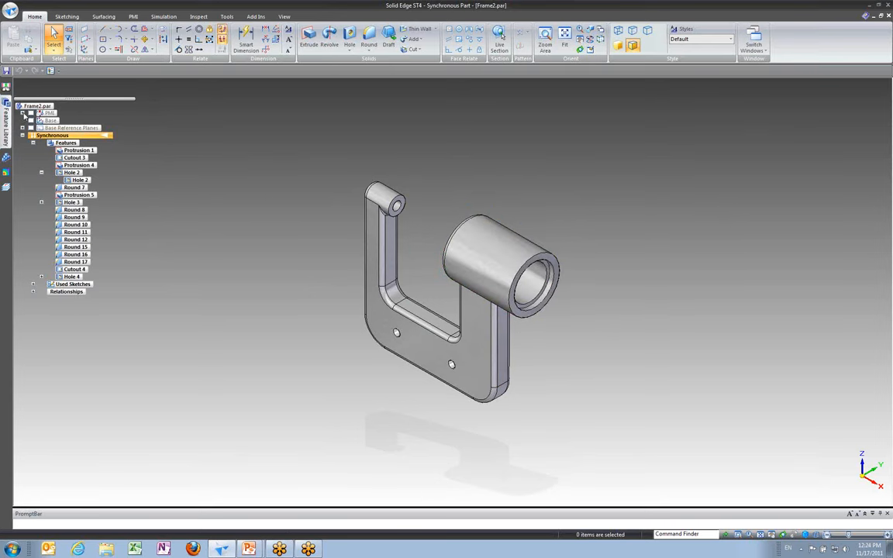
click(24, 113)
click(31, 113)
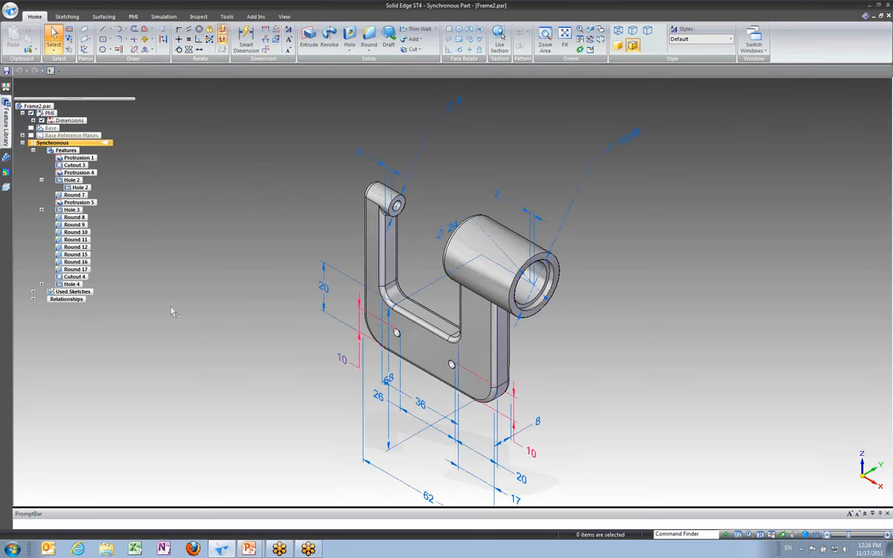
- Set the height dimension from the bottom face to the cylinder axis to 60 mm, moving the cylinder end and holding the bottom face
middle_drag(177, 322, 165, 346)
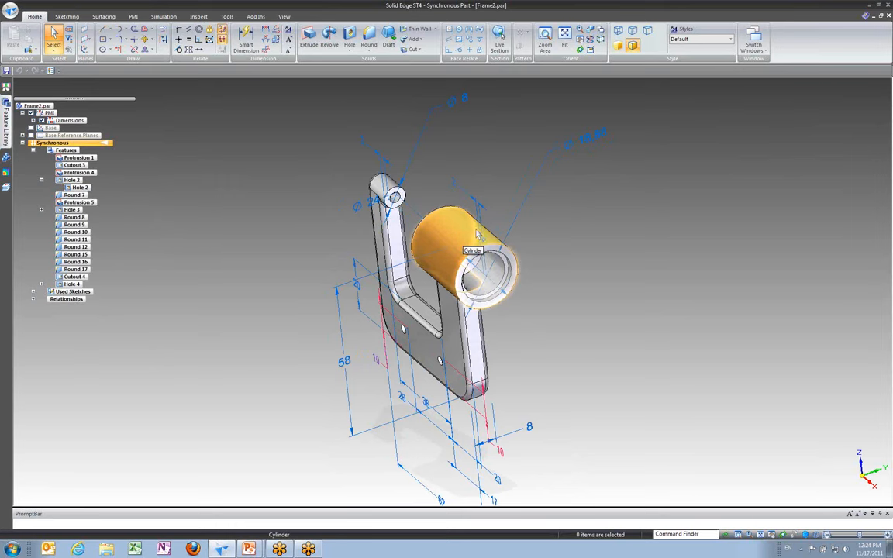
middle_drag(550, 316, 489, 344)
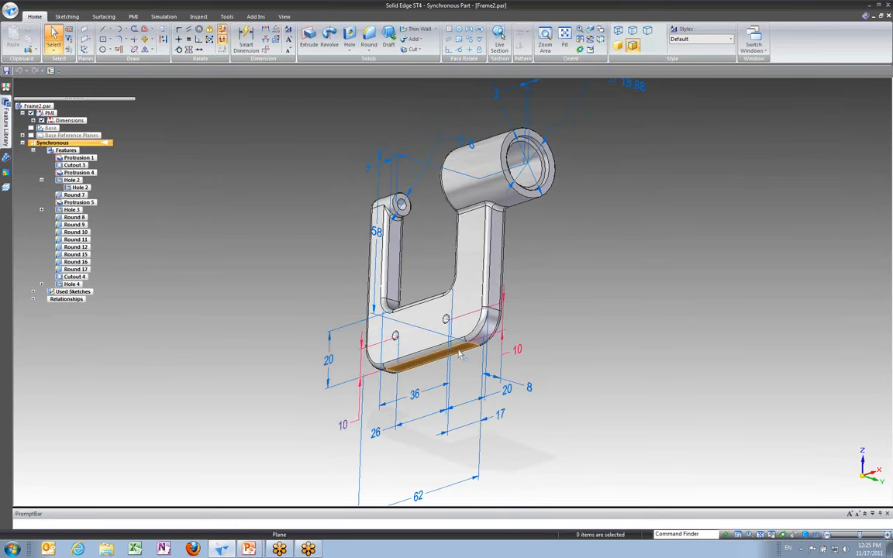
middle_drag(539, 289, 336, 220)
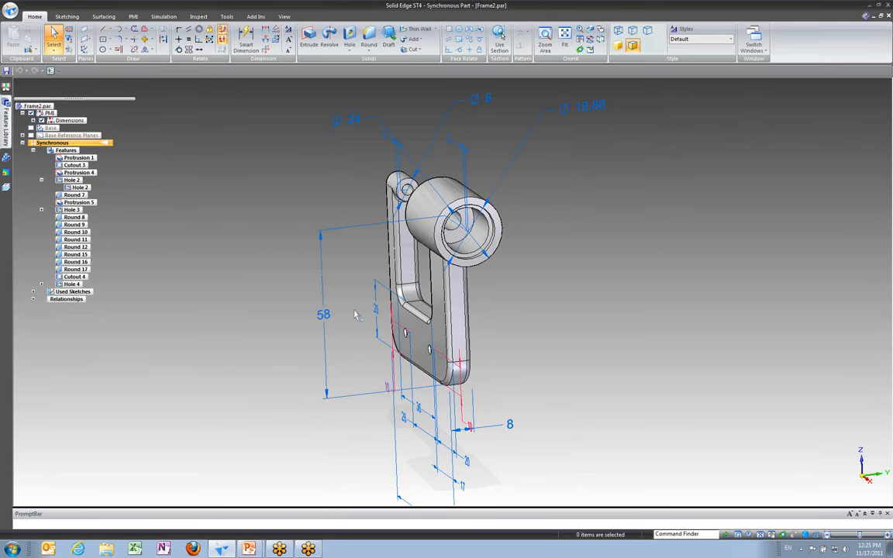
middle_drag(435, 381, 481, 411)
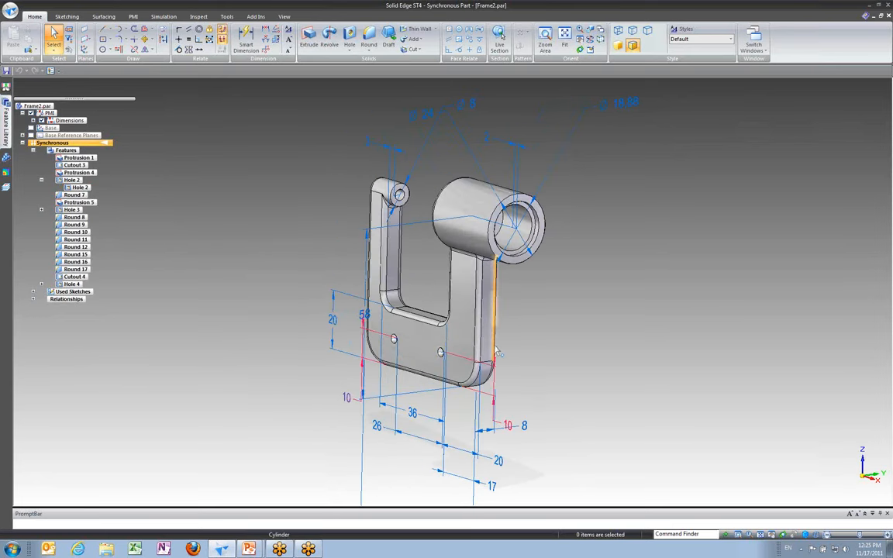
middle_drag(407, 287, 390, 294)
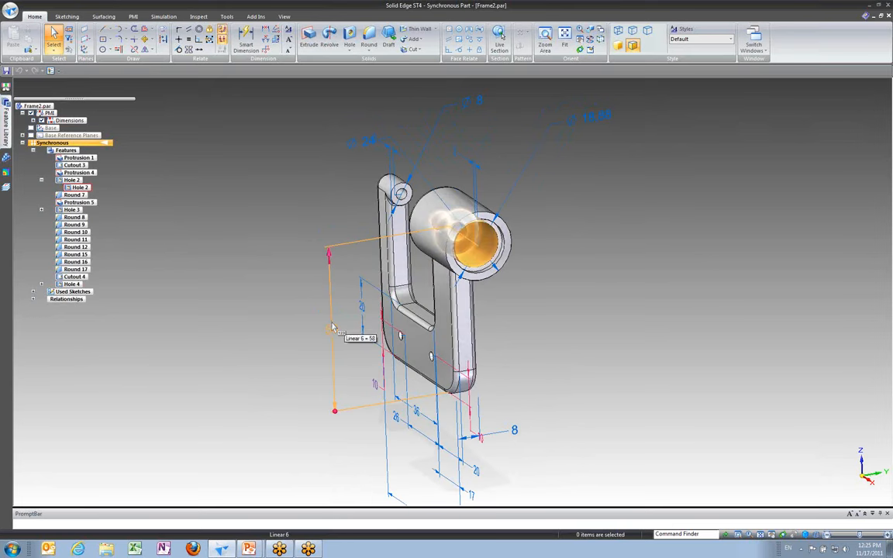
click(331, 326)
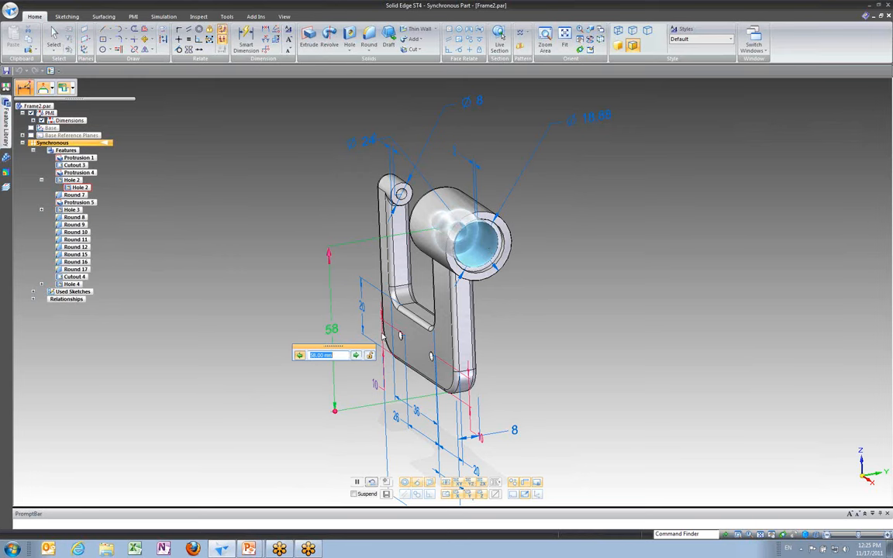
click(356, 356)
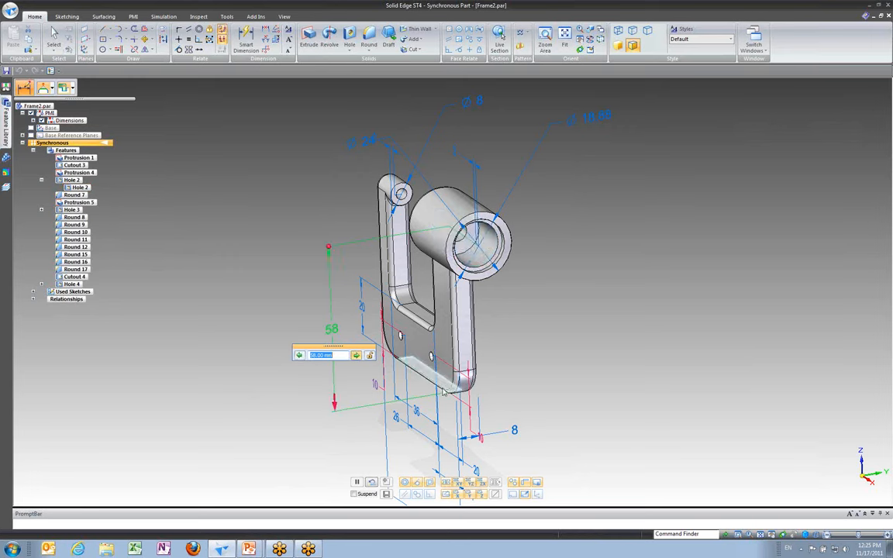
middle_drag(439, 393, 437, 377)
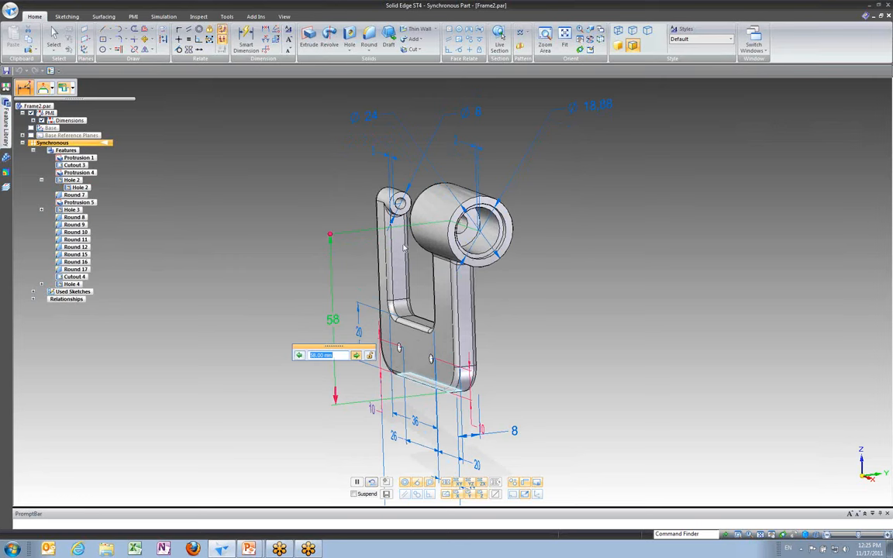
click(299, 356)
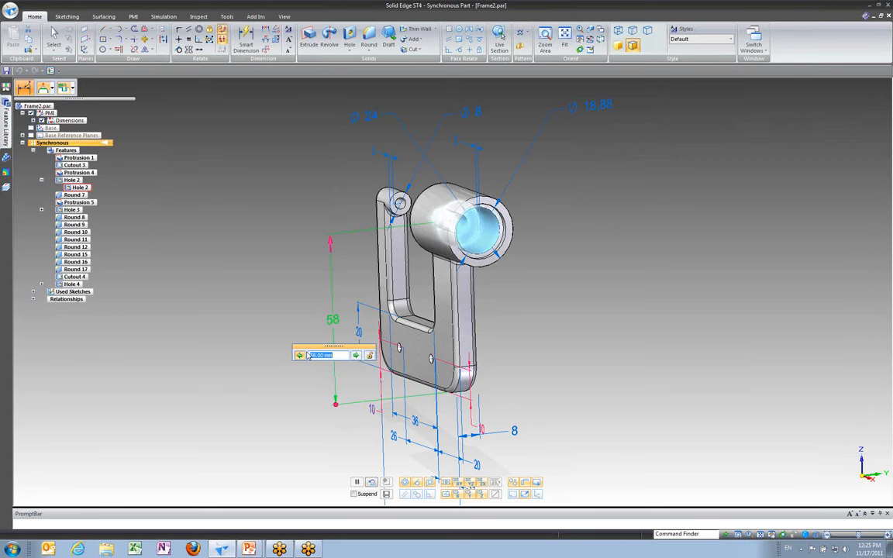
text(60)
key(Return)
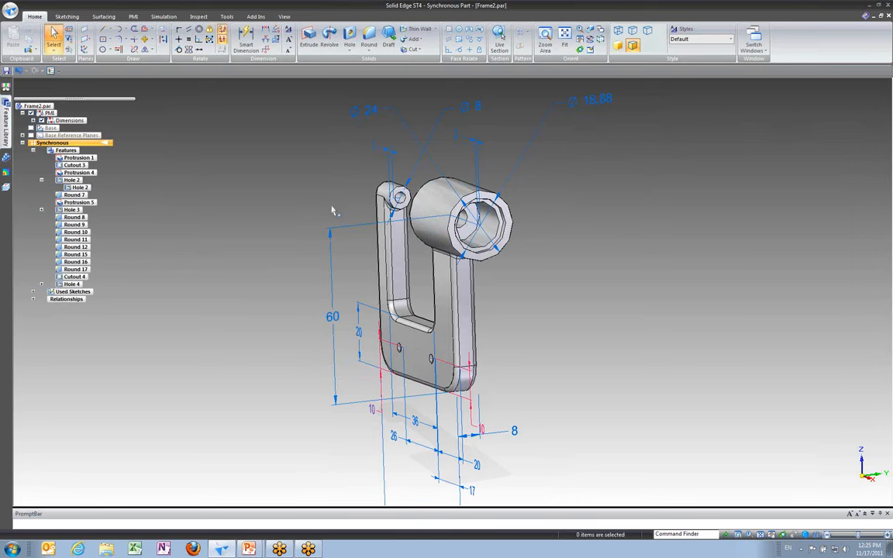
- Sharpen the model display so curved edges are drawn smoothly
scroll(346, 218, up, 1)
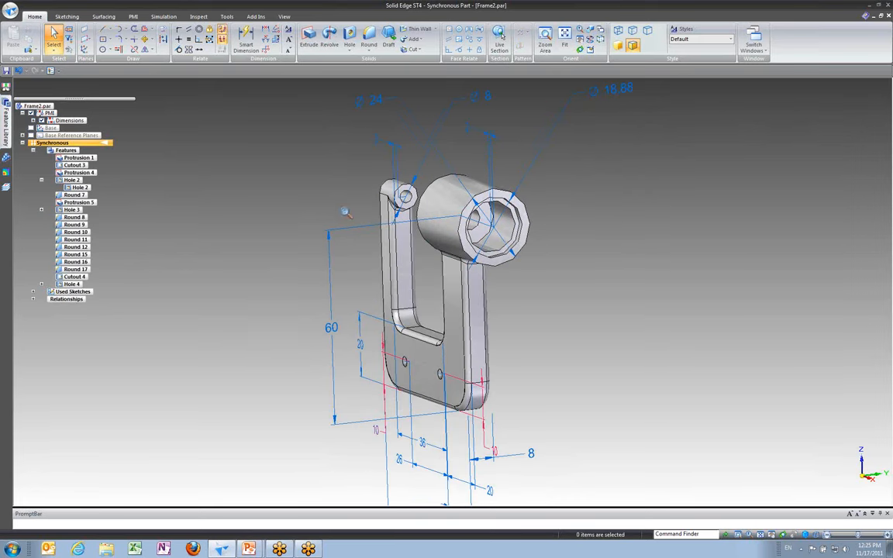
click(283, 17)
click(298, 49)
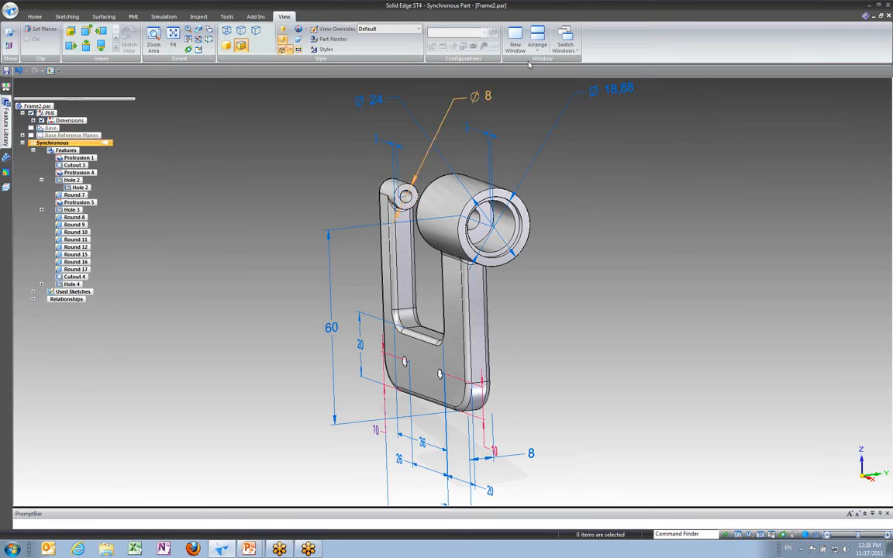
- Switch from the part model to the Draft1 drawing and save it as Frame2.dft
click(565, 45)
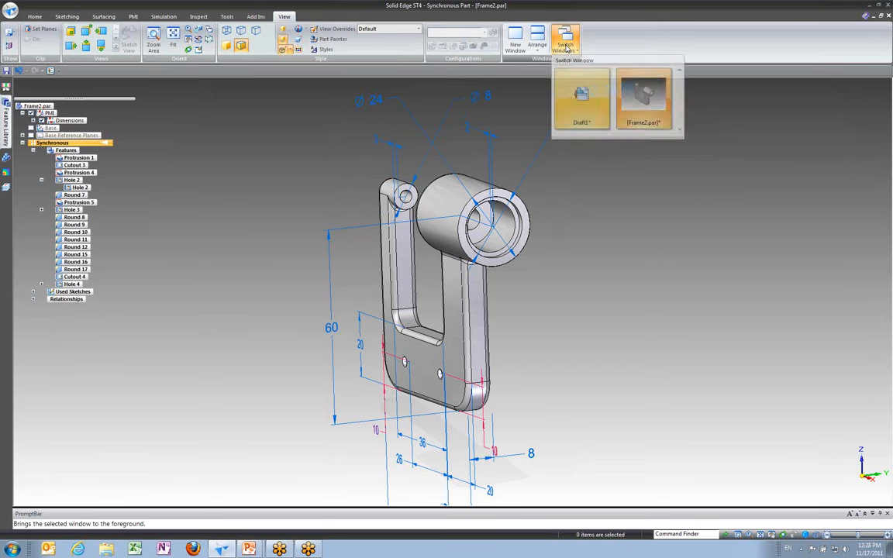
click(583, 108)
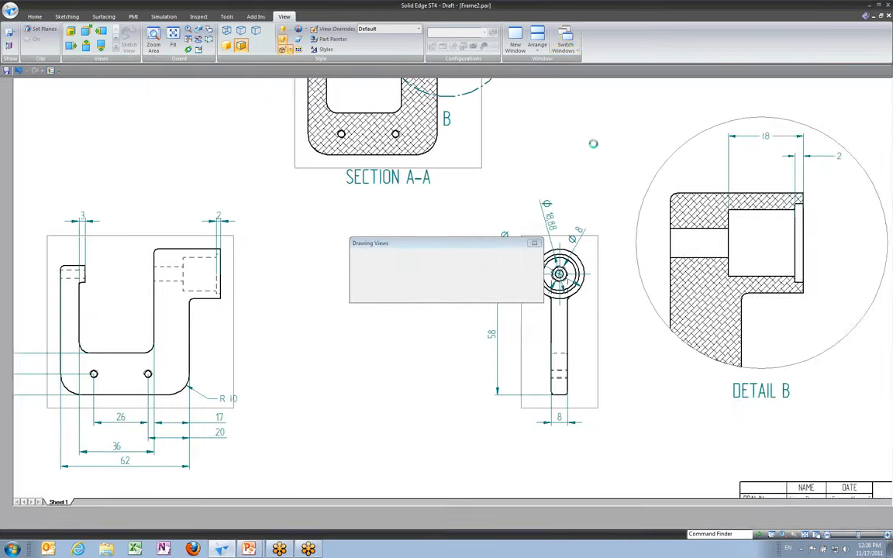
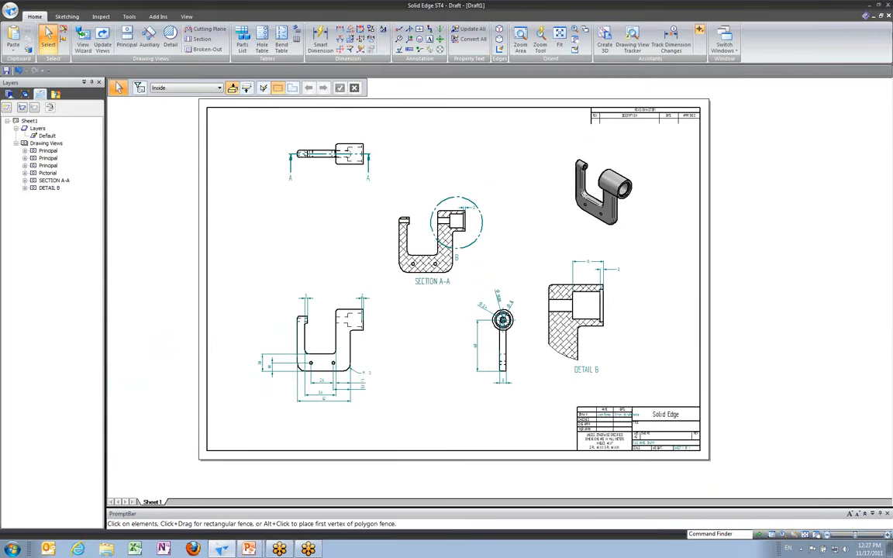
click(6, 70)
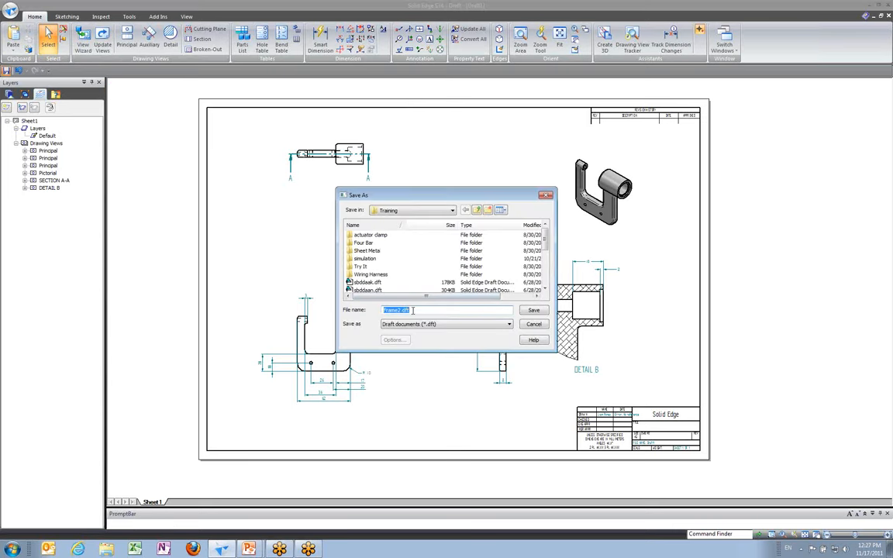
key(Return)
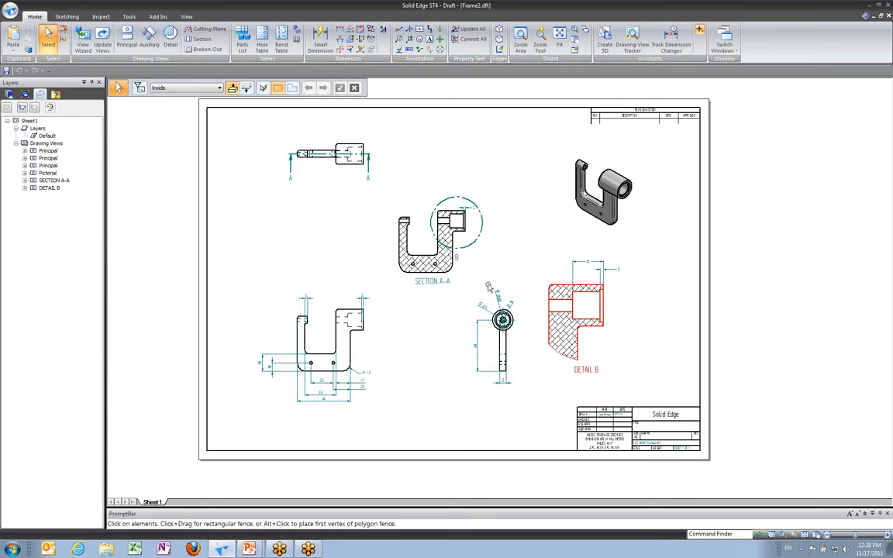
- Draw and finish a rectangular broken-out section profile, about 56 mm wide and 30 mm high, over the upper half of the front view's cylinder
click(197, 54)
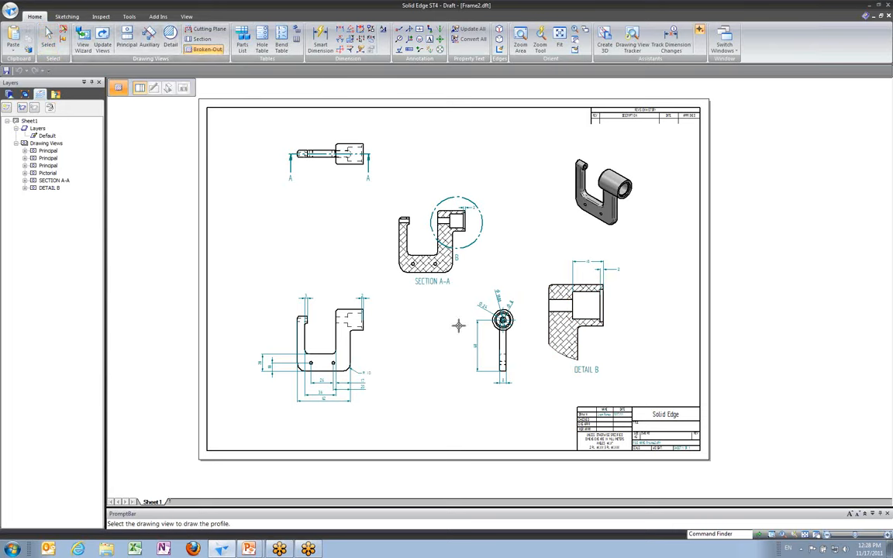
click(346, 309)
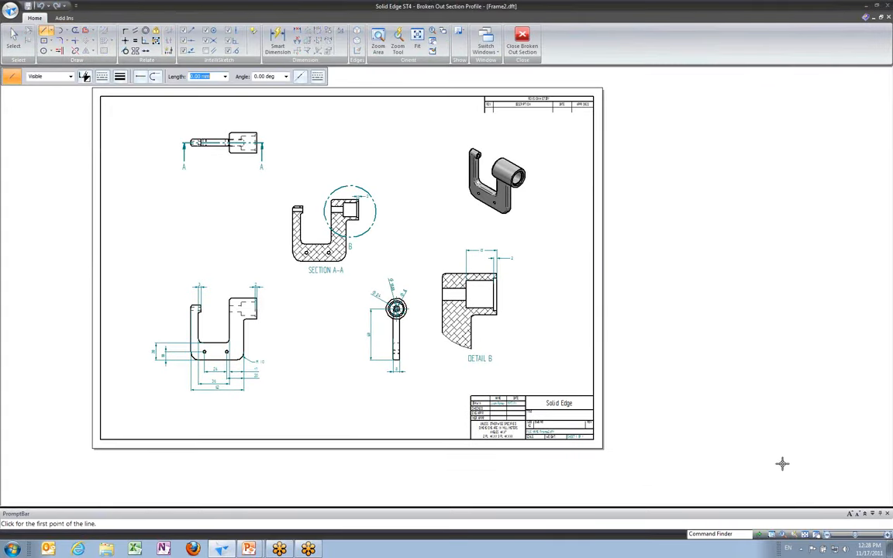
right_click(405, 416)
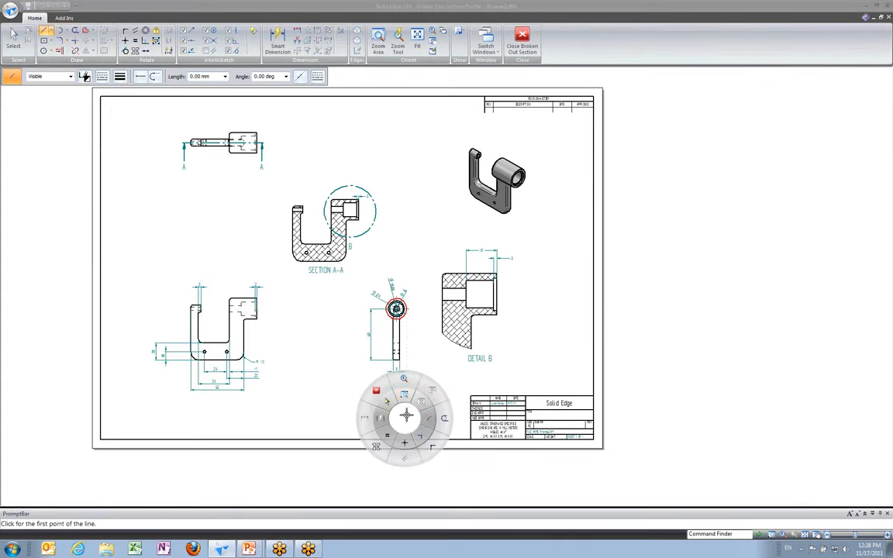
click(403, 378)
drag(147, 275, 301, 401)
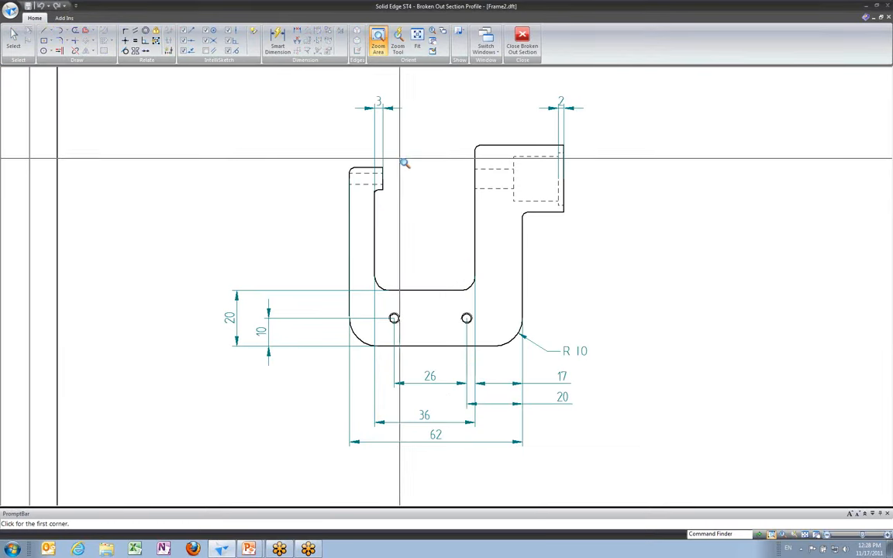
key(l)
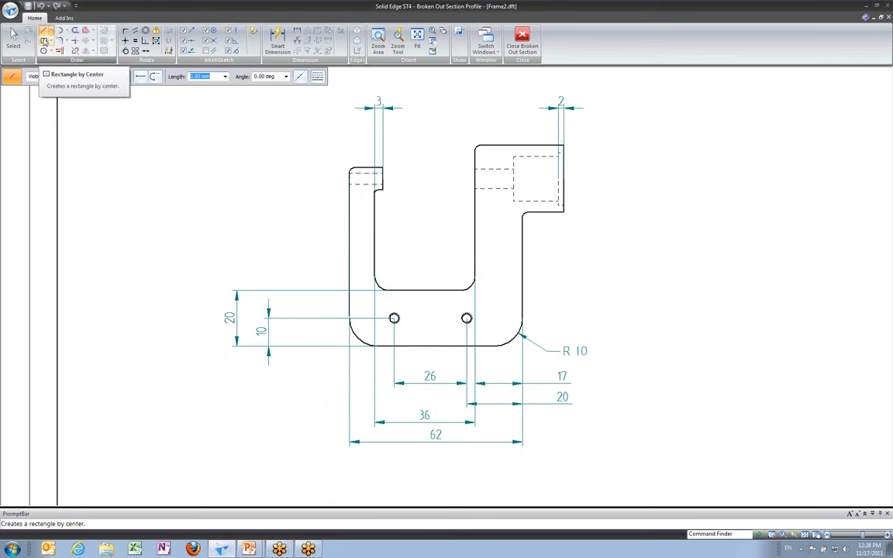
click(44, 41)
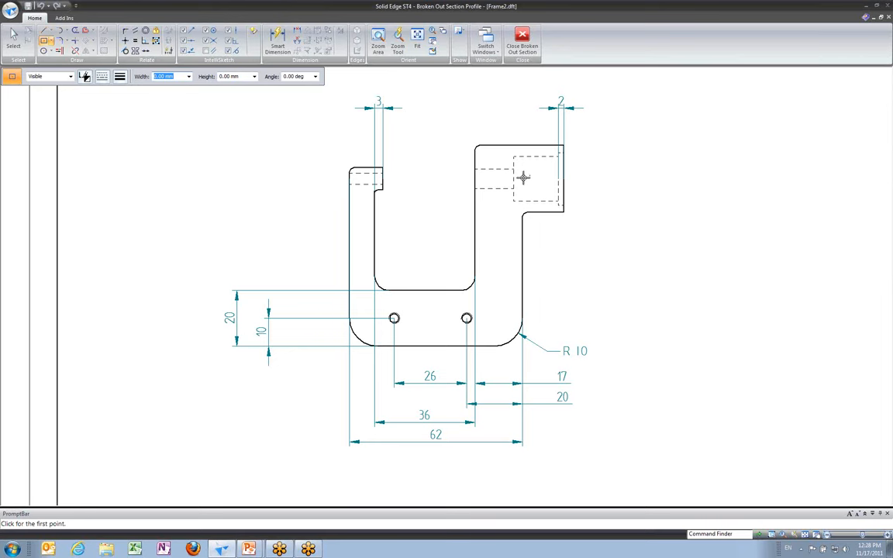
click(52, 41)
click(61, 62)
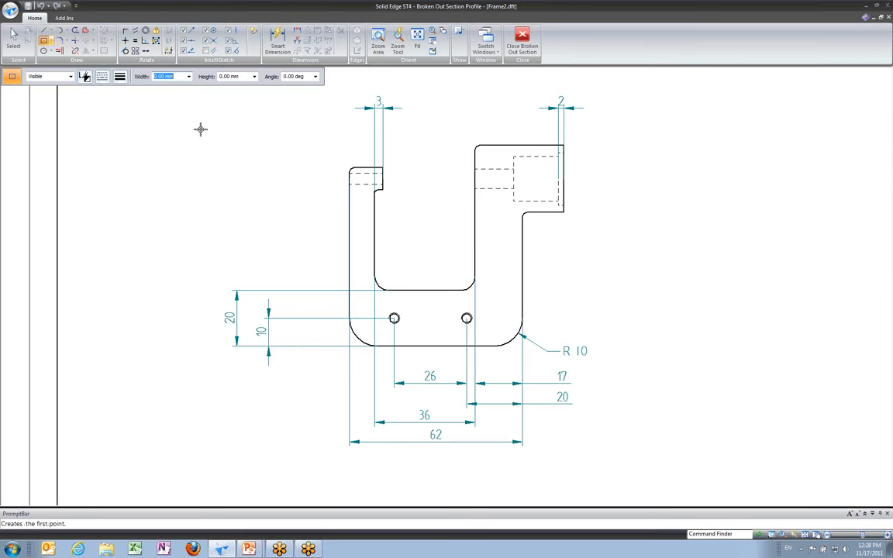
click(446, 178)
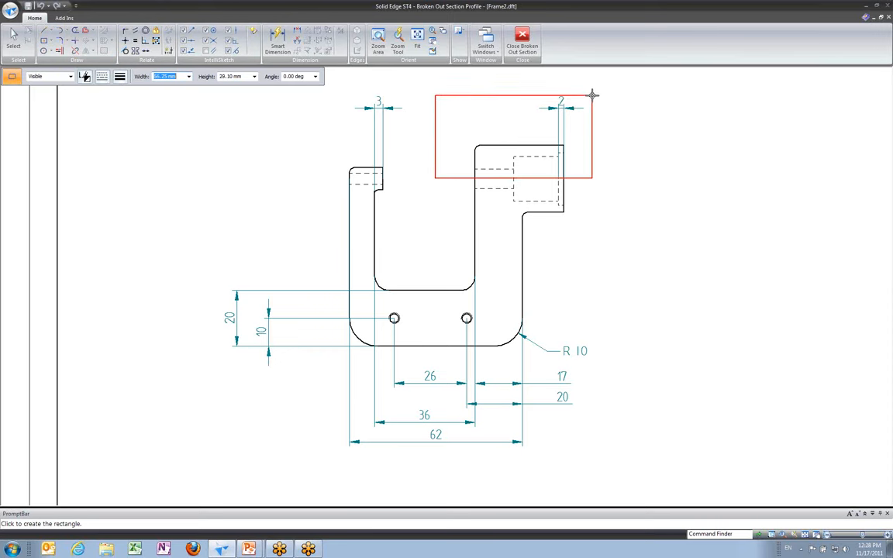
click(593, 92)
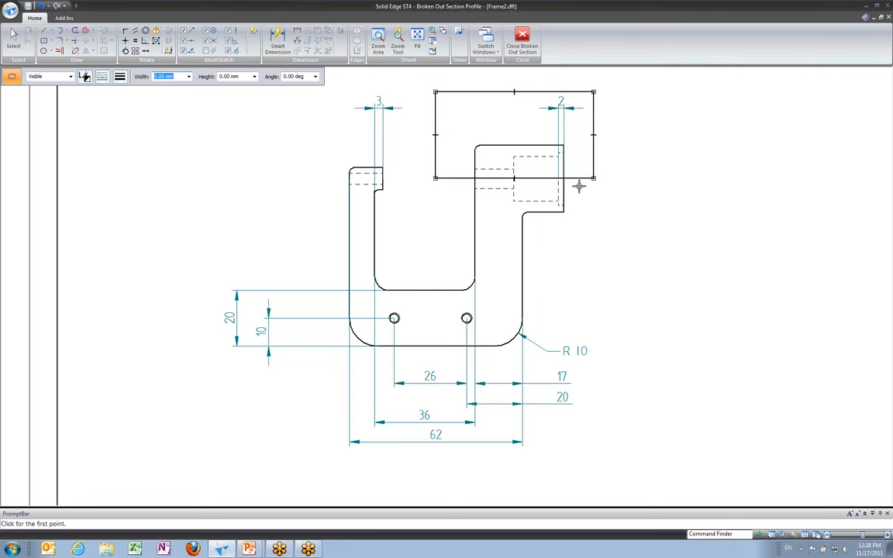
click(522, 39)
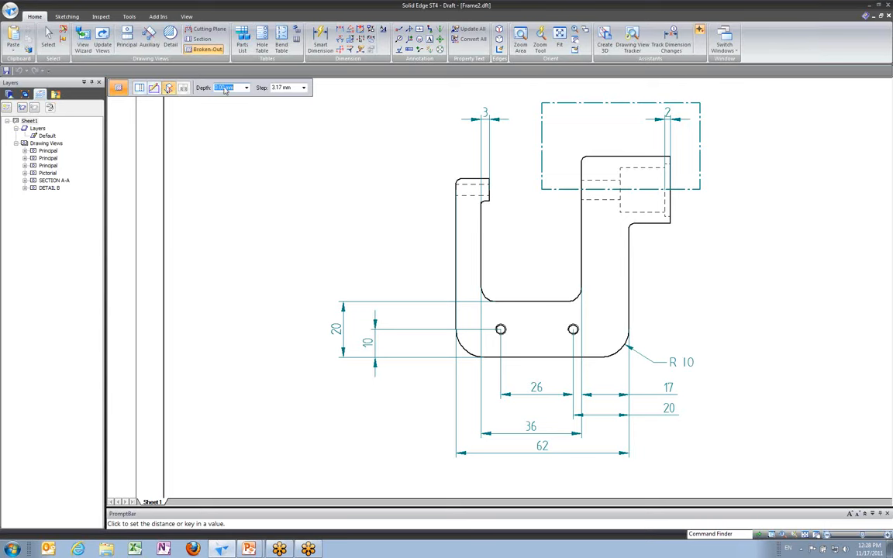
- Set the broken-out section's depth to the cylinder's centre and apply the cutout to the pictorial view
scroll(308, 420, down, 5)
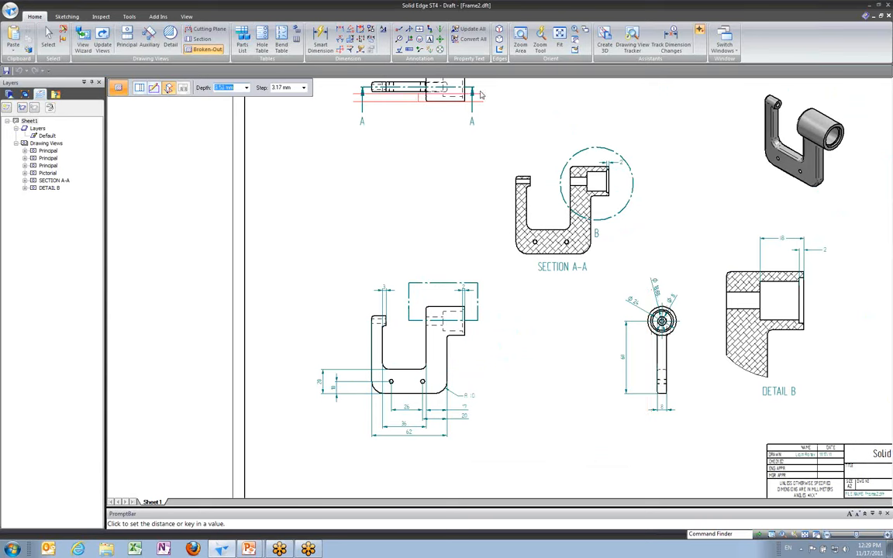
click(630, 396)
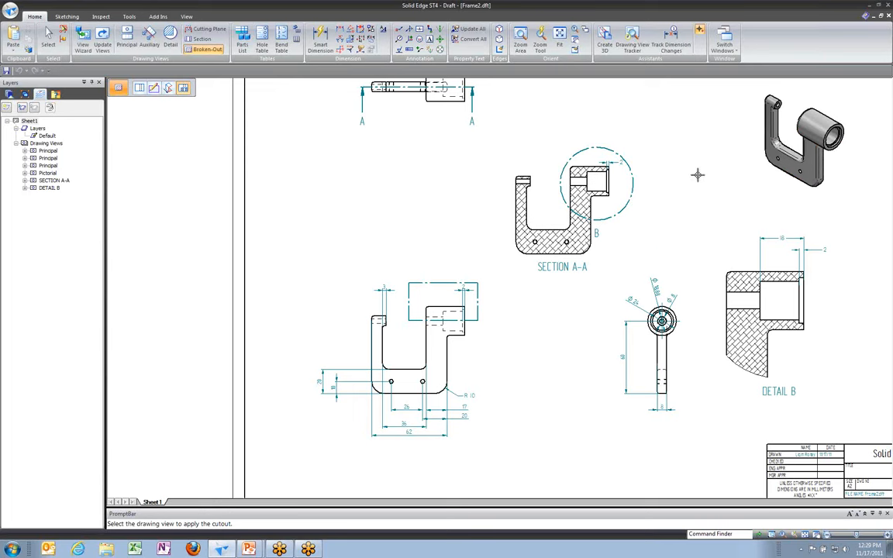
click(767, 160)
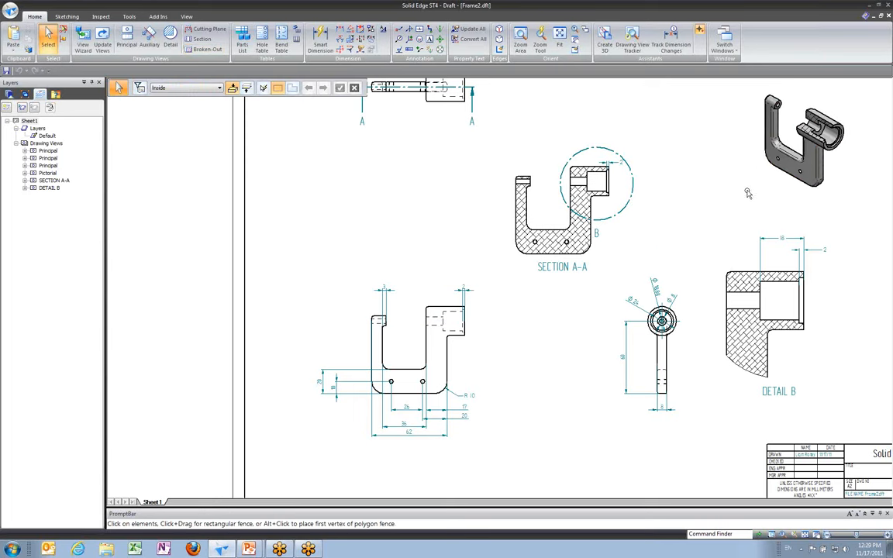
scroll(811, 134, up, 6)
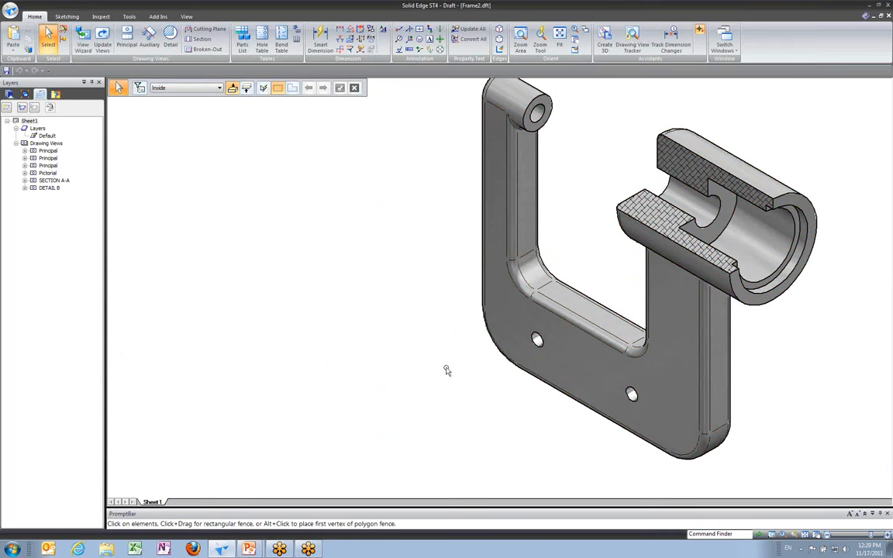
scroll(430, 331, down, 4)
scroll(430, 310, down, 3)
middle_drag(442, 275, 634, 161)
scroll(630, 165, down, 1)
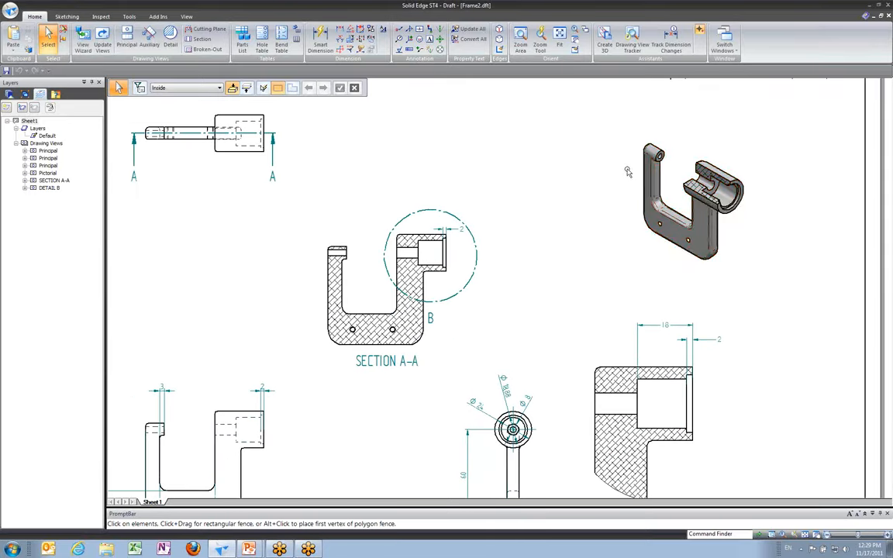
- Turn on the display of broken-out section view profiles in the pictorial view's properties
click(718, 181)
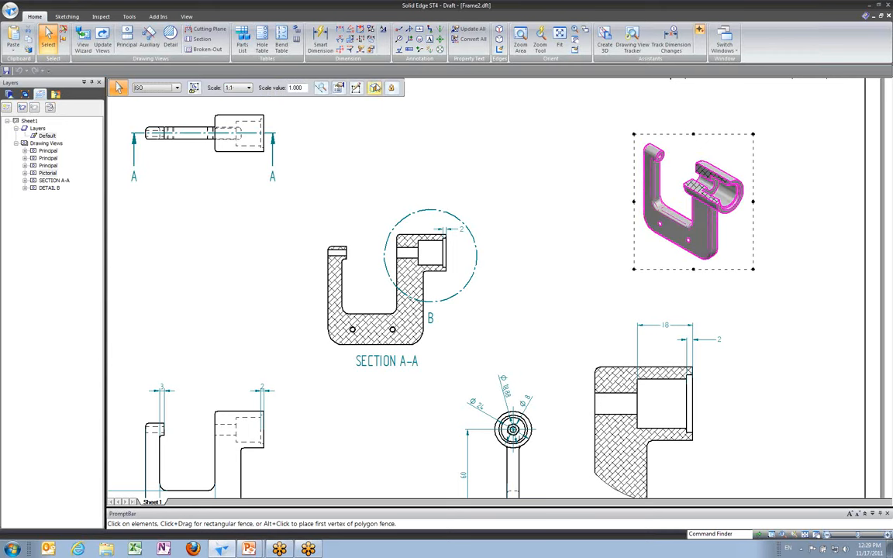
click(339, 88)
click(362, 134)
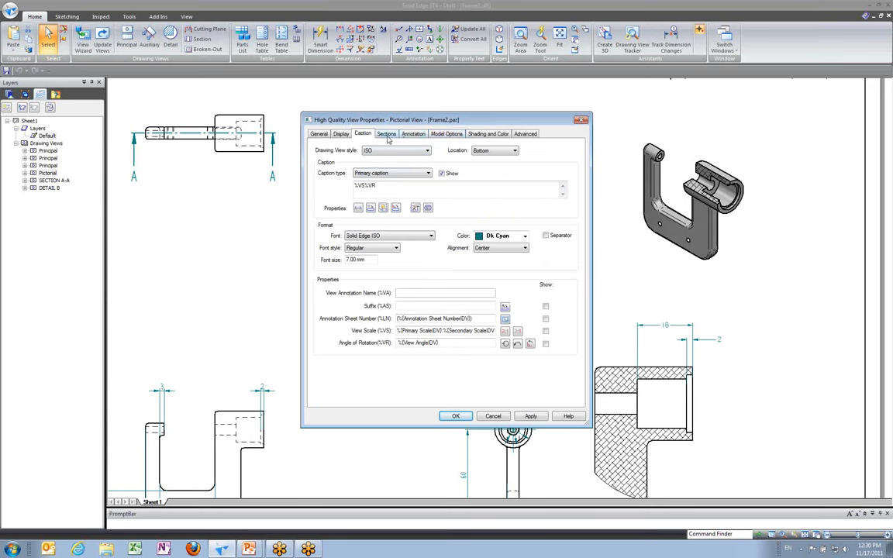
click(419, 135)
click(446, 133)
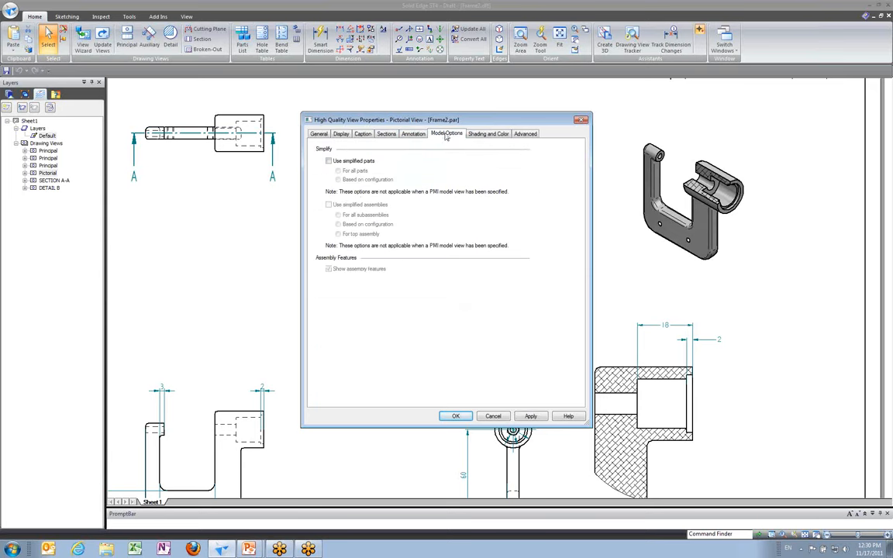
click(524, 133)
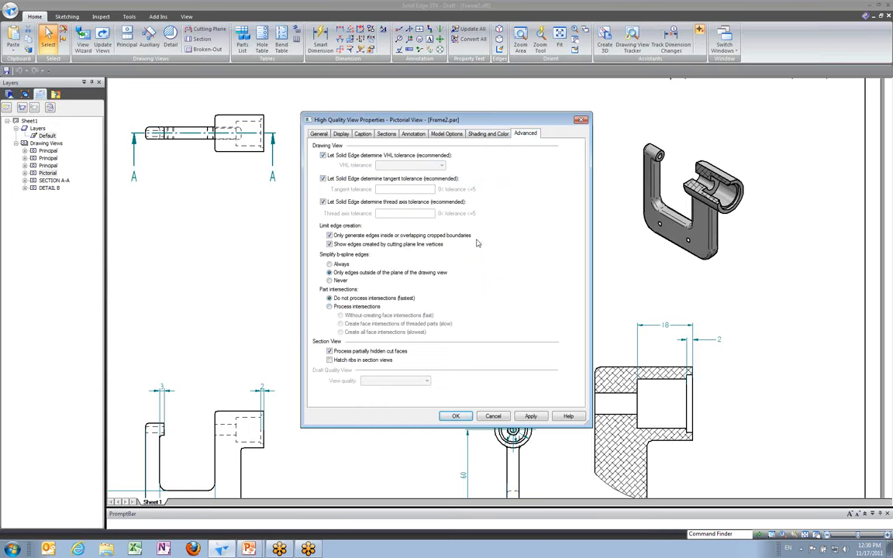
click(319, 134)
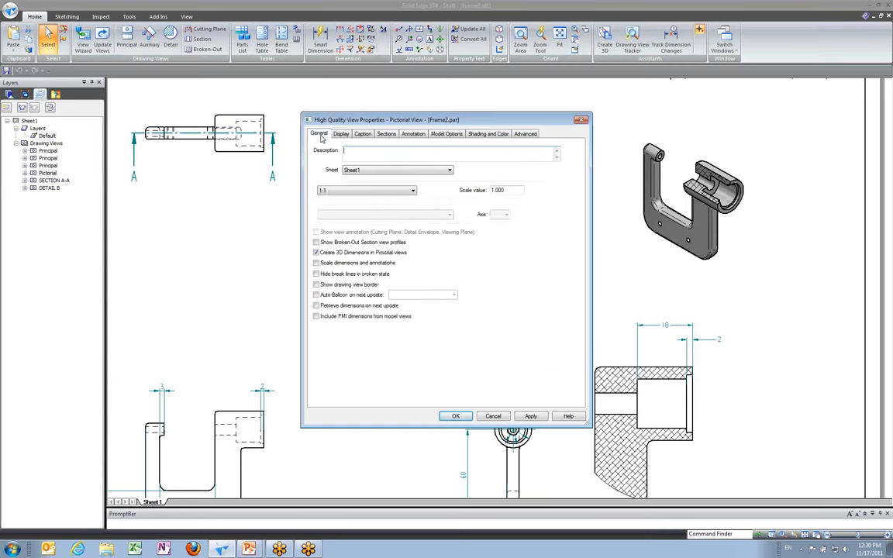
click(318, 243)
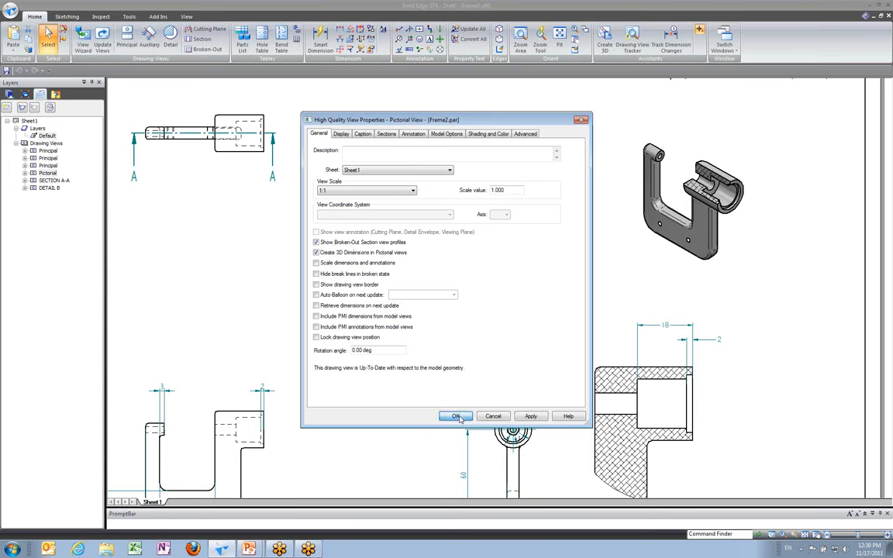
key(Return)
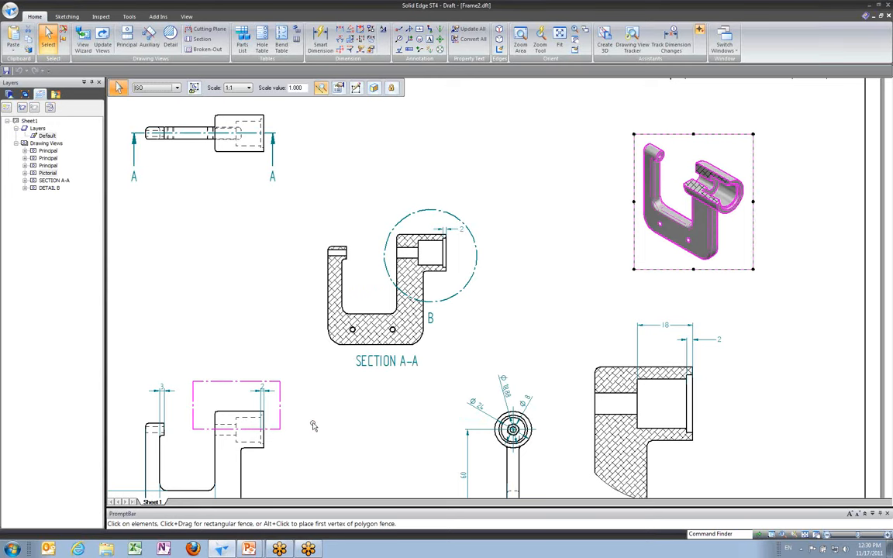
click(345, 422)
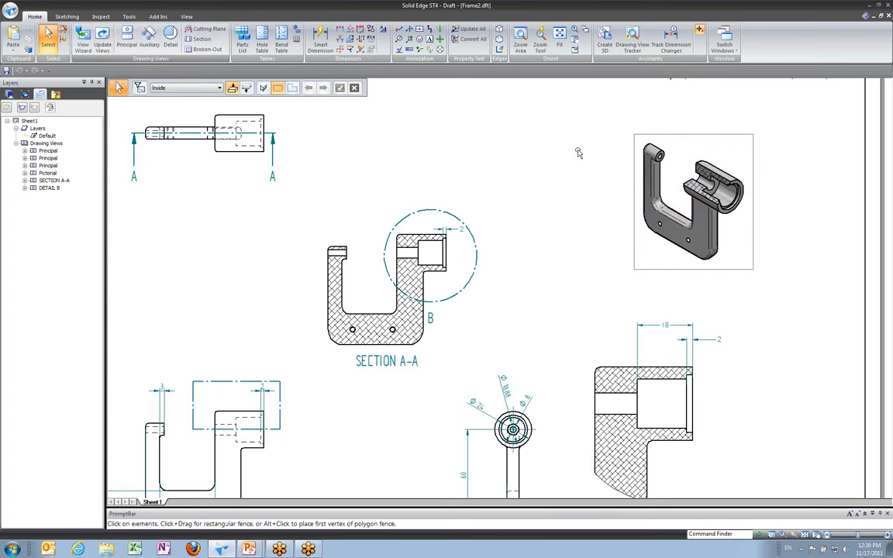
- Trim away the left and bottom edges of the front view's rectangular broken-out profile so the curve closes the outline
scroll(725, 198, up, 5)
scroll(750, 251, up, 2)
middle_drag(749, 252, 726, 379)
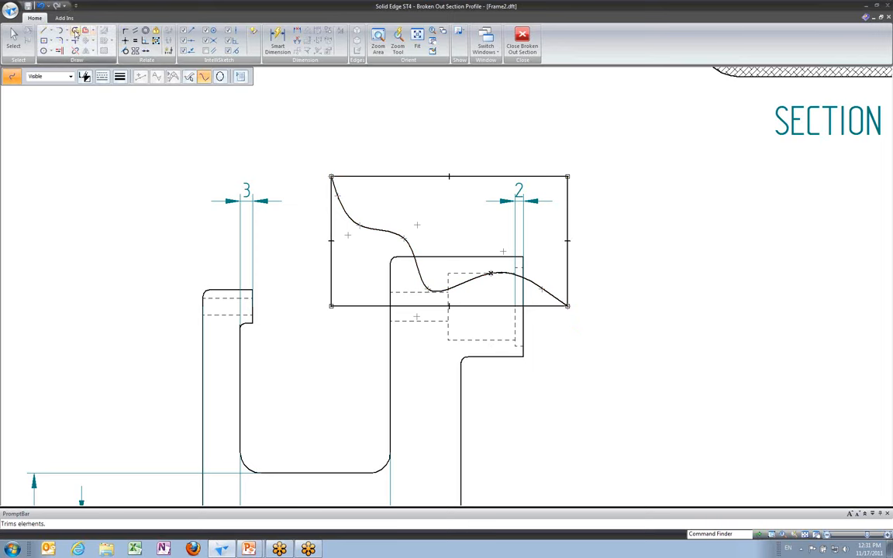
click(75, 31)
mouse_move(294, 253)
mouse_down()
mouse_move(345, 281)
mouse_move(352, 316)
mouse_up()
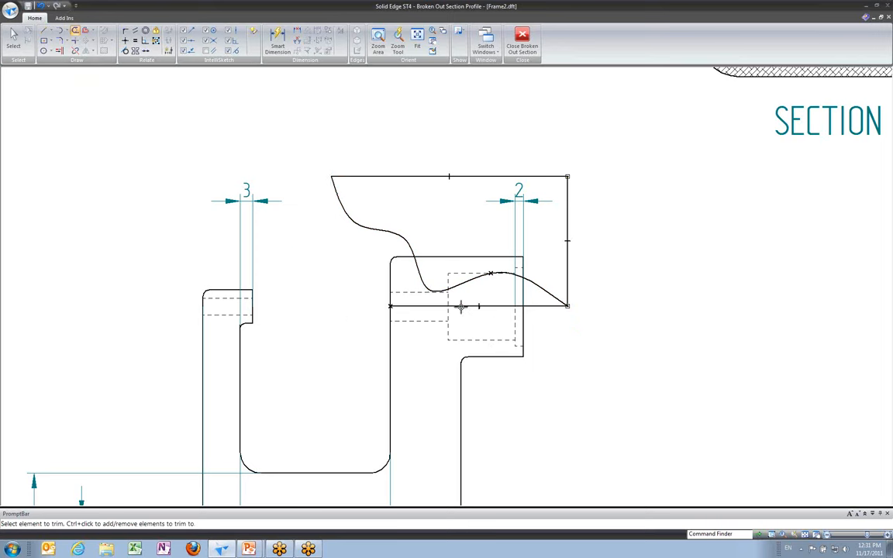
click(430, 307)
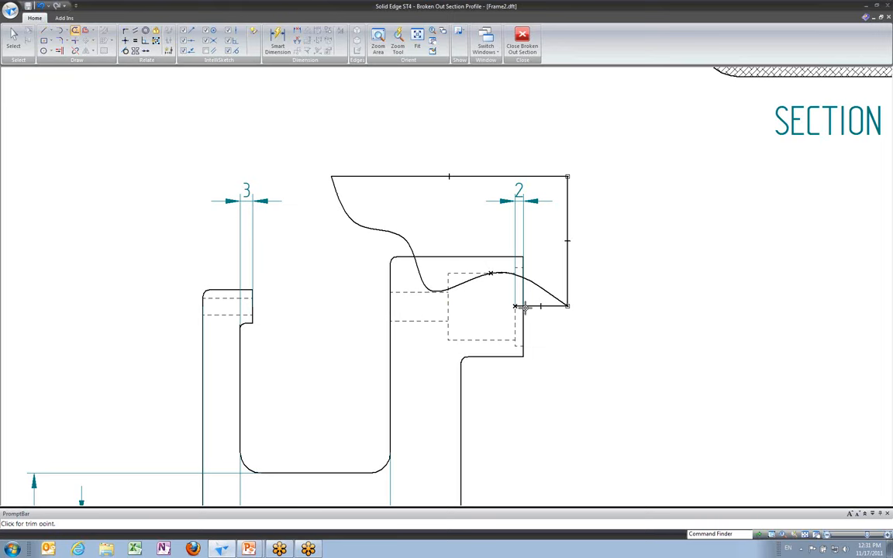
click(527, 306)
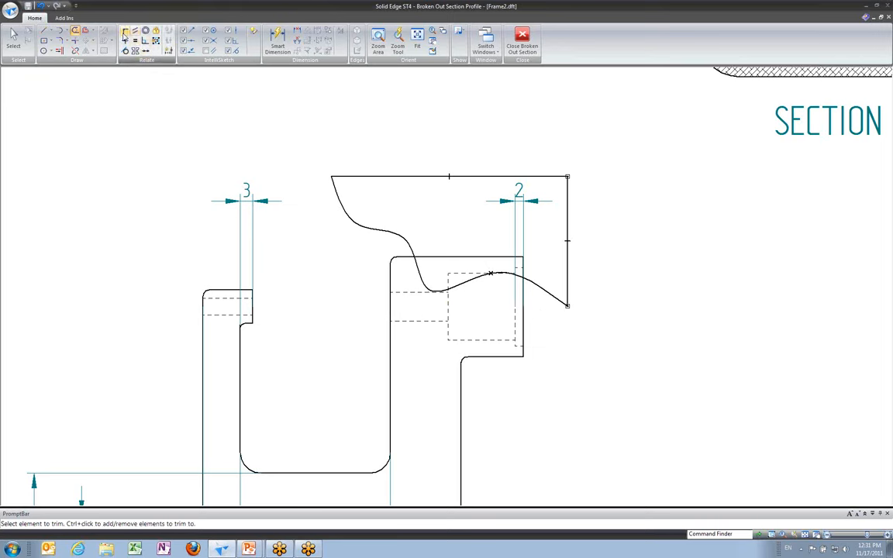
click(75, 40)
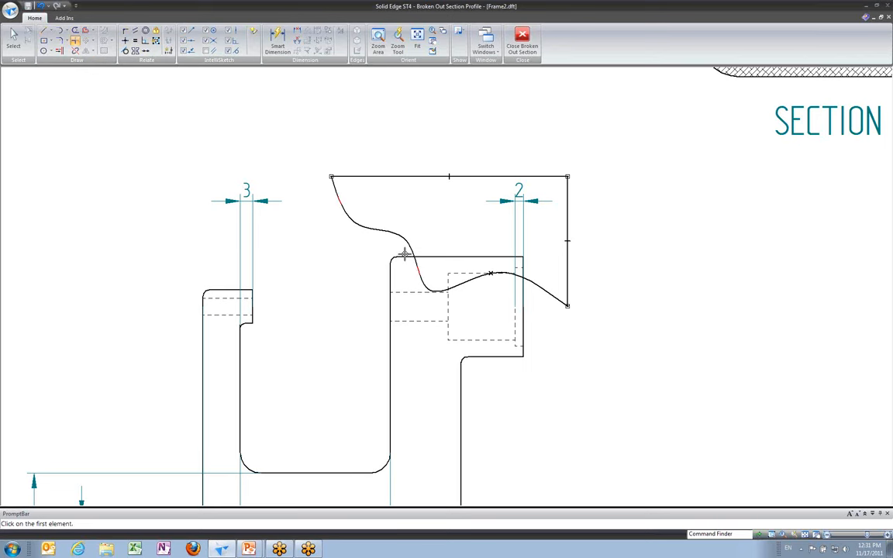
key(Escape)
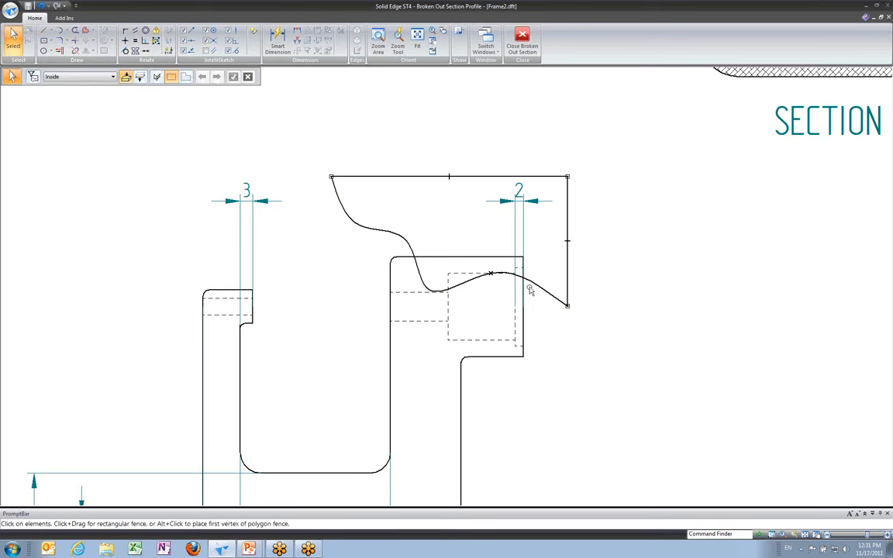
- Reshape the front view's broken-out profile by adjusting its curve and lowering its top edge, and finish the profile edit
click(512, 278)
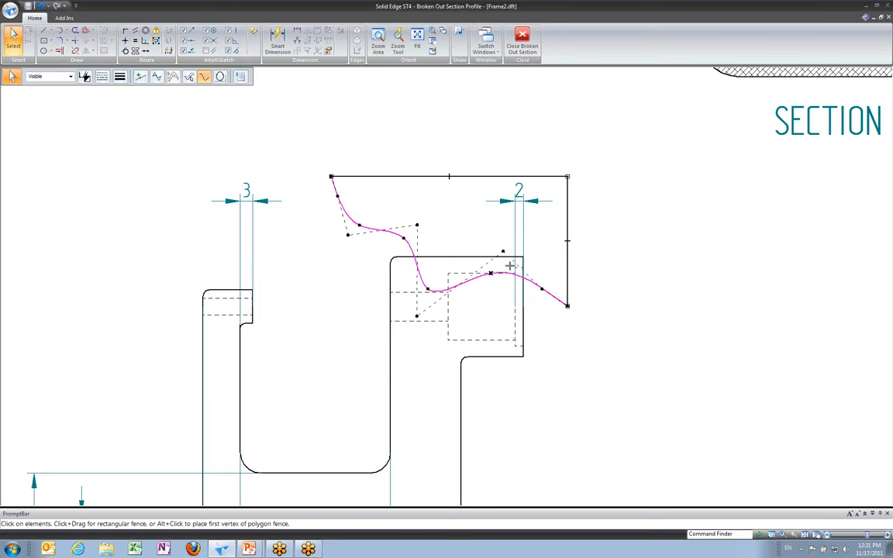
mouse_move(509, 266)
mouse_down()
mouse_move(504, 251)
mouse_move(514, 247)
mouse_up()
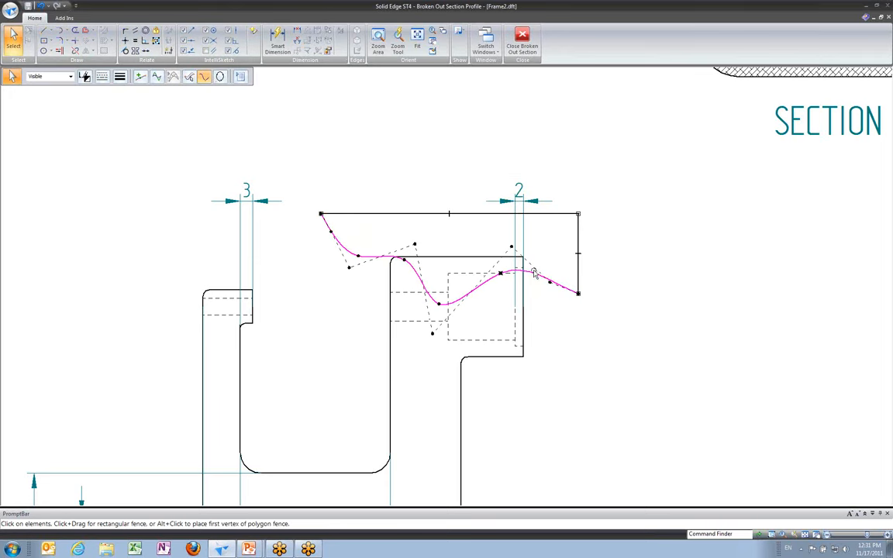
click(522, 41)
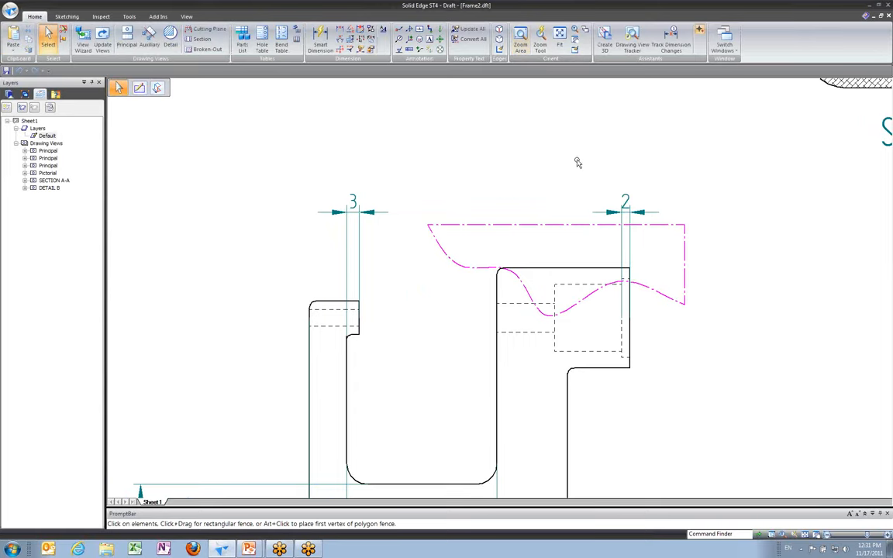
- Update the drawing views so the pictorial view's cutout follows the reshaped broken-out profile, and inspect the cutout up close
scroll(744, 198, down, 6)
middle_drag(722, 115, 349, 272)
click(49, 37)
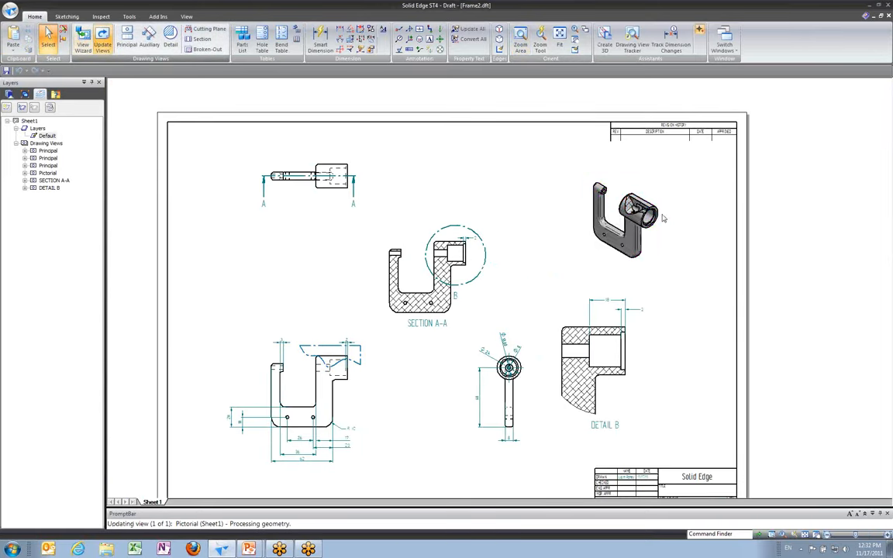
scroll(638, 202, up, 6)
click(725, 191)
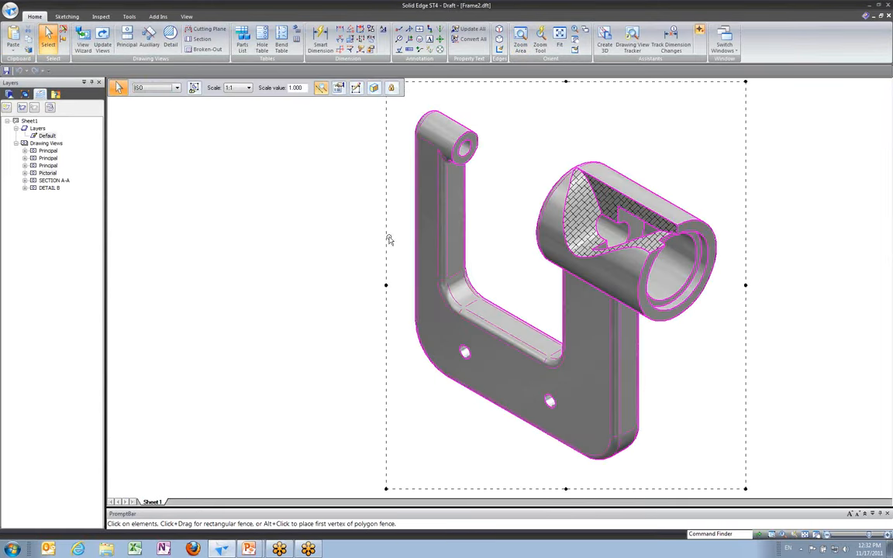
click(345, 259)
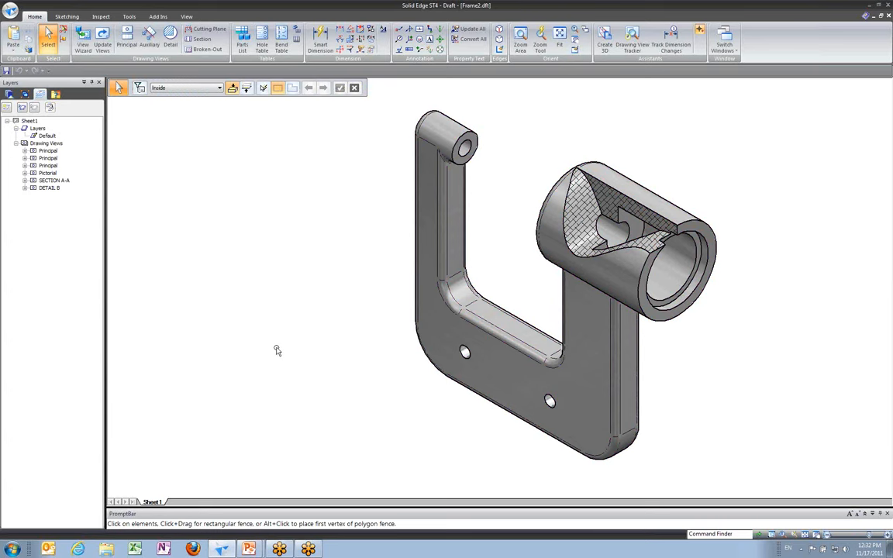
- Open the SECTION A-A view for drawing geometry directly in the view
scroll(273, 329, down, 6)
scroll(335, 246, down, 2)
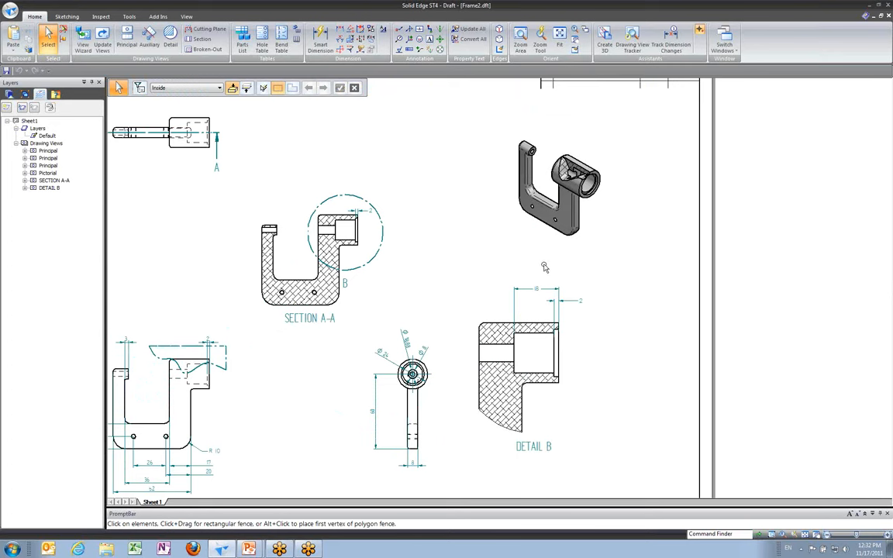
scroll(347, 236, up, 3)
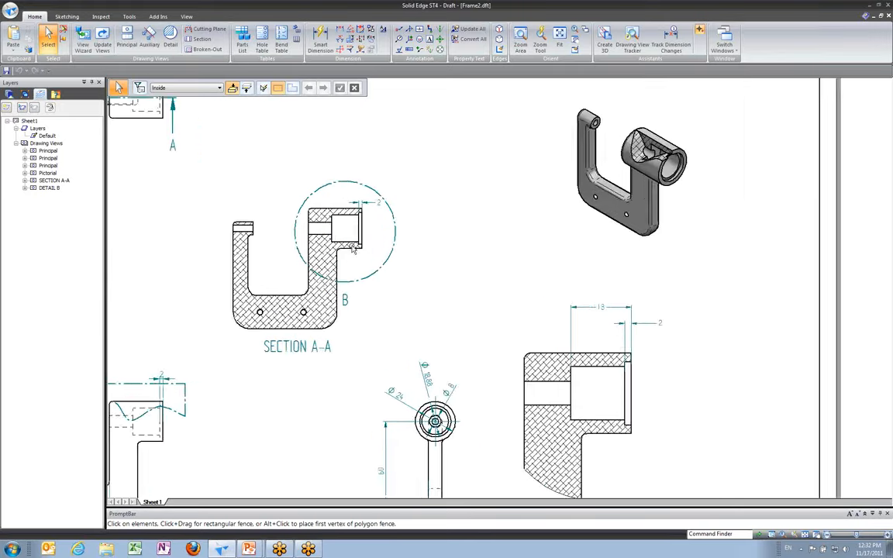
scroll(618, 364, down, 3)
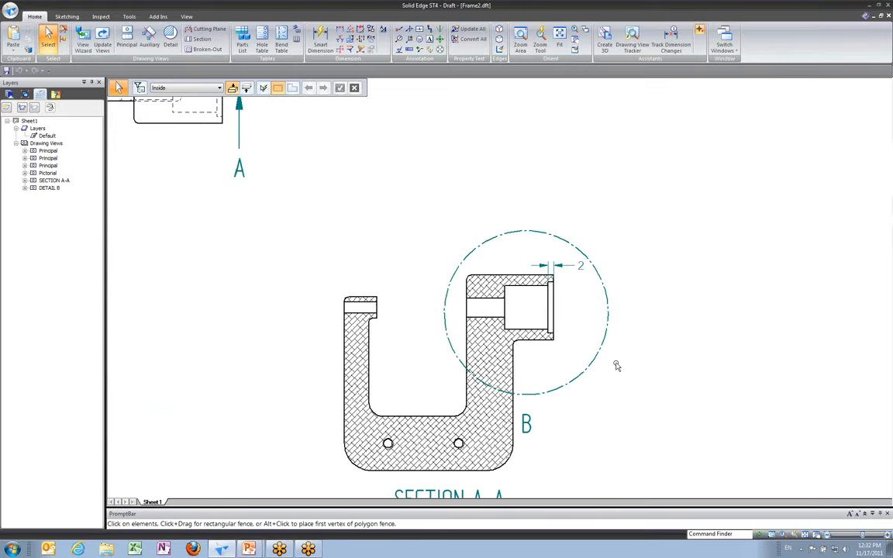
scroll(615, 362, up, 1)
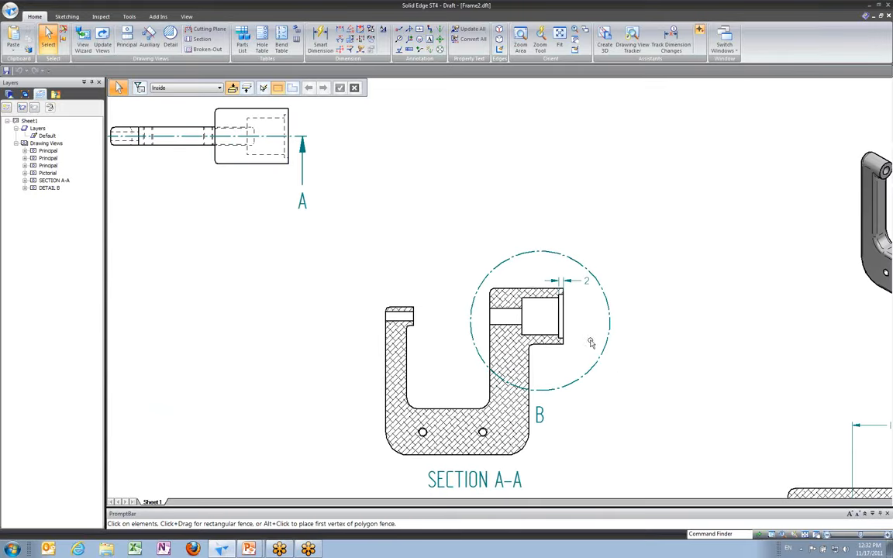
click(533, 287)
right_click(533, 287)
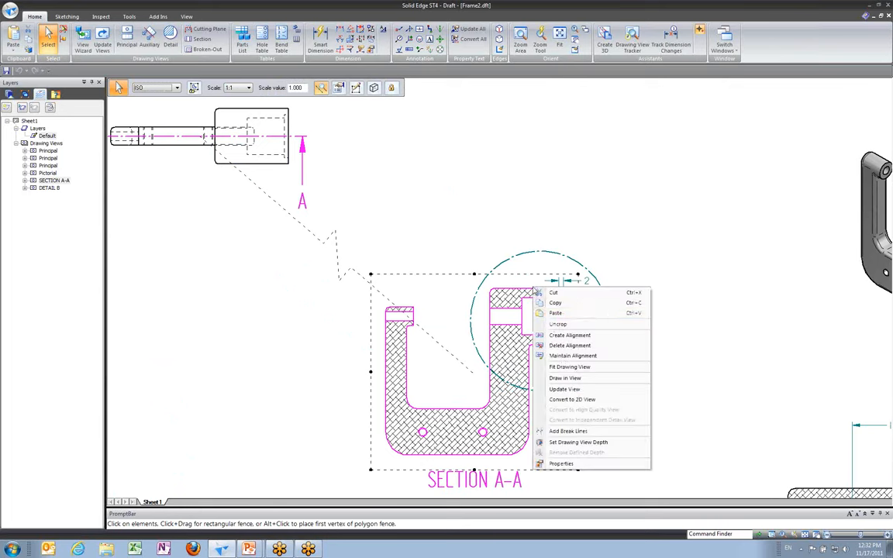
click(574, 381)
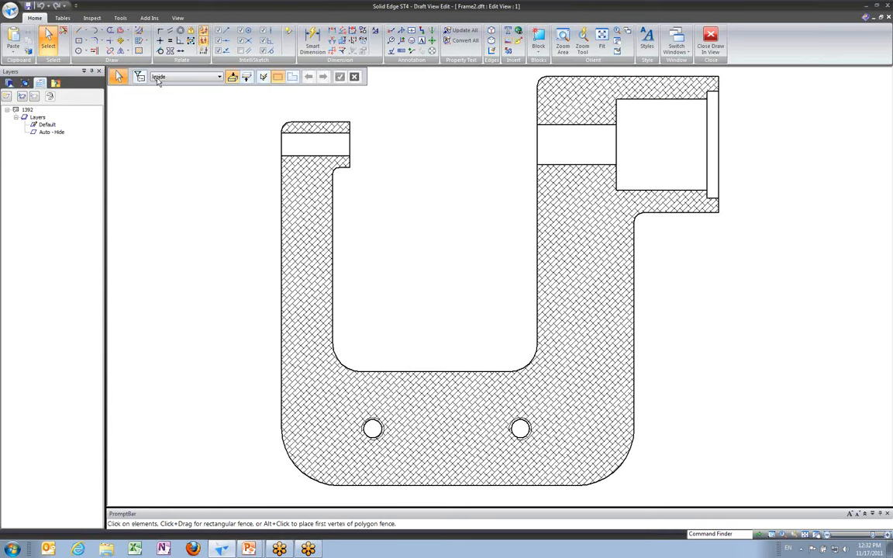
- Draw a circle about 7.6 mm in diameter centred on the left small hole in the frame's base
click(78, 31)
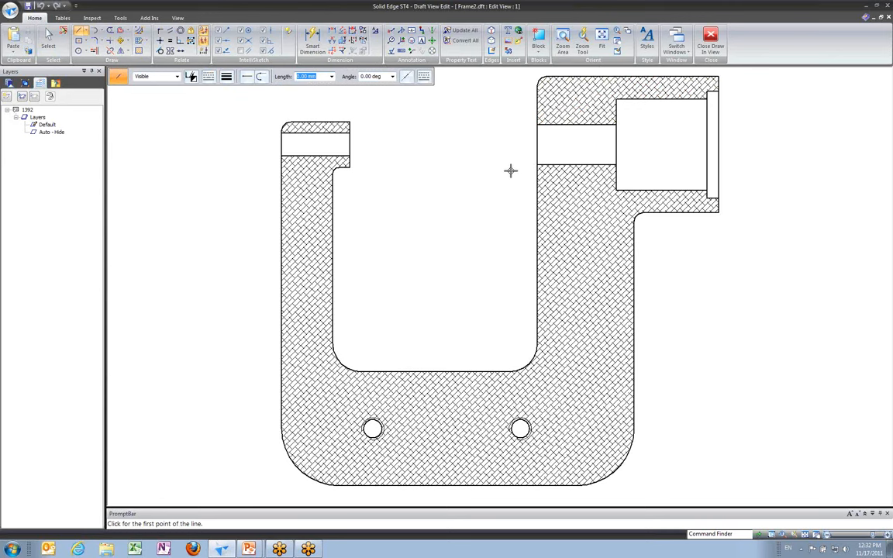
click(78, 51)
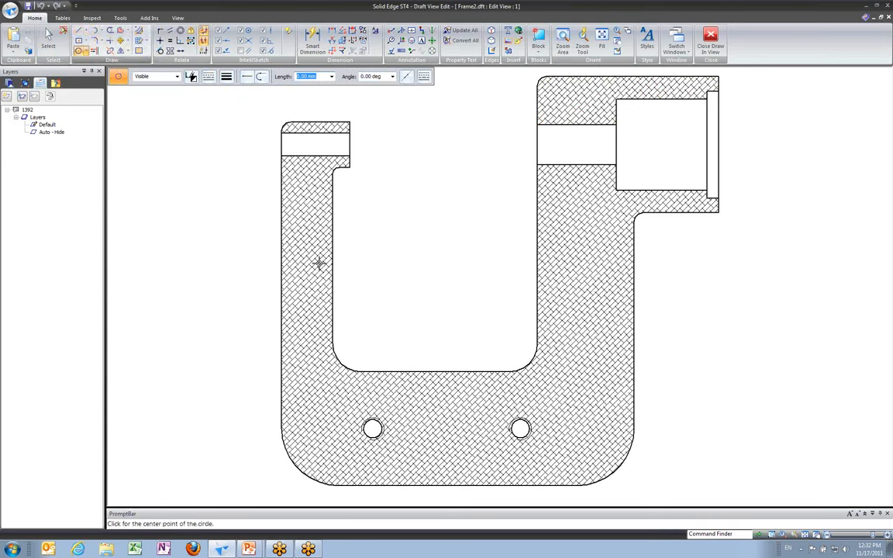
click(372, 428)
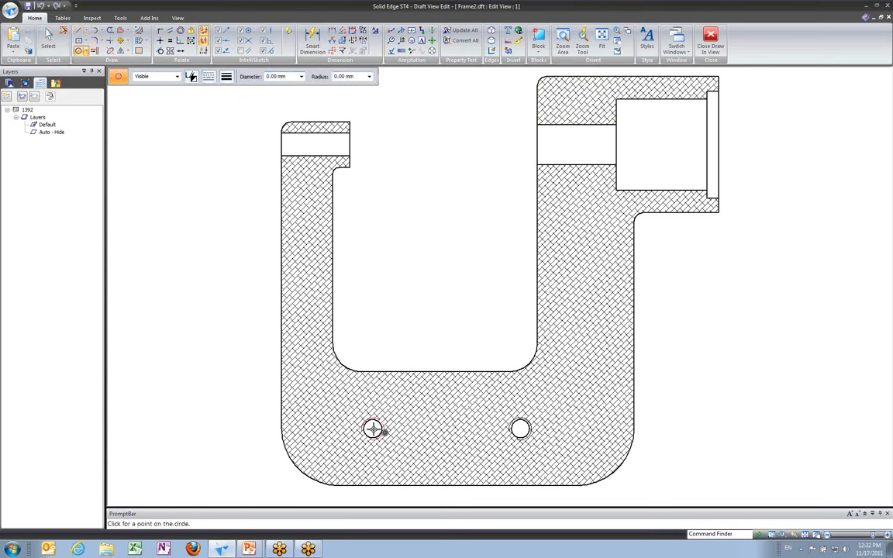
click(393, 428)
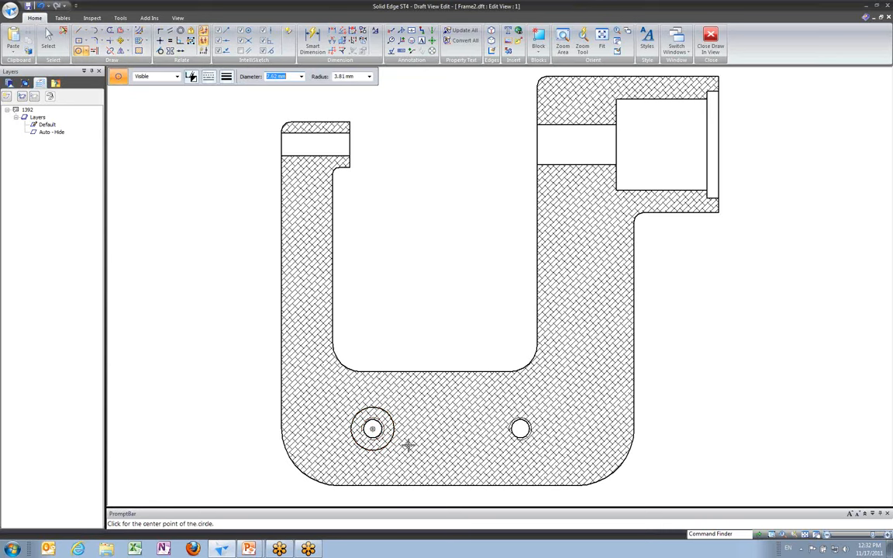
- Dimension the new circle around the left hole and set its diameter to 5 mm
click(313, 40)
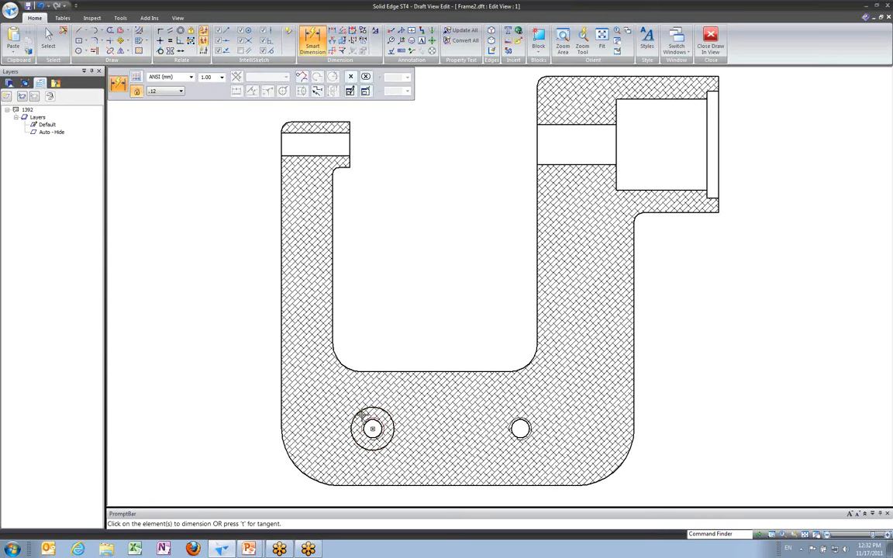
click(356, 413)
click(247, 332)
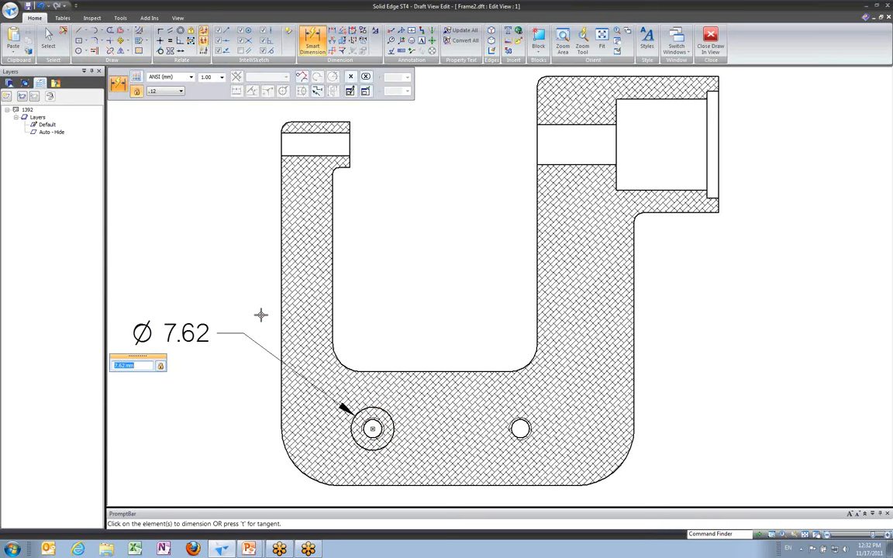
text(5)
key(Return)
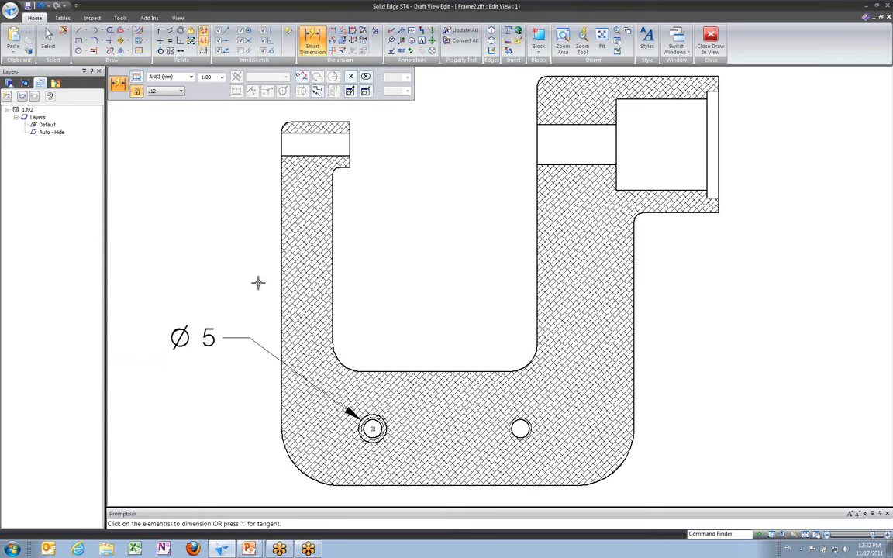
- Add a callout reading "Bolt face contact area" with its leader on the 5 mm circle and its text outside the frame
click(391, 30)
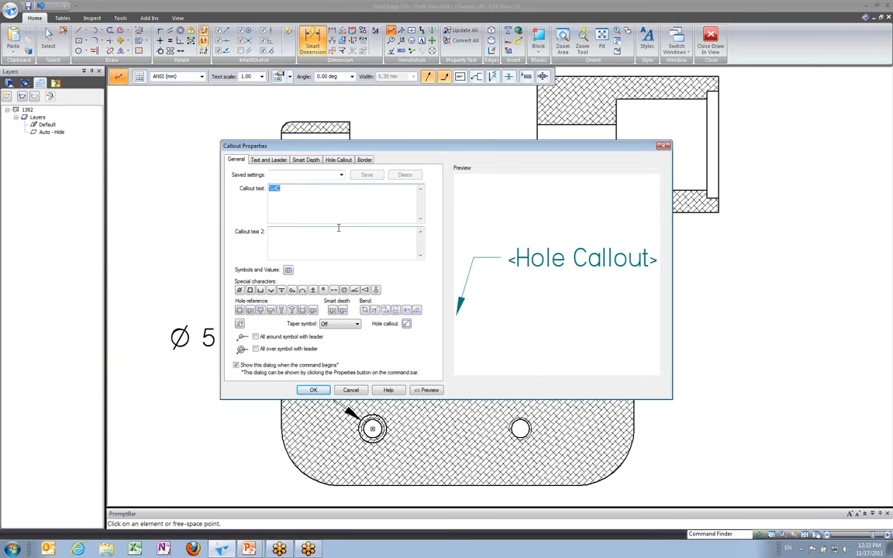
text(Bo)
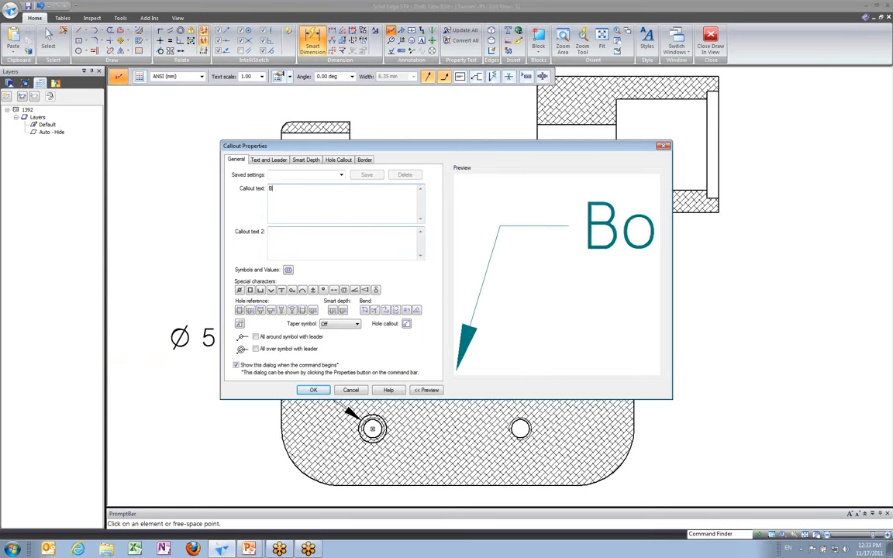
text(lt face contact area)
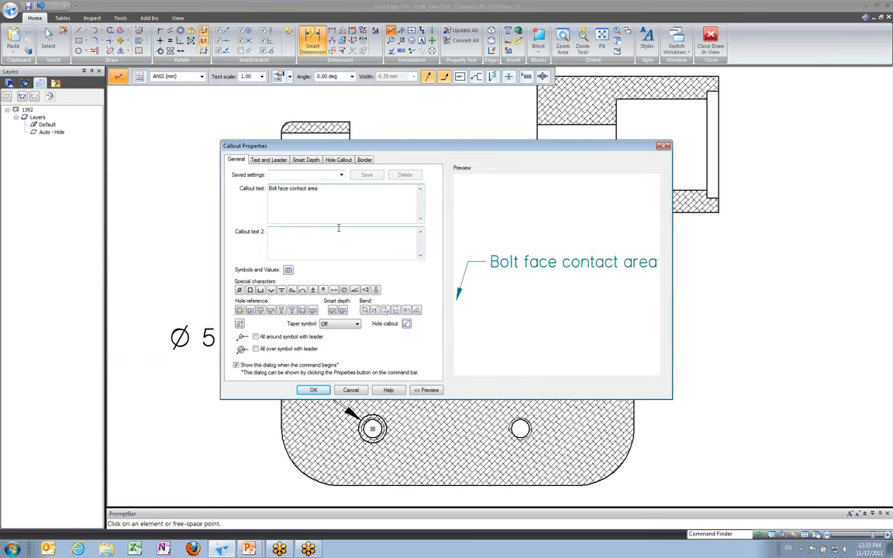
click(313, 390)
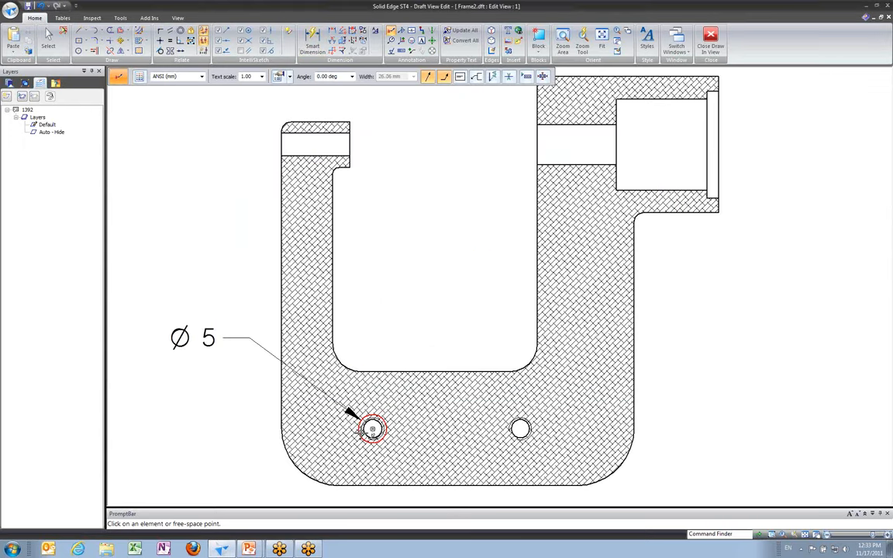
click(358, 433)
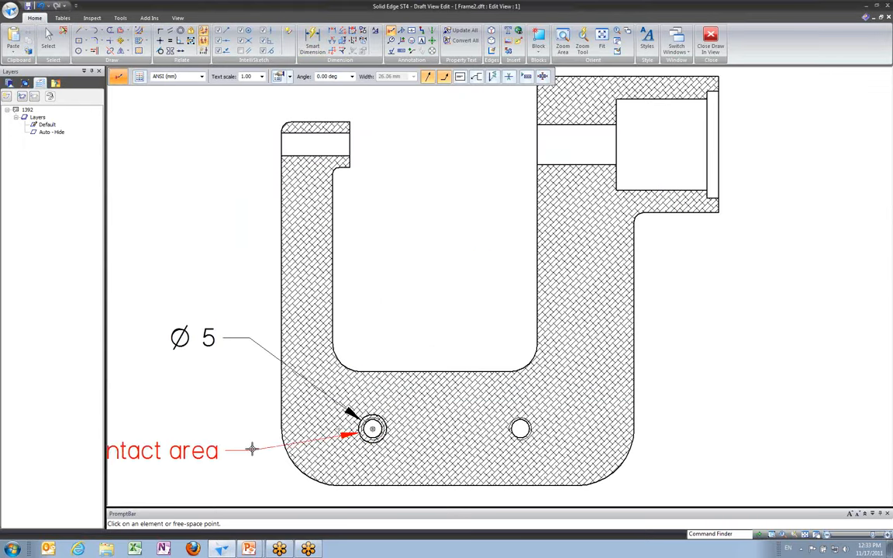
scroll(251, 448, down, 1)
middle_drag(251, 448, 397, 381)
click(391, 406)
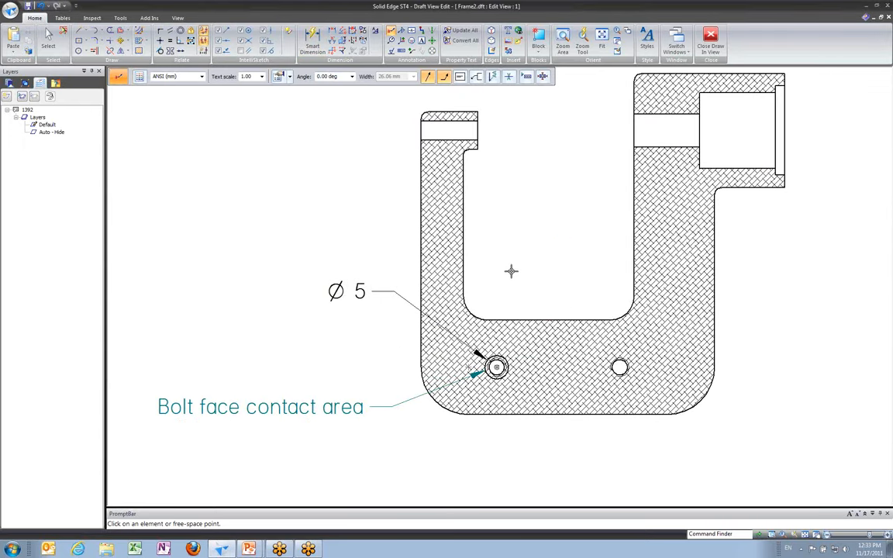